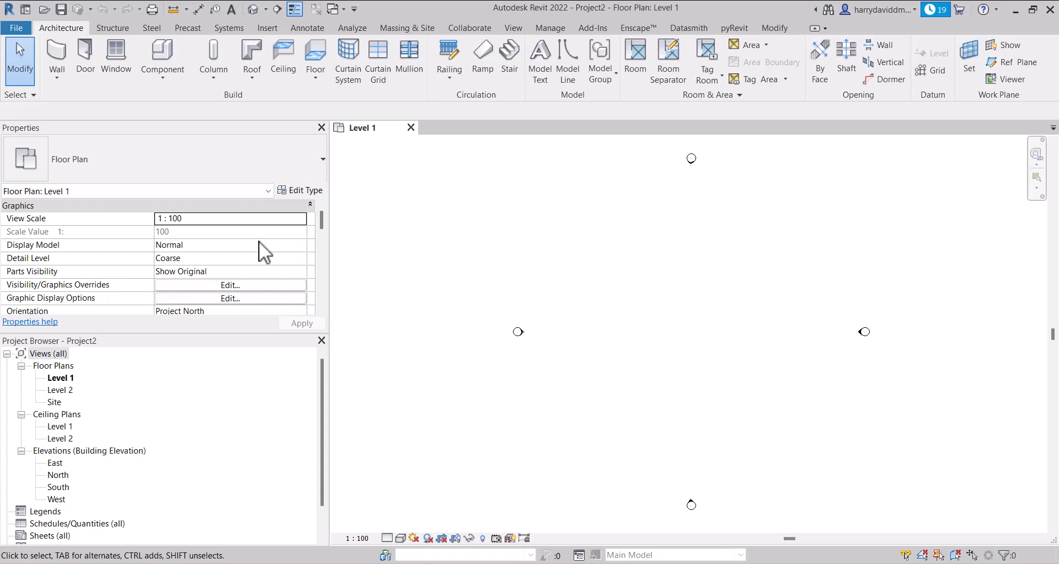
Examine the Level 1 floor plan's view properties and the view templates available for it, without assigning one
scroll(226, 260, "down", 10)
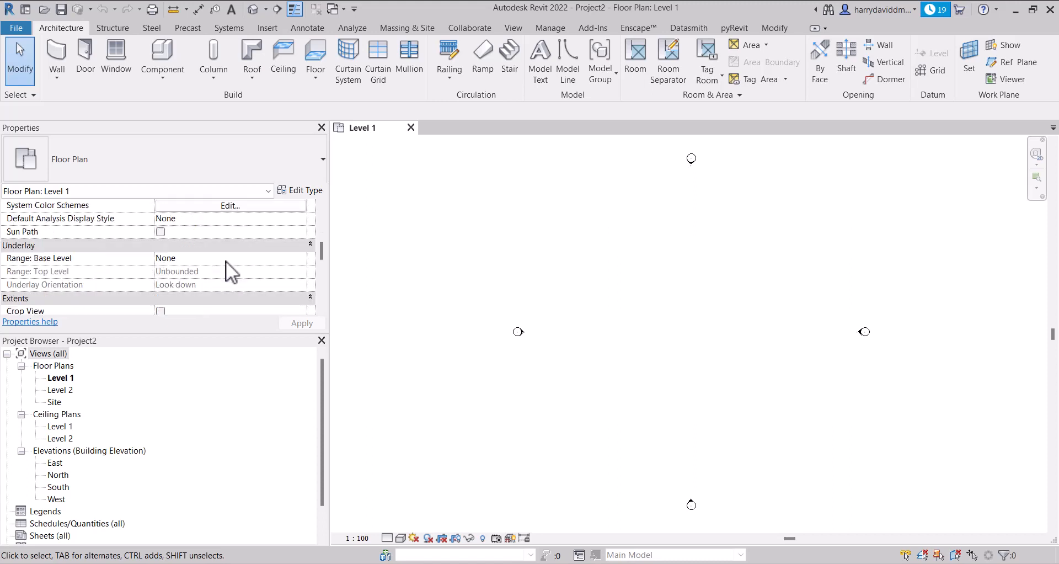
scroll(221, 263, "down", 5)
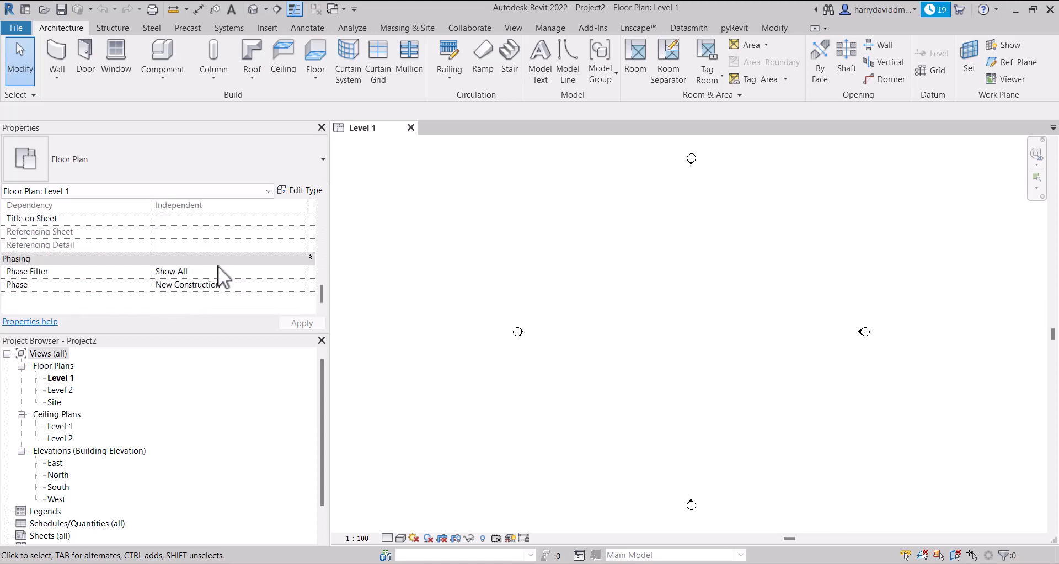
scroll(217, 266, "up", 5)
scroll(217, 265, "down", 2)
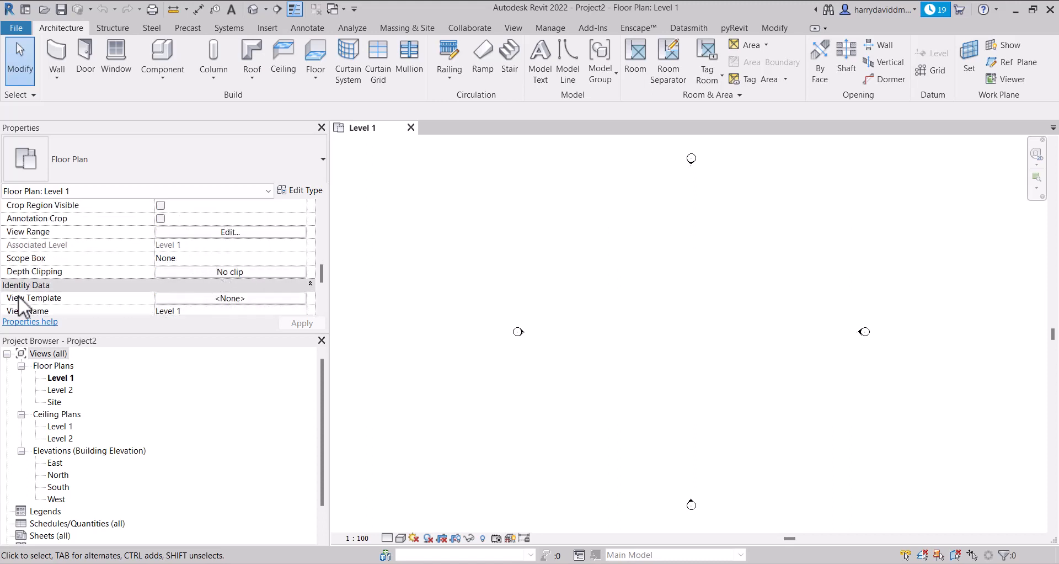
scroll(24, 276, "down", 3)
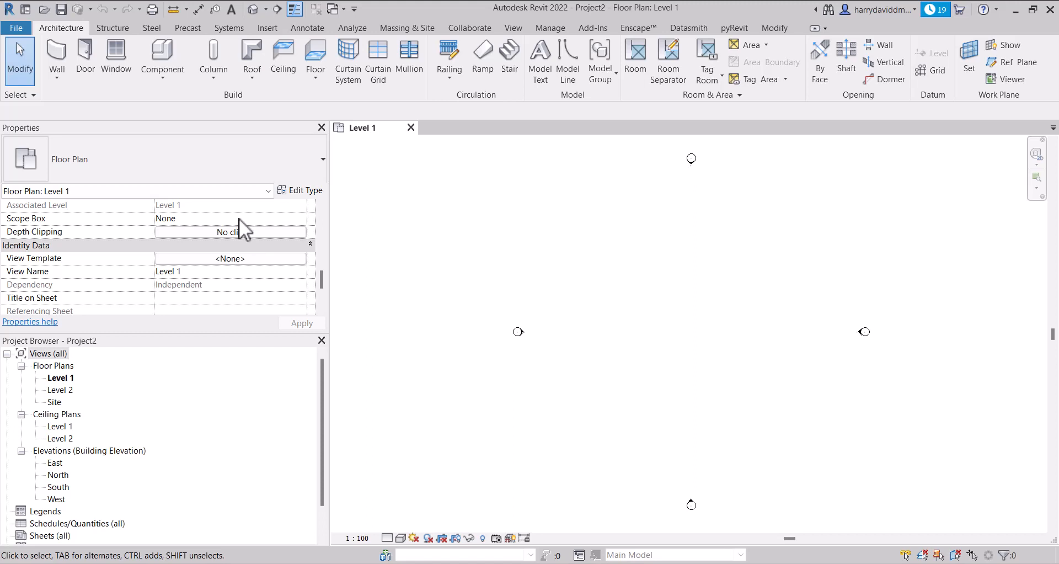
left_click(240, 258)
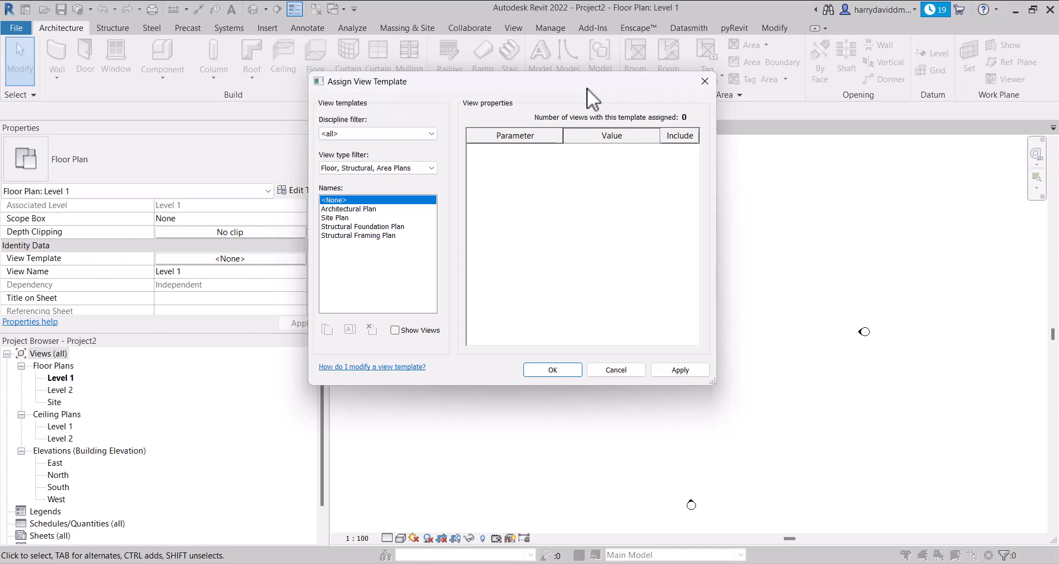
left_click(704, 81)
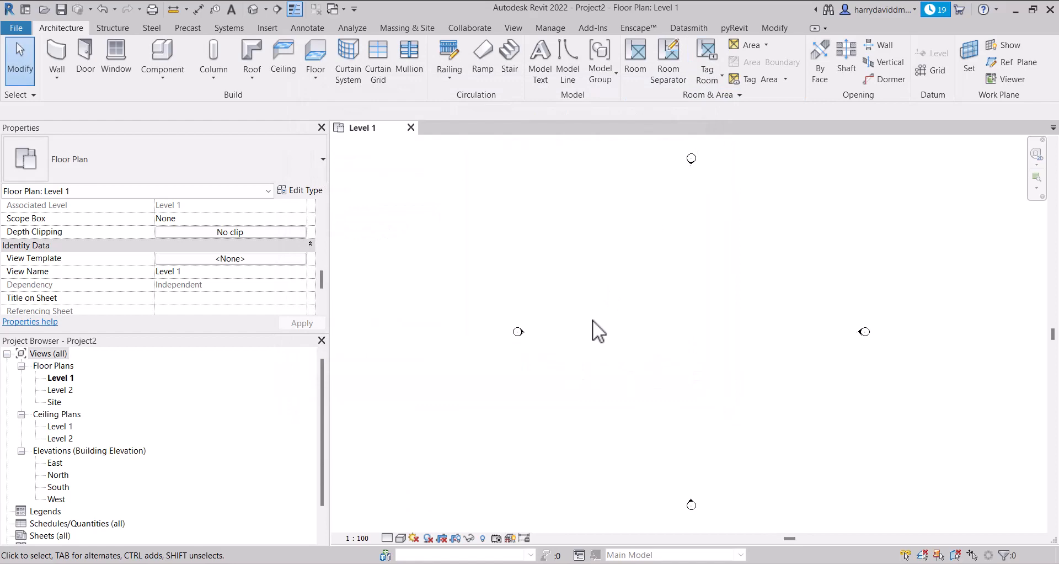
Examine the annotation, imported, filter and model settings in the Level 1 plan's Visibility/Graphic Overrides
key("v")
key("v")
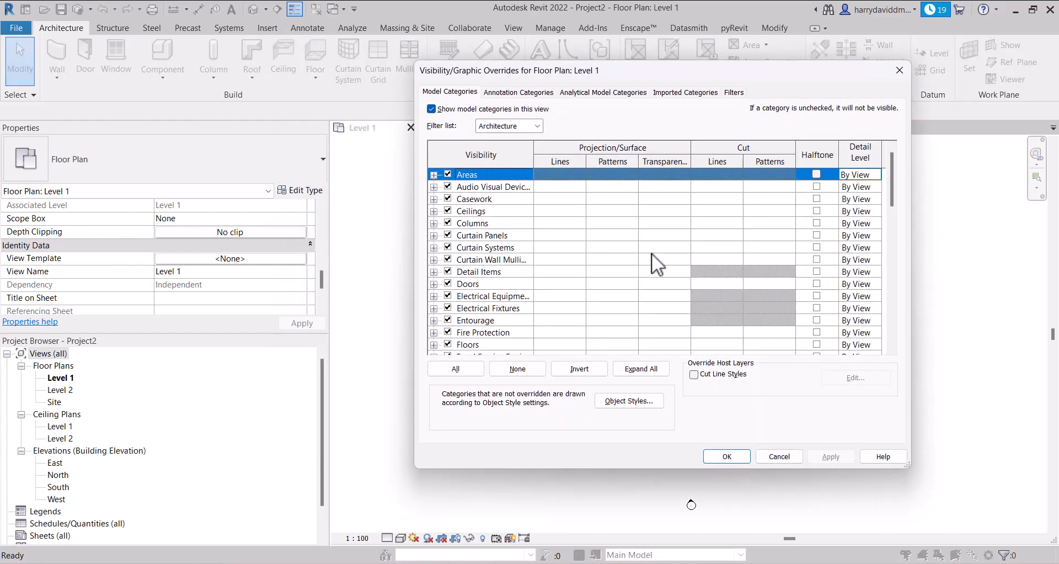
left_click(541, 92)
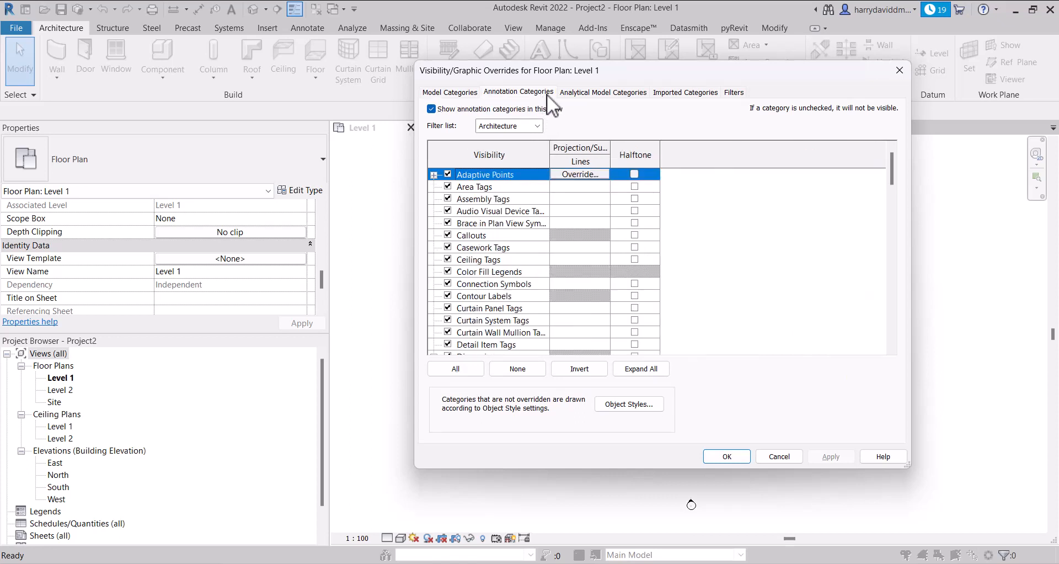
left_click(665, 94)
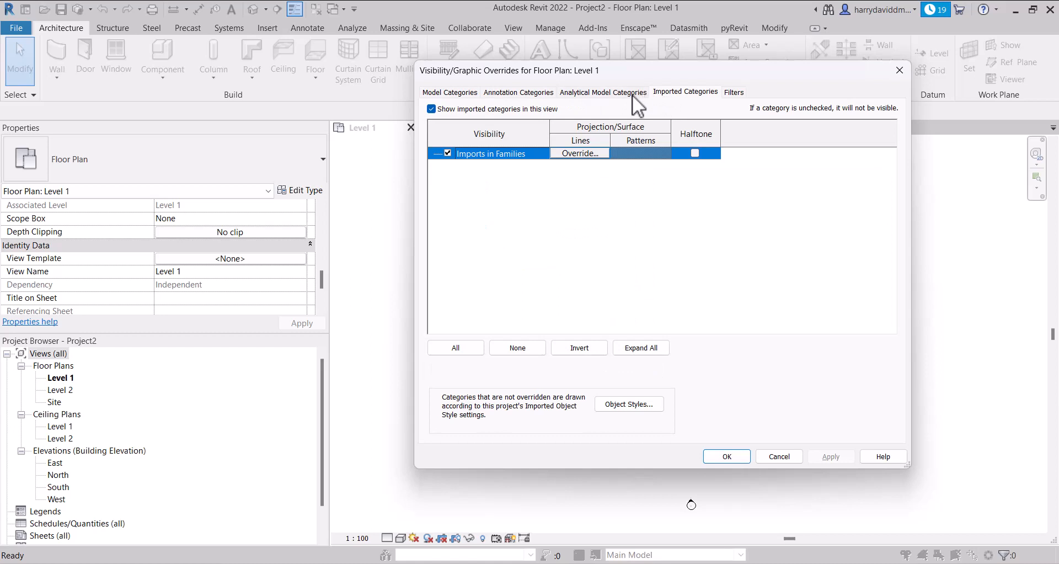
left_click(732, 94)
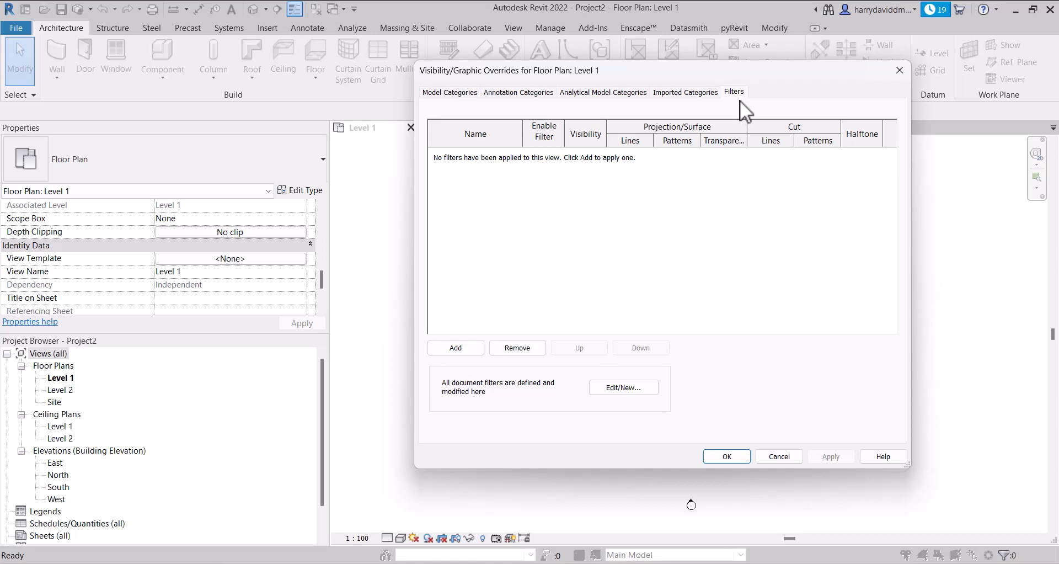
left_click(444, 91)
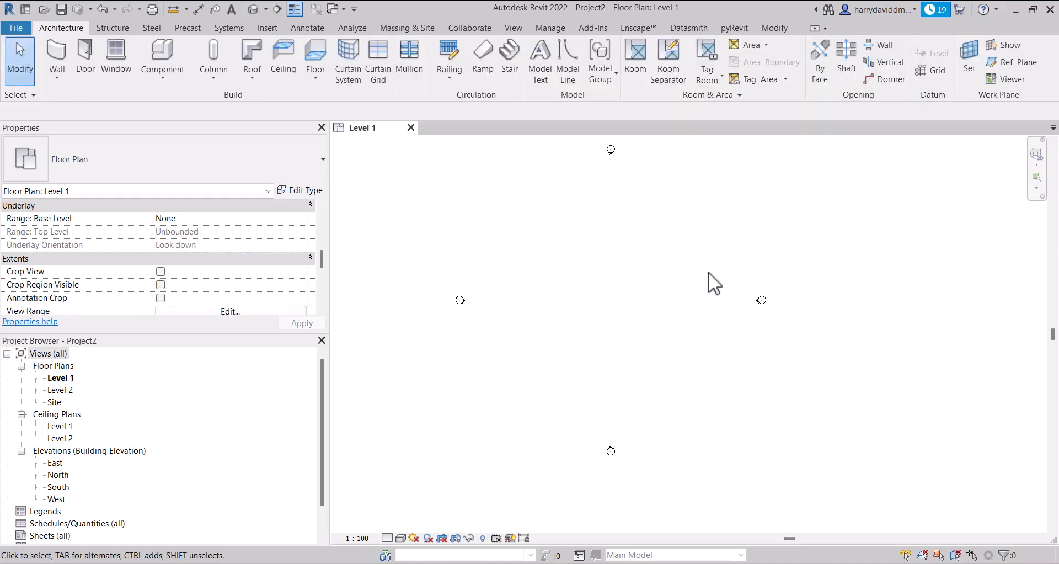
Make the Site category's Internal Origin and Project Base Point visible in the Level 1 floor plan through Visibility/Graphic Overrides
left_click(519, 30)
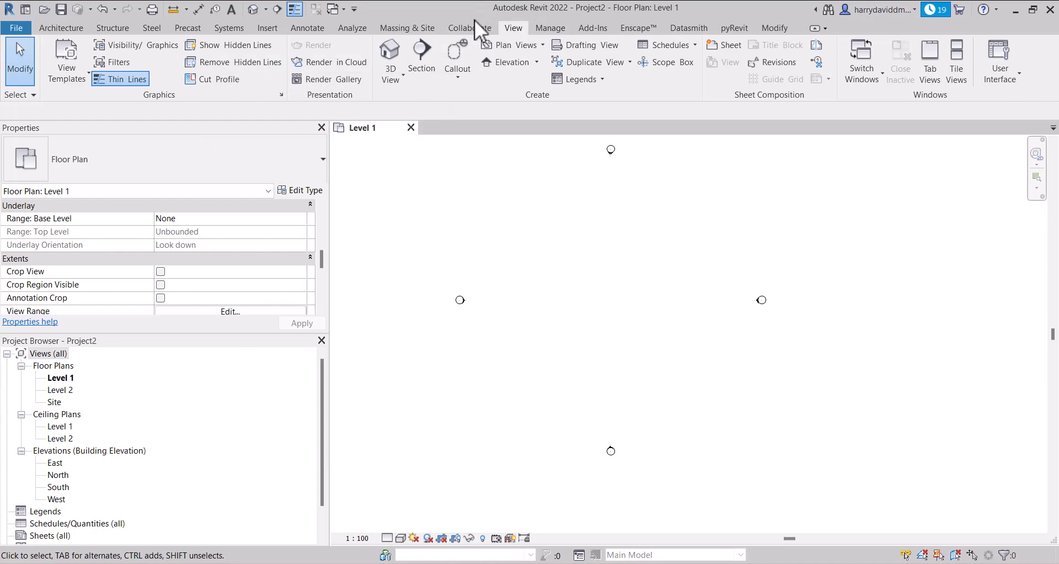
left_click(107, 44)
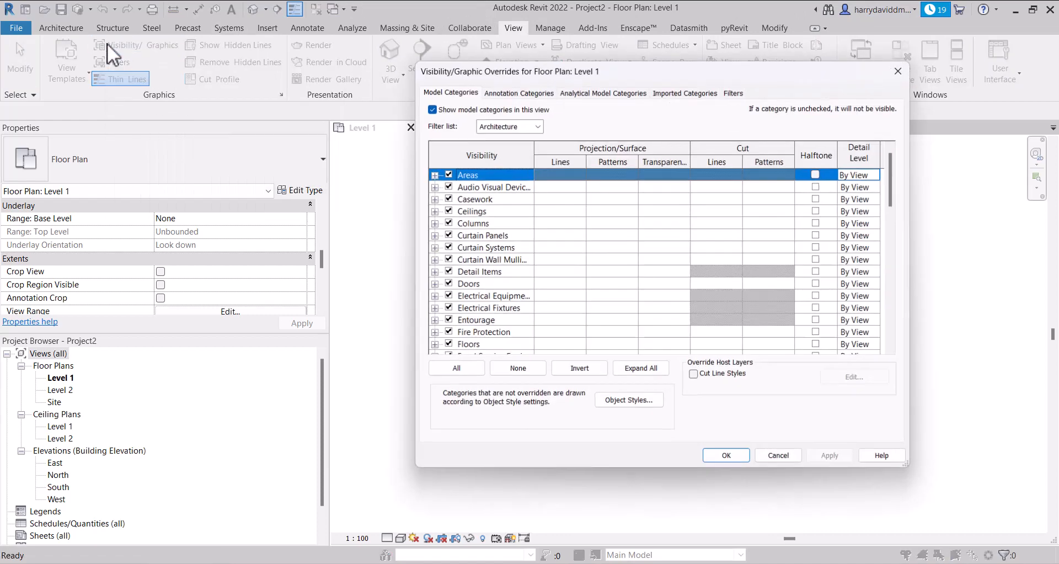
left_click_drag(621, 71, 488, 53)
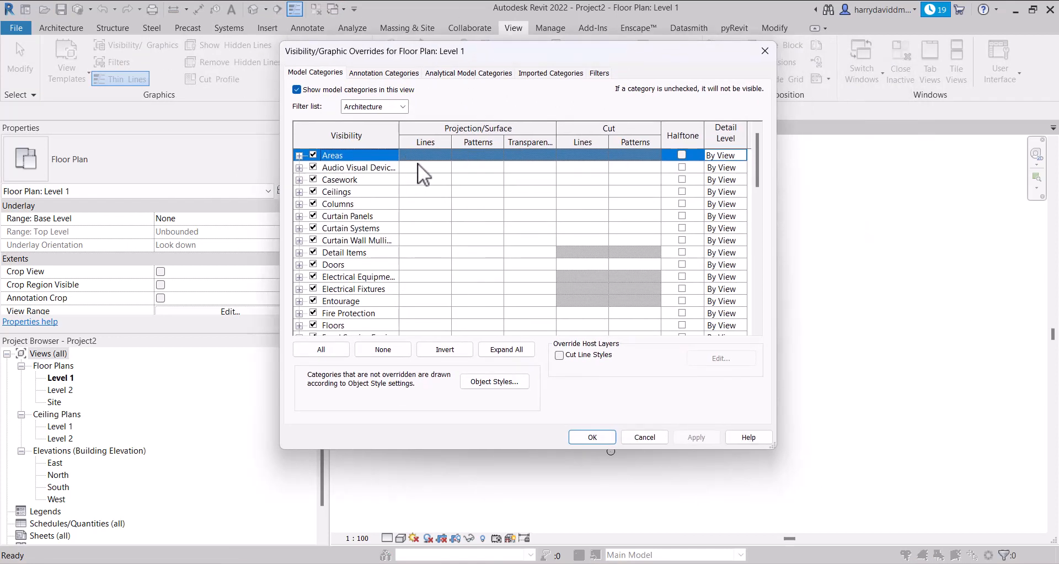
scroll(419, 164, "down", 4)
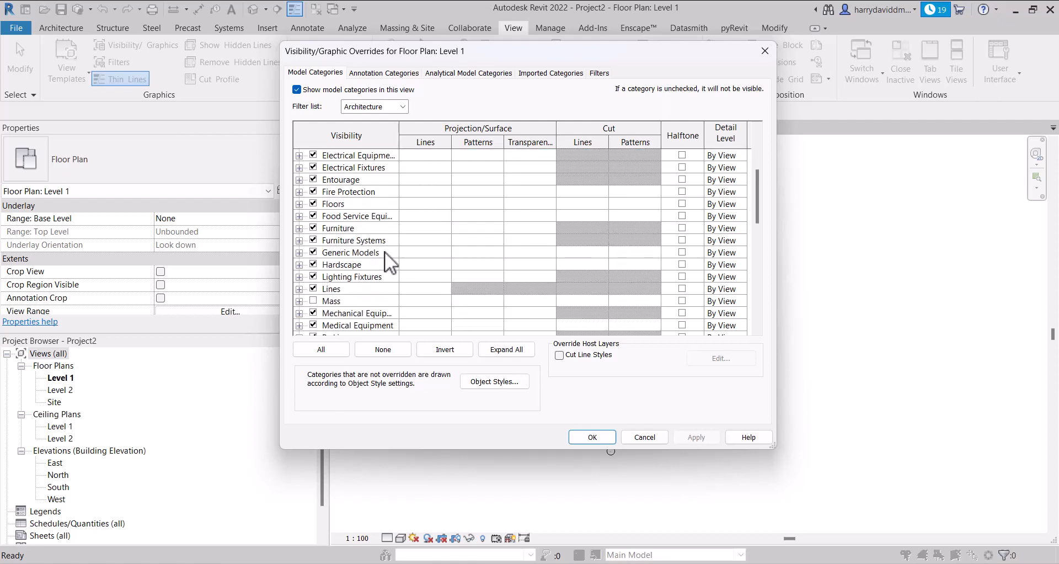
scroll(382, 250, "down", 2)
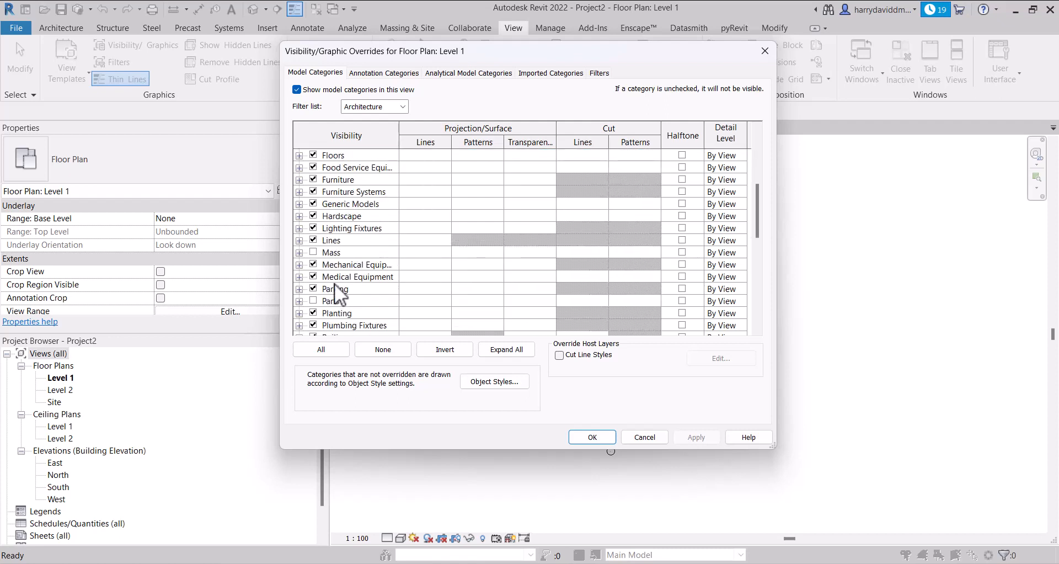
scroll(336, 284, "down", 3)
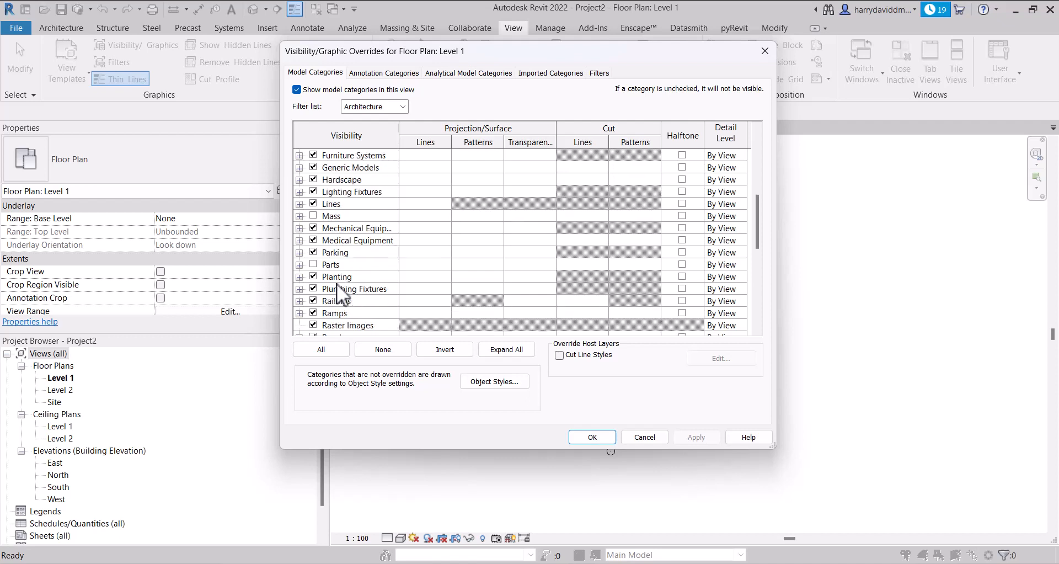
scroll(337, 284, "down", 1)
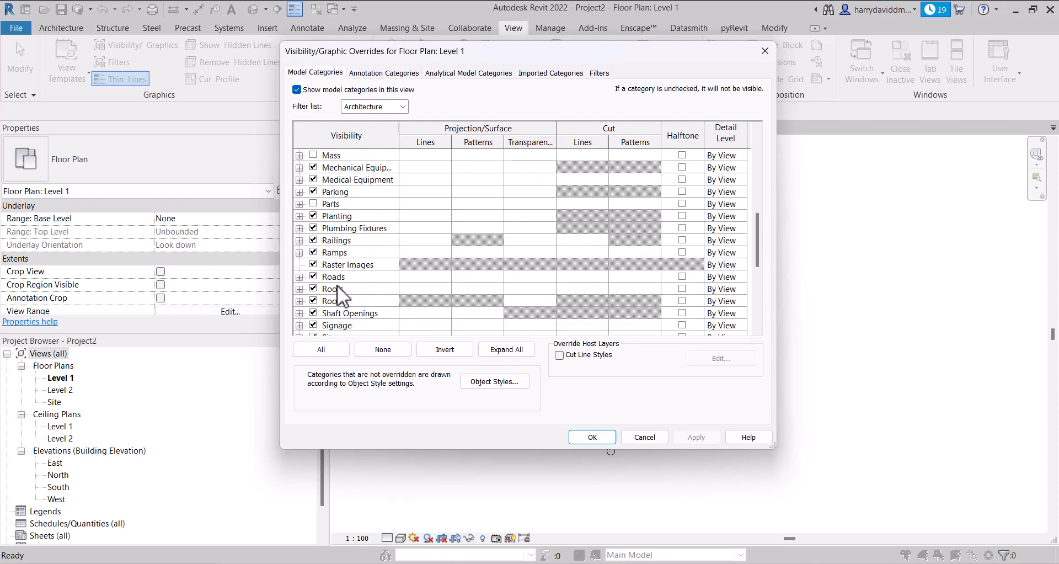
scroll(336, 286, "down", 1)
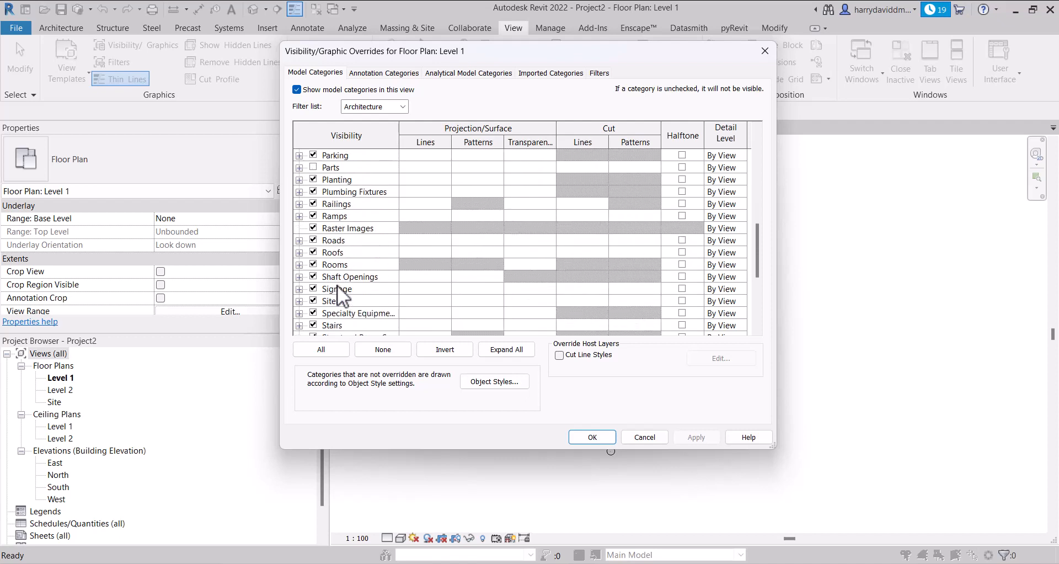
left_click(299, 301)
scroll(329, 277, "down", 3)
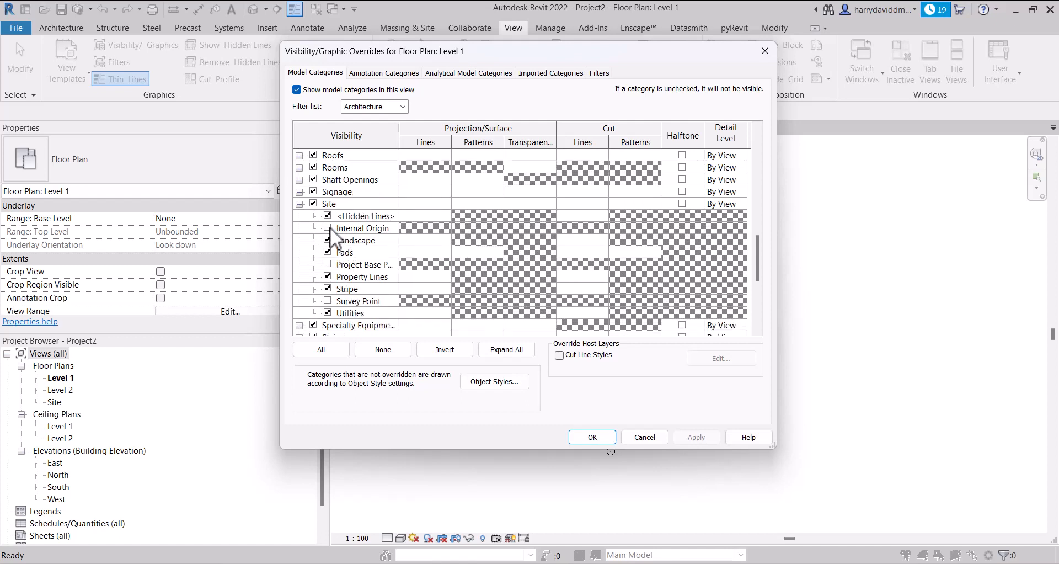
left_click(328, 228)
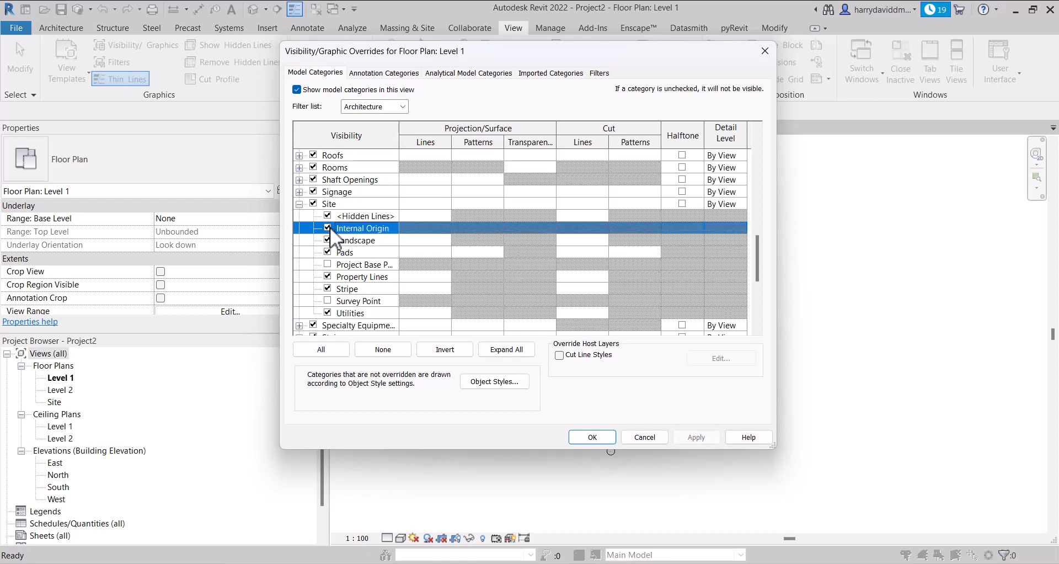
left_click(328, 265)
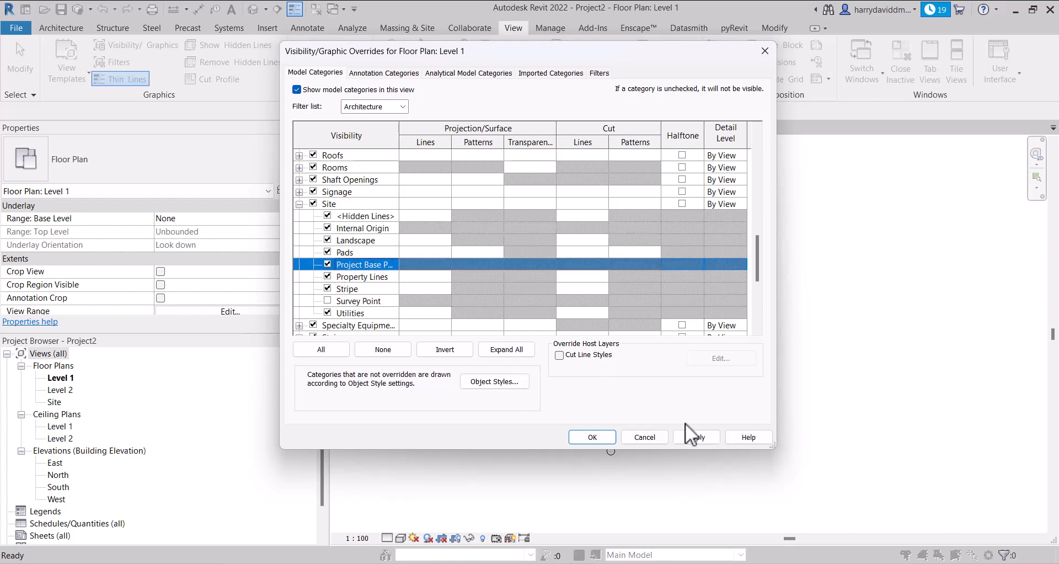
left_click(692, 437)
left_click(595, 437)
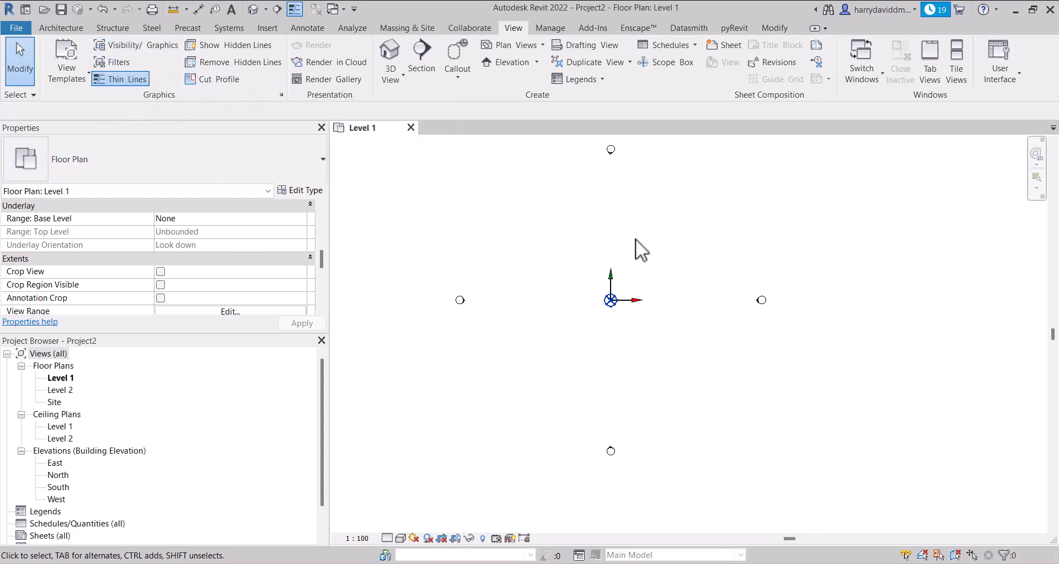
Draw a roughly square rectangle of Generic - 200mm walls, 8000 mm high, with its lower-left corner at the internal origin
key("w")
key("a")
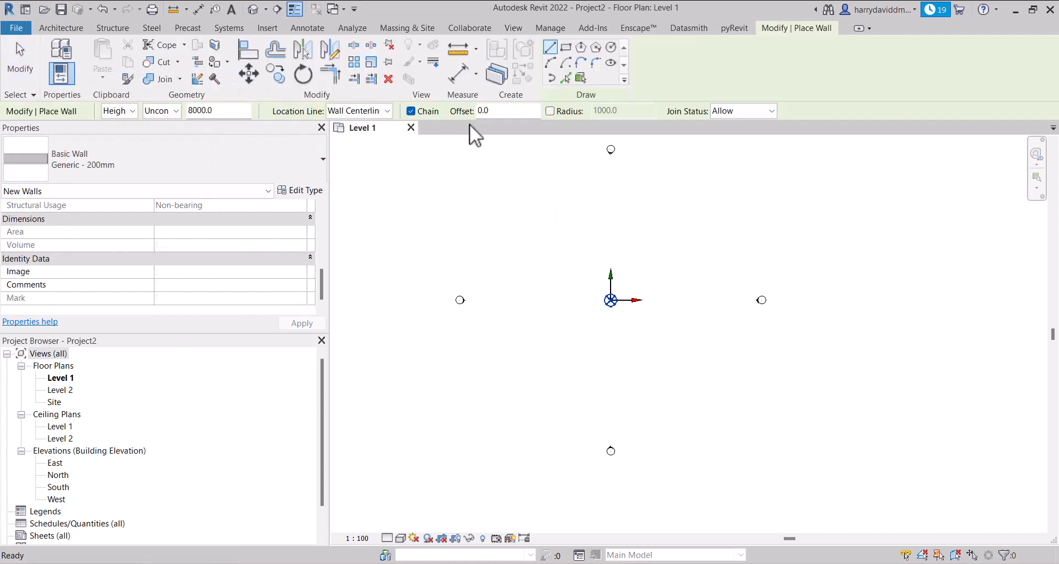
left_click(568, 49)
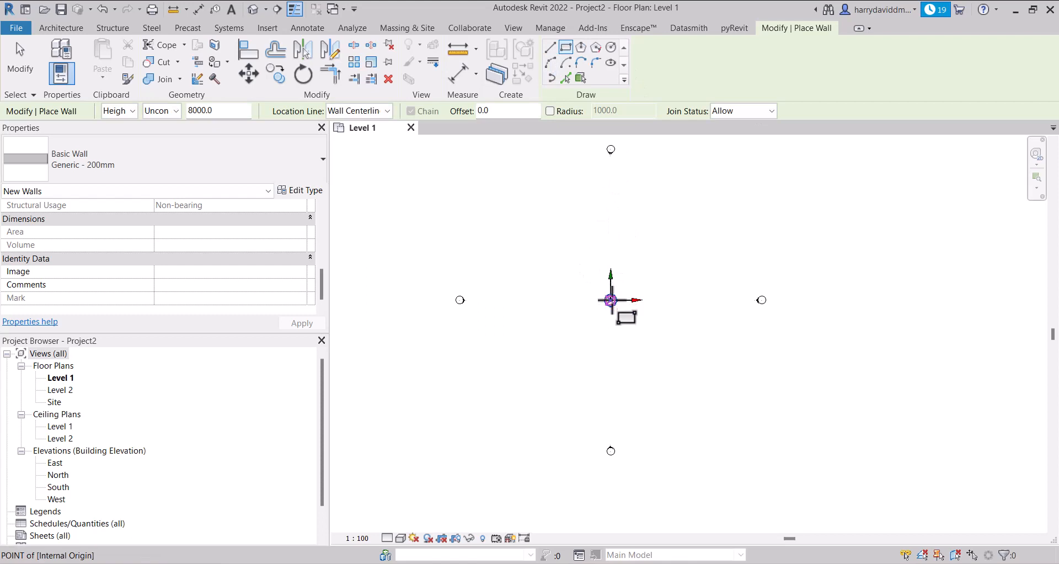
left_click(610, 300)
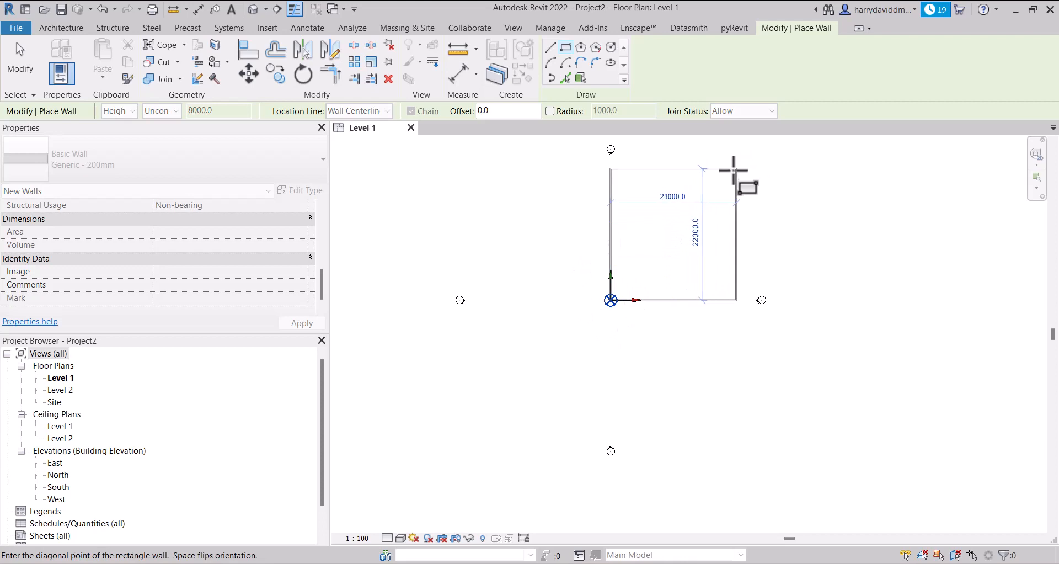
left_click(735, 174)
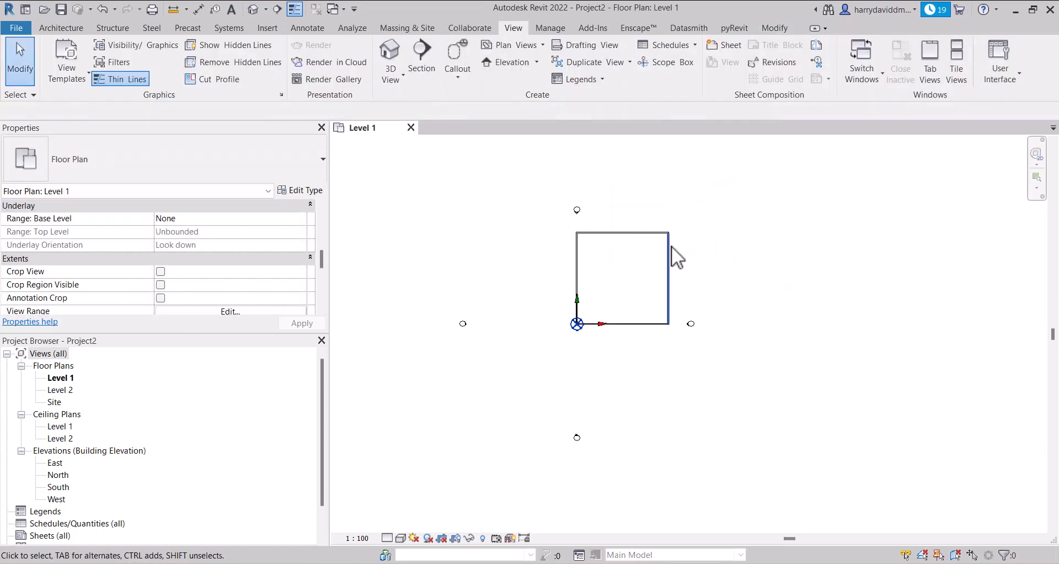
scroll(691, 252, "up", 1)
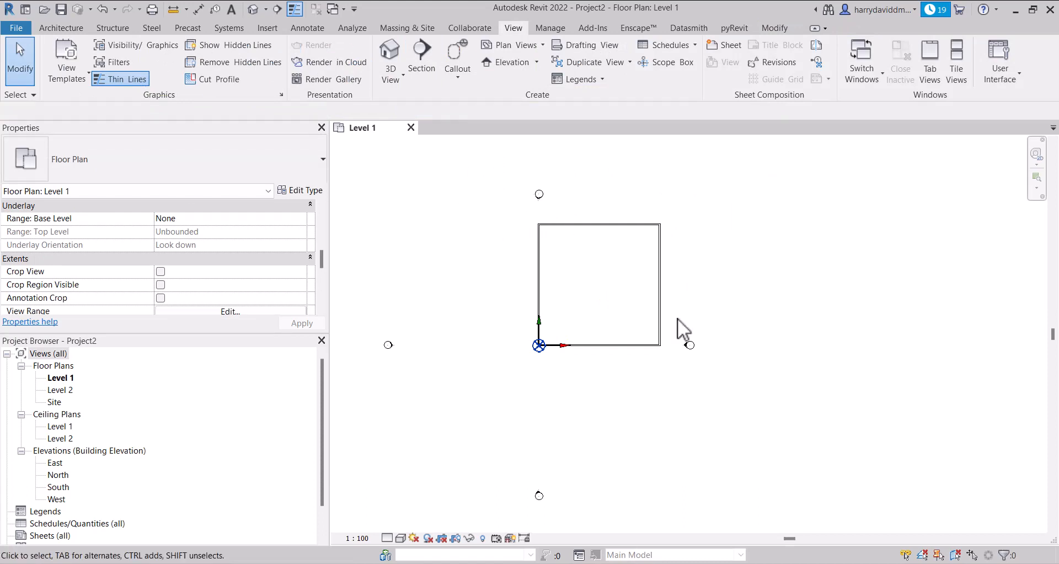
Hide the Elevations annotation category in the Level 1 floor plan's visibility overrides, apply it, and return to the model categories
middle_click_drag(707, 315, 710, 279)
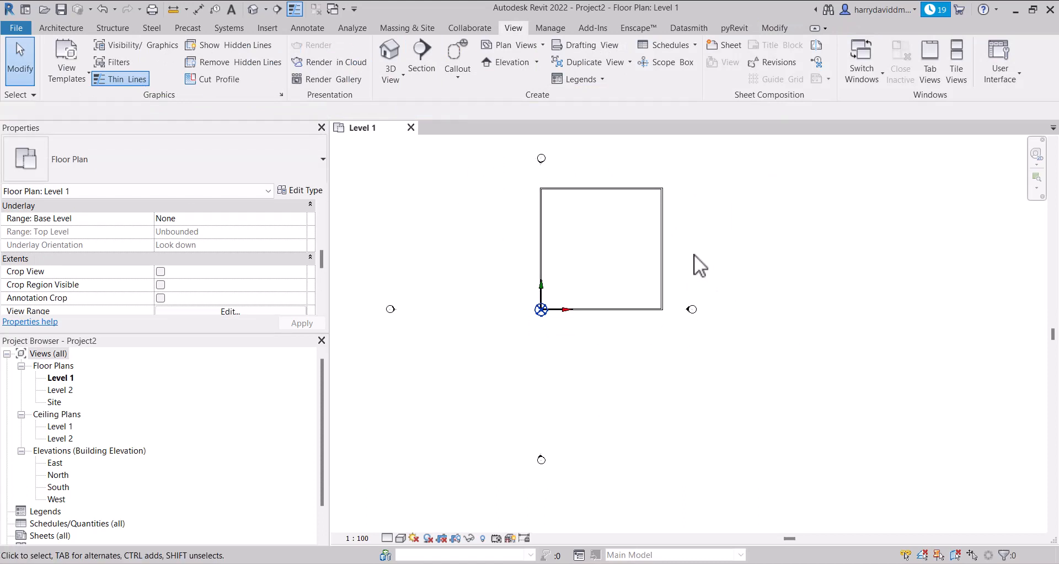
left_click(104, 45)
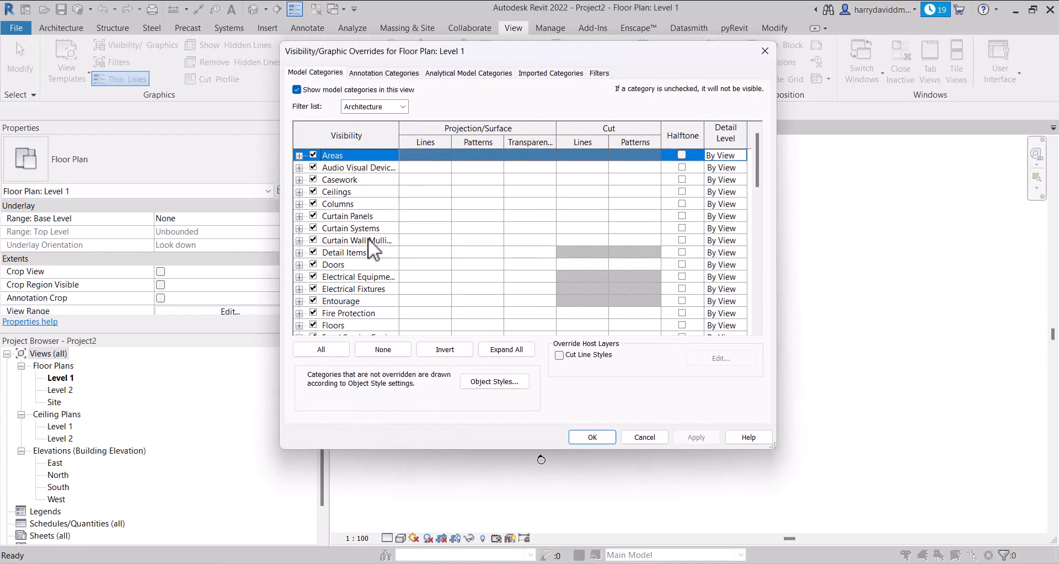
scroll(372, 253, "down", 3)
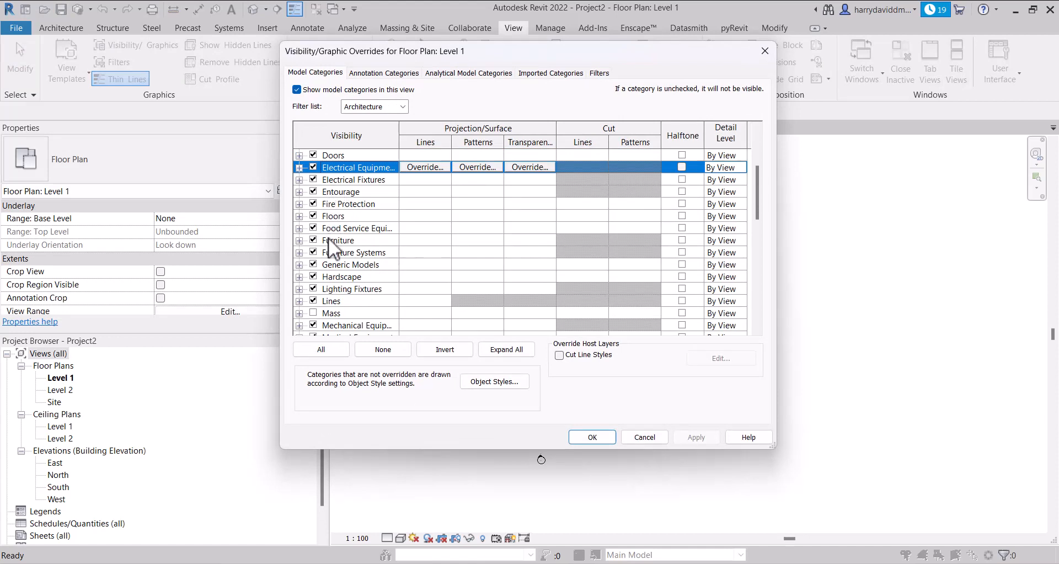
scroll(330, 239, "down", 1)
scroll(342, 208, "down", 2)
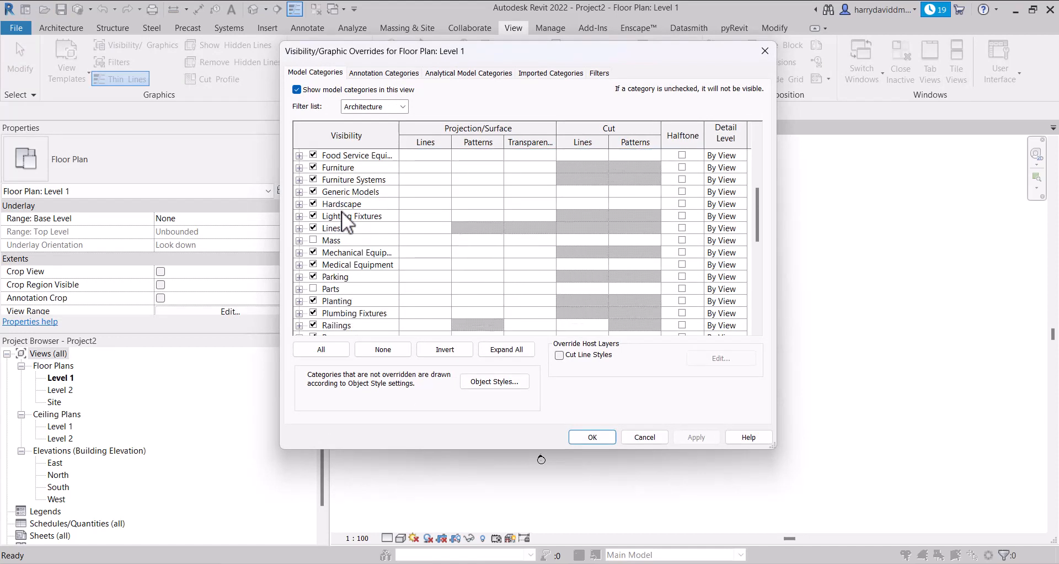
scroll(342, 211, "up", 2)
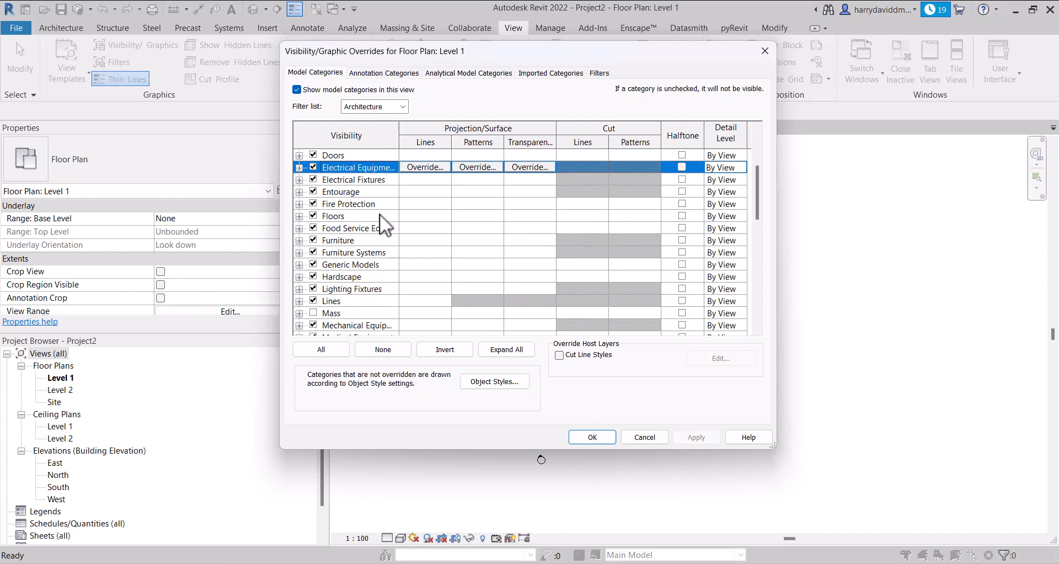
left_click(398, 71)
key("e")
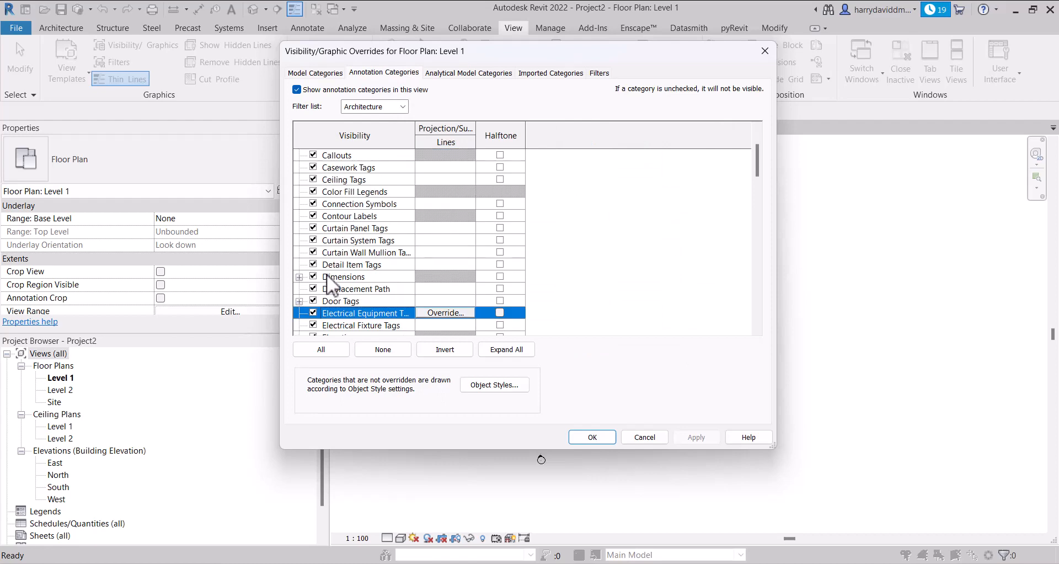
scroll(326, 284, "down", 3)
scroll(326, 286, "down", 1)
left_click(313, 287)
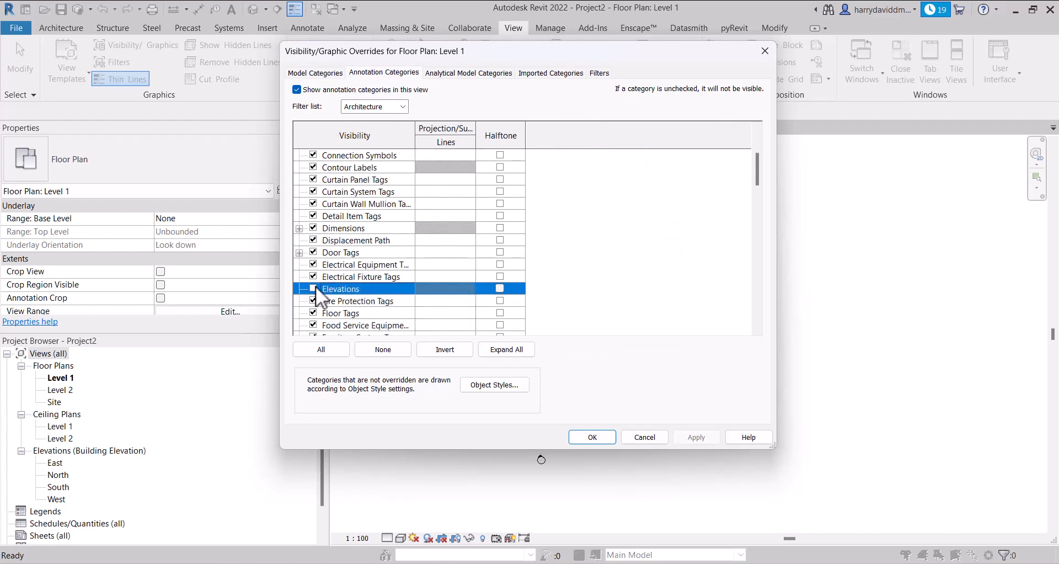
left_click(700, 437)
left_click(314, 70)
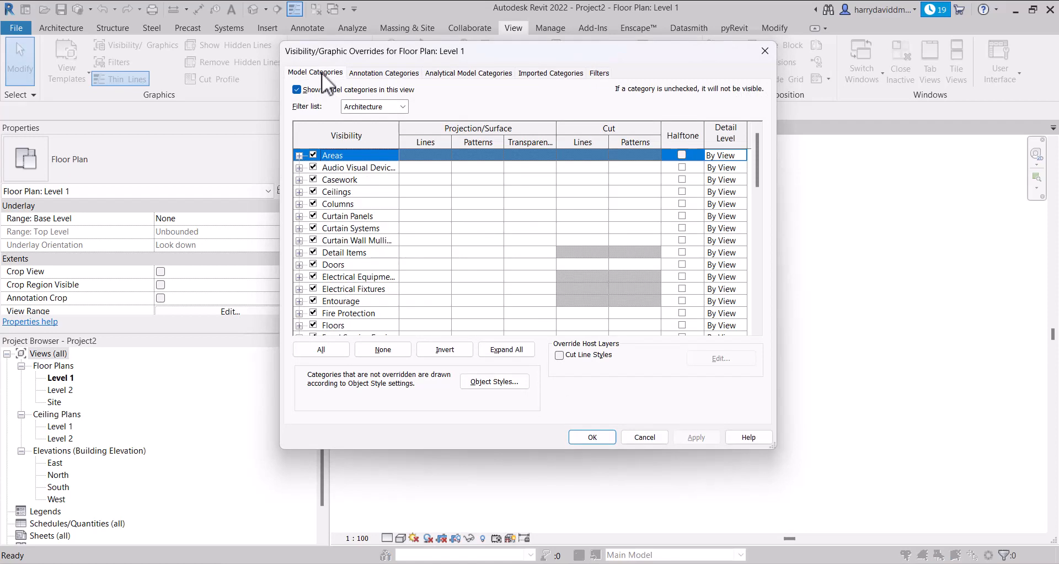
Examine the Architecture model categories of the Level 1 floor plan through to Windows
left_click(386, 71)
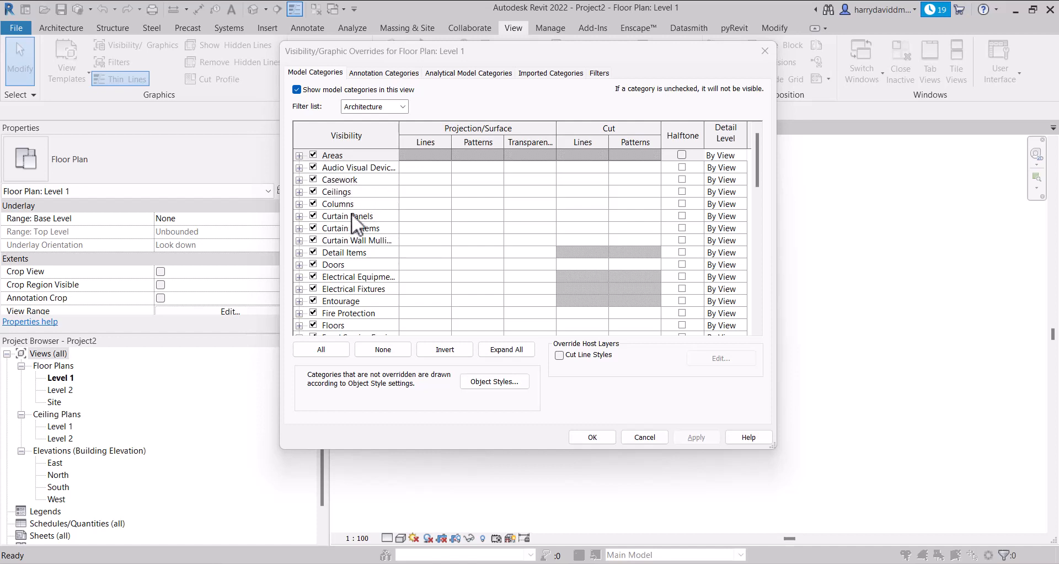
scroll(369, 221, "down", 1)
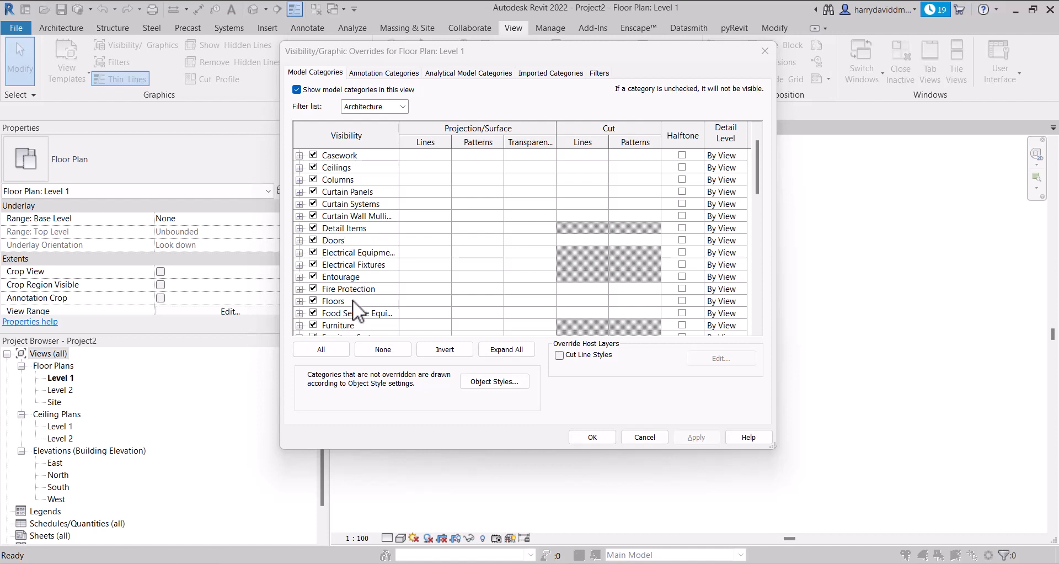
scroll(363, 302, "down", 1)
scroll(368, 276, "down", 1)
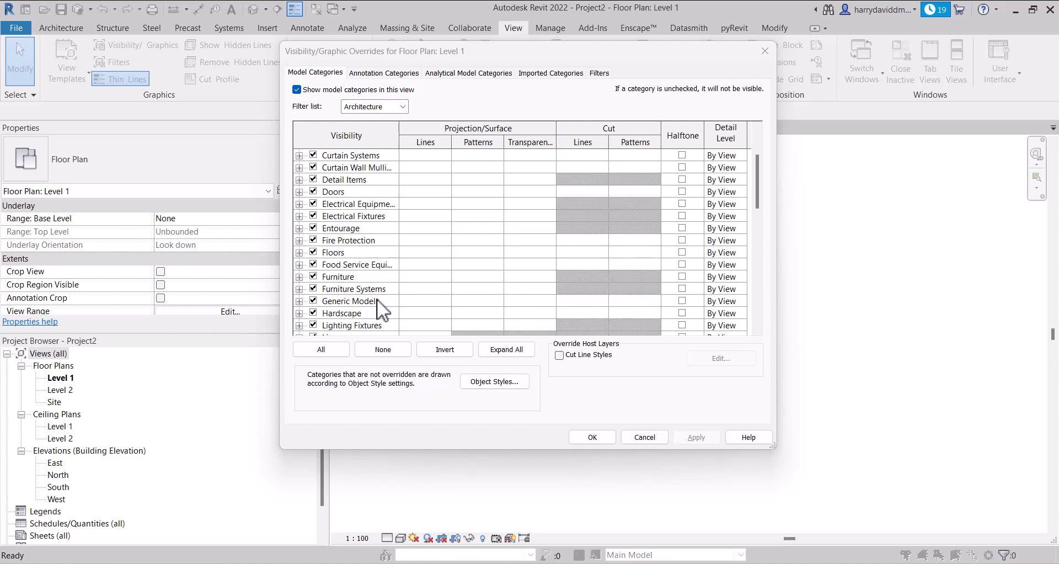
scroll(378, 300, "down", 2)
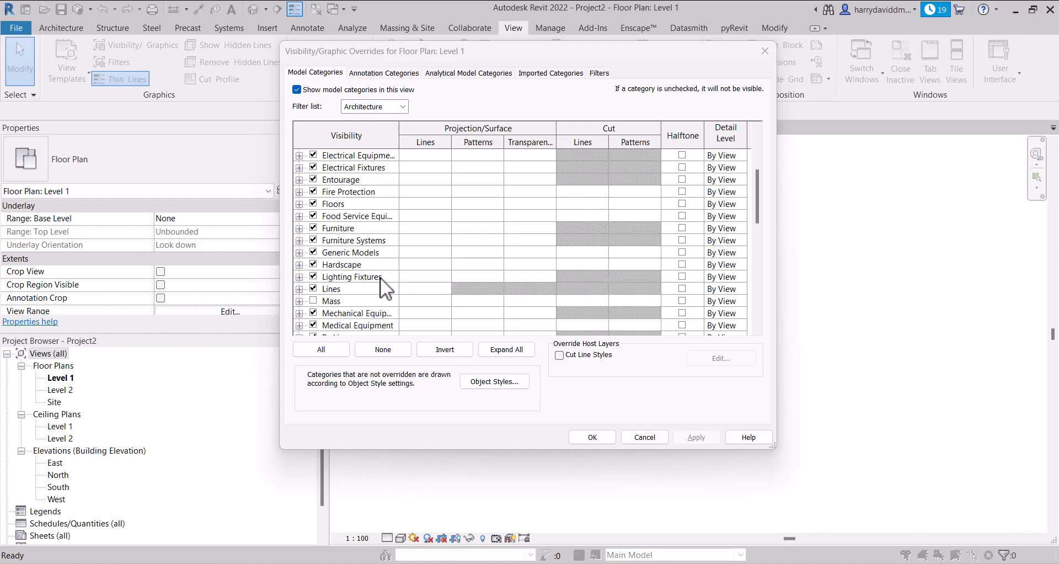
scroll(380, 277, "down", 1)
scroll(379, 277, "down", 1)
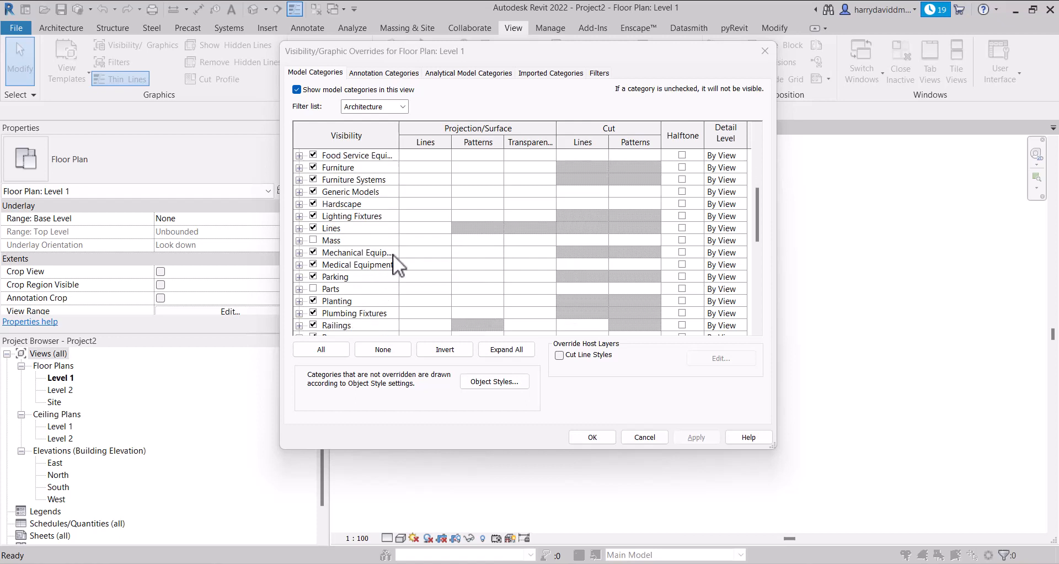
scroll(392, 253, "down", 1)
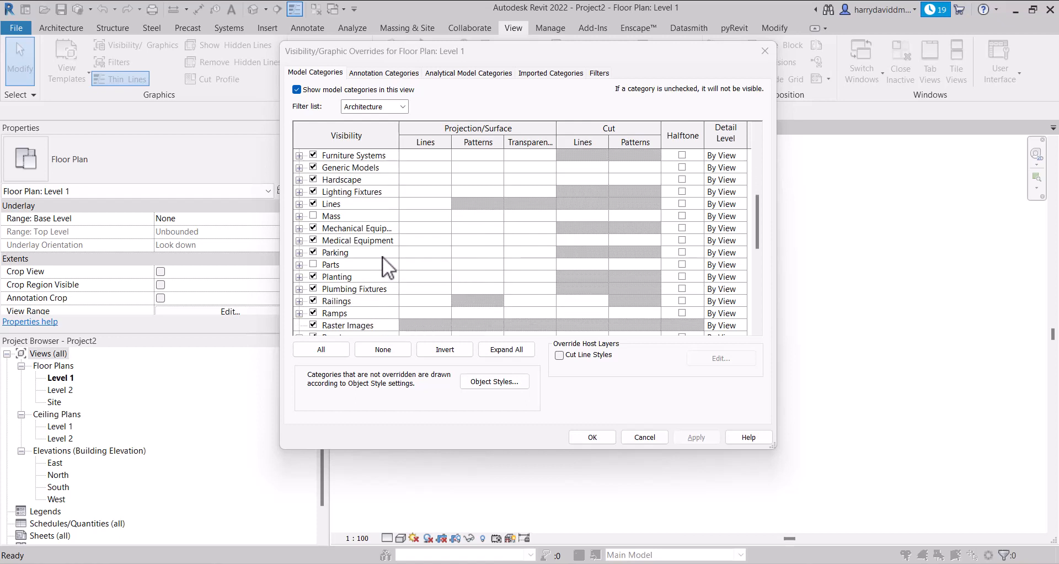
scroll(383, 255, "down", 1)
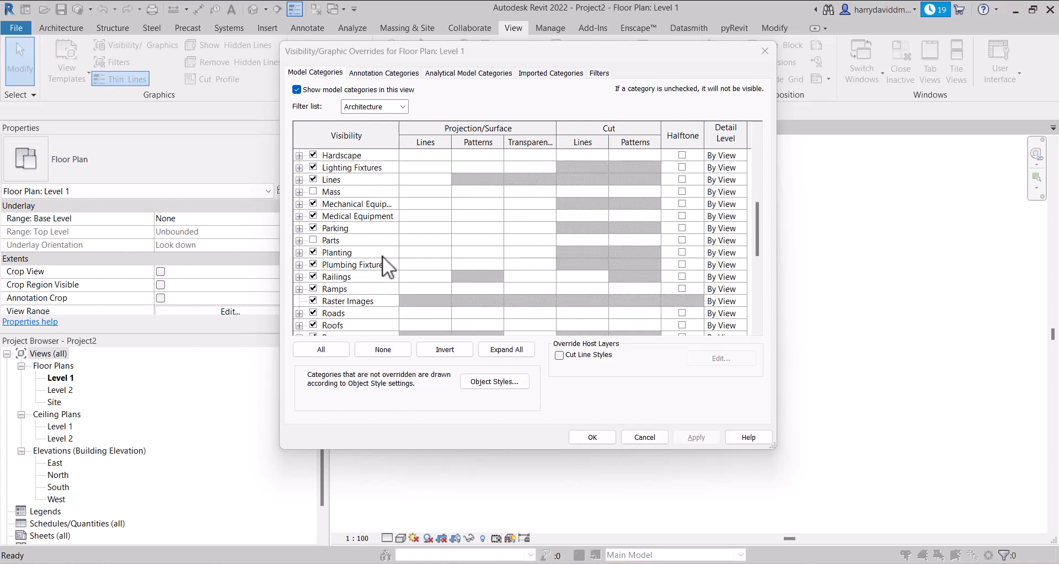
scroll(382, 256, "down", 1)
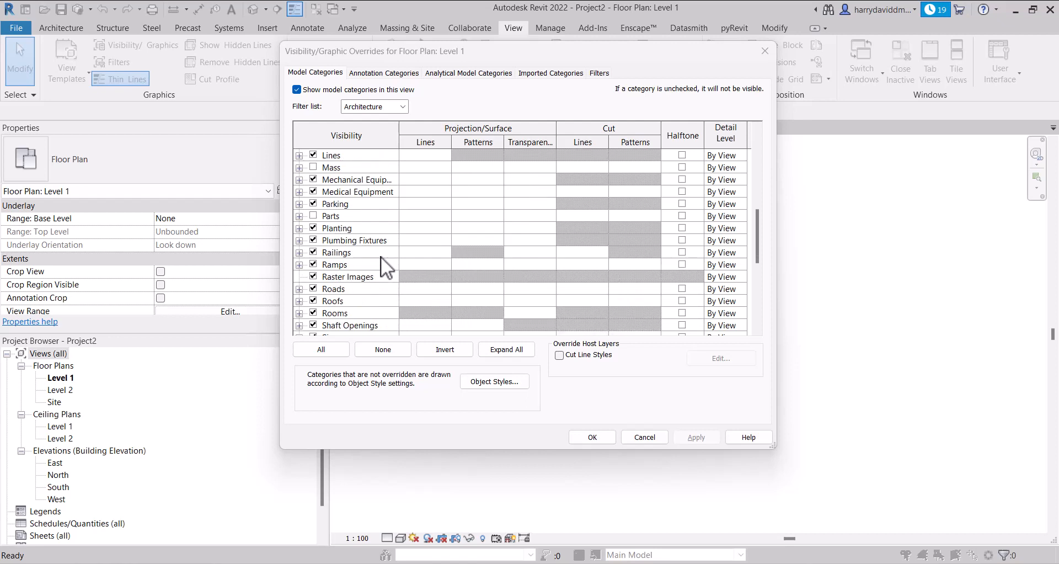
scroll(379, 263, "down", 9)
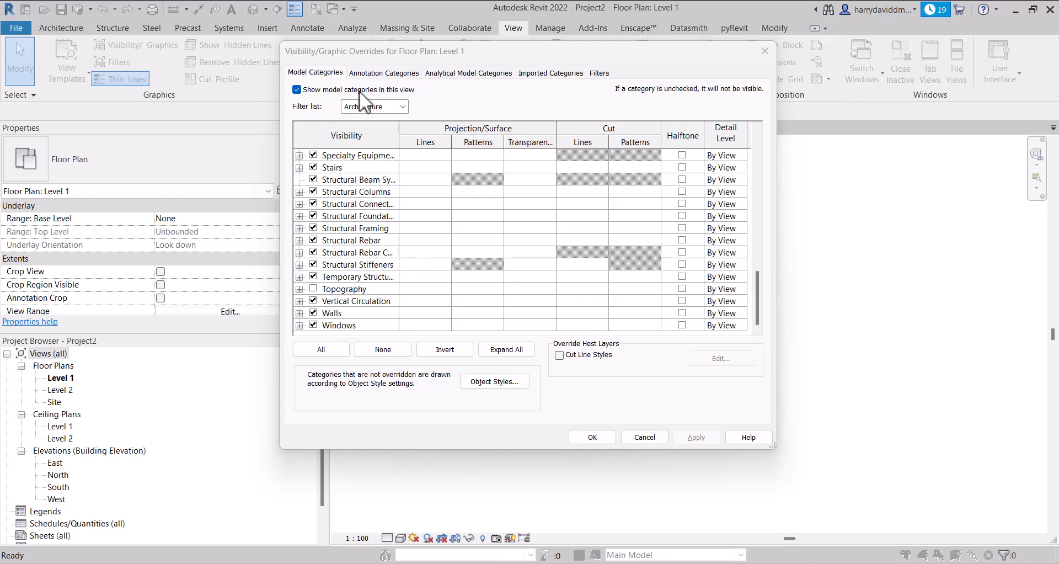
Examine the annotation categories through to Window Tags and the view's filters, and return to the model categories
left_click(396, 71)
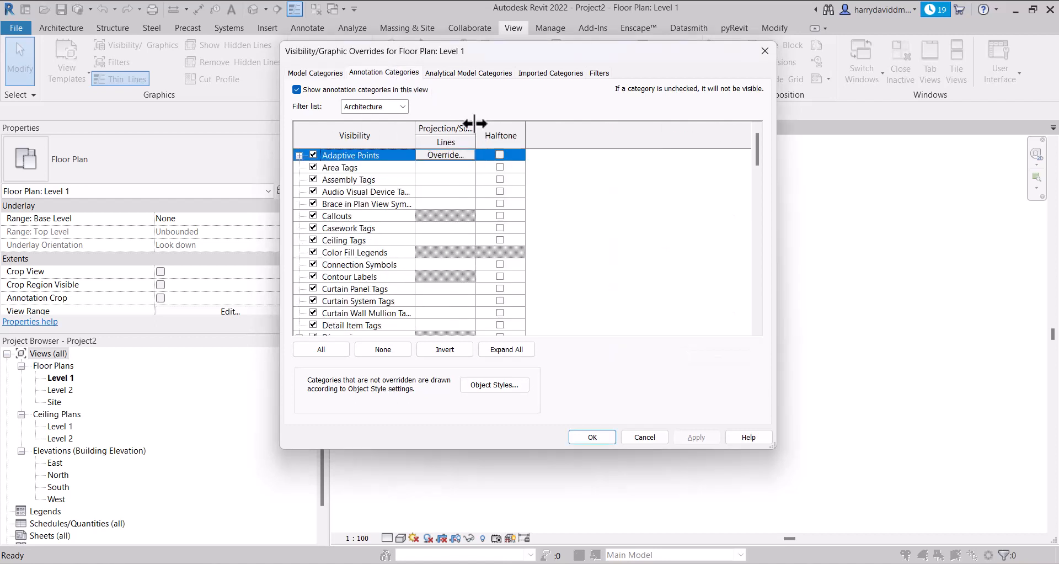
left_click_drag(473, 132, 475, 136)
left_click(307, 73)
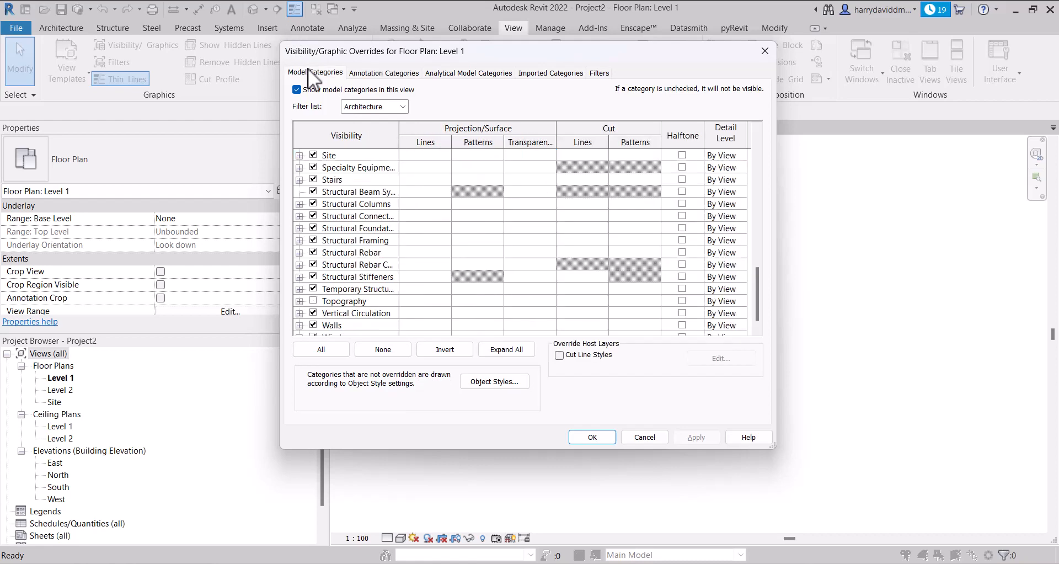
left_click(391, 76)
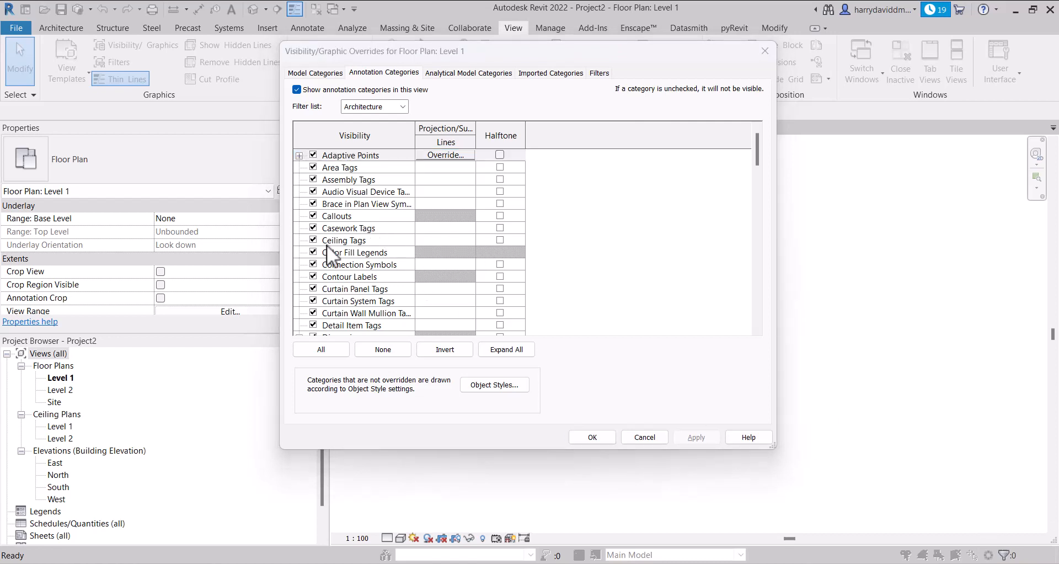
scroll(398, 260, "down", 3)
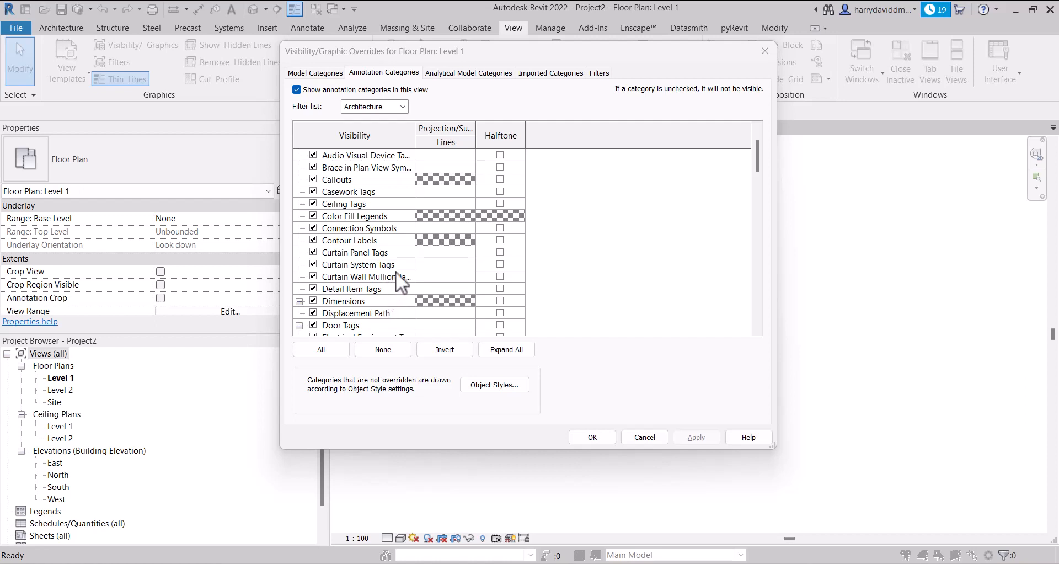
scroll(396, 270, "down", 1)
scroll(396, 269, "down", 1)
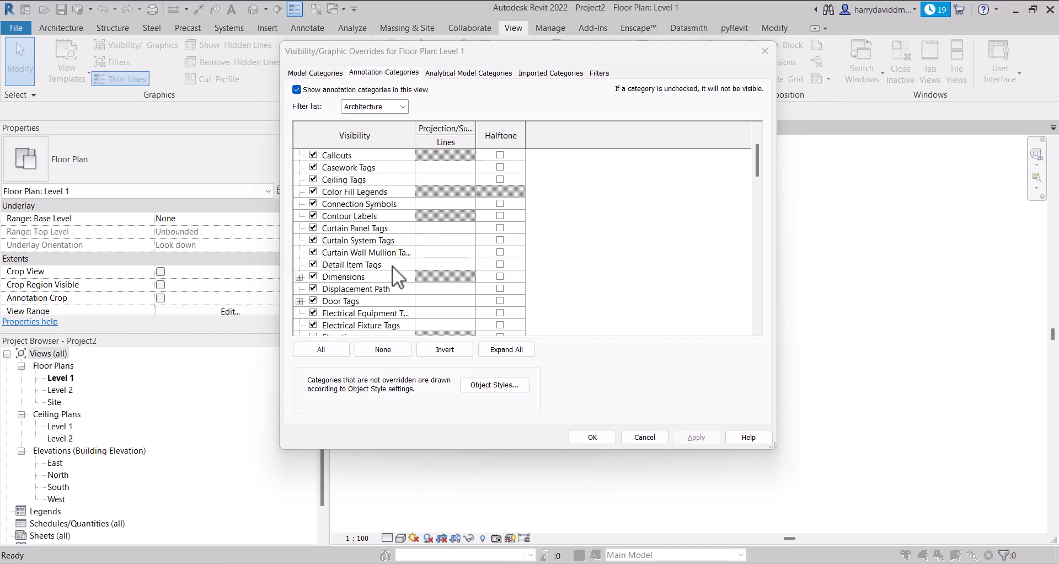
scroll(392, 266, "down", 3)
scroll(386, 262, "down", 2)
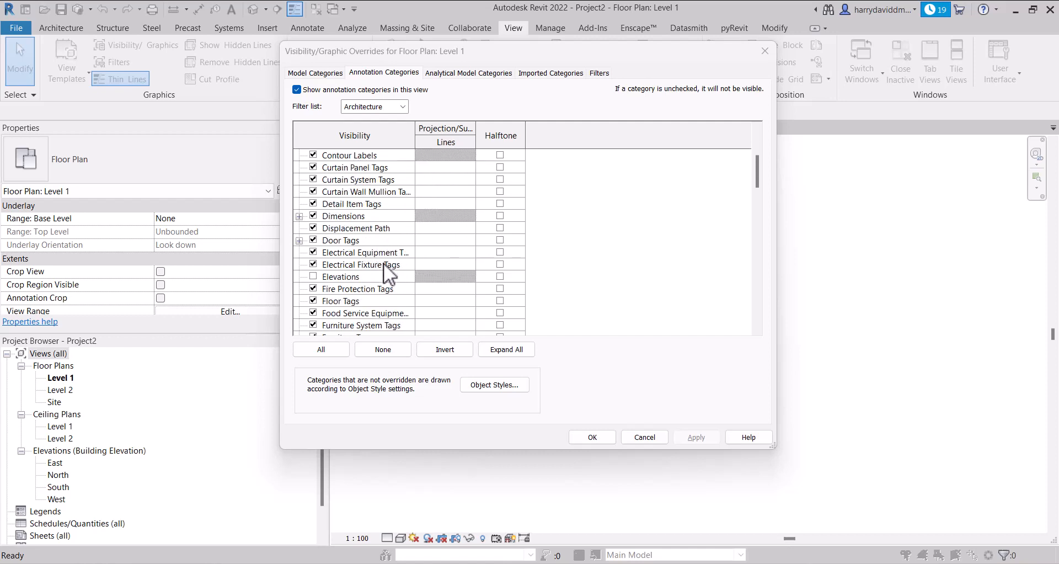
scroll(382, 264, "down", 2)
scroll(381, 266, "down", 3)
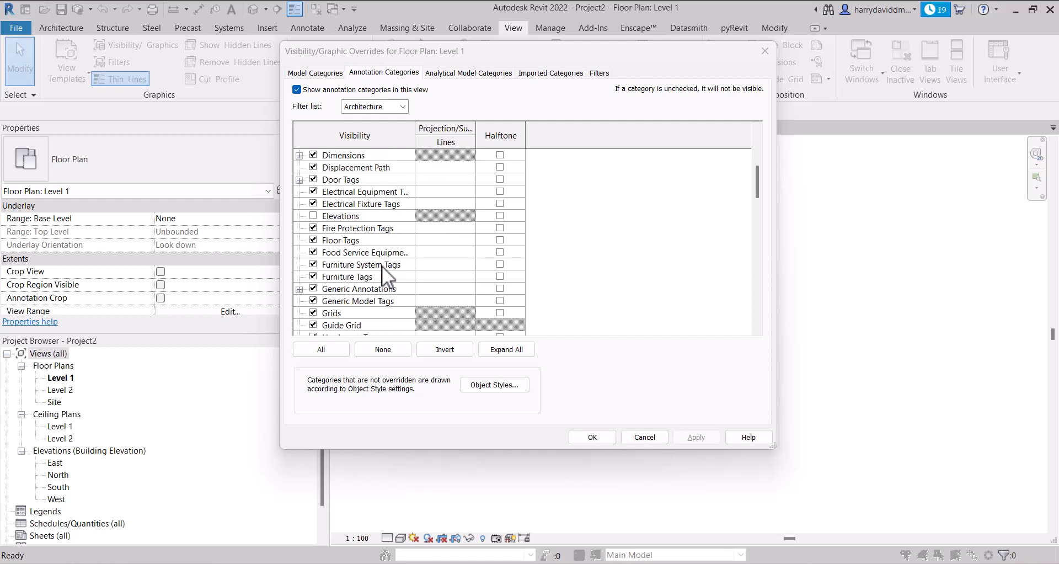
scroll(360, 247, "down", 2)
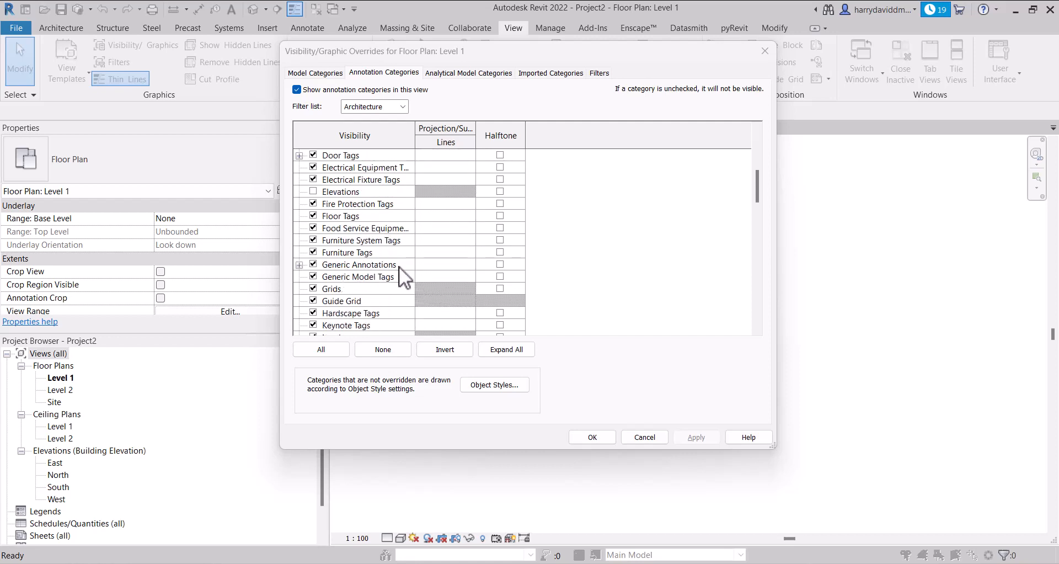
left_click(391, 264)
scroll(399, 282, "down", 8)
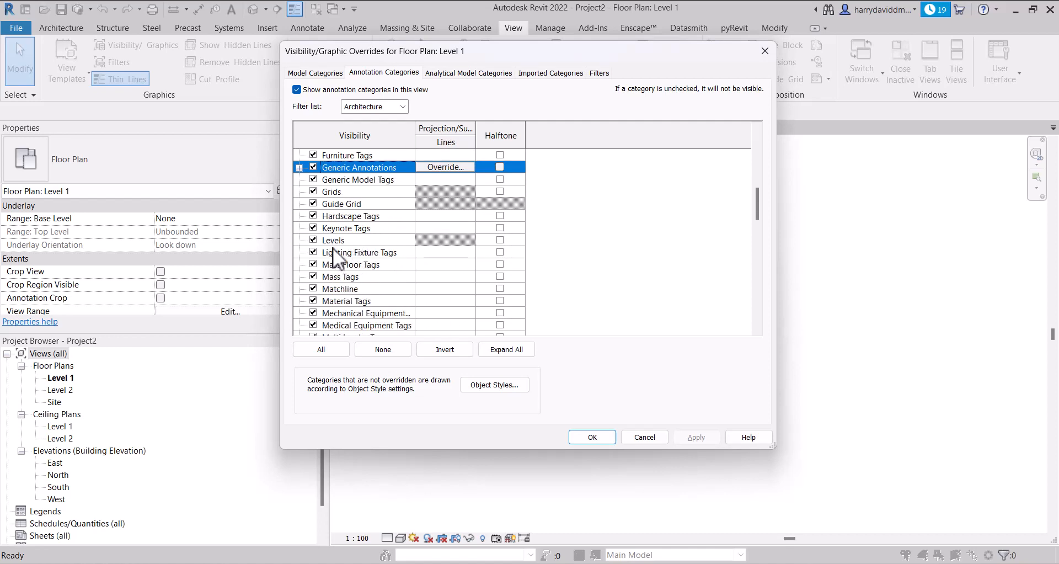
scroll(355, 244, "down", 4)
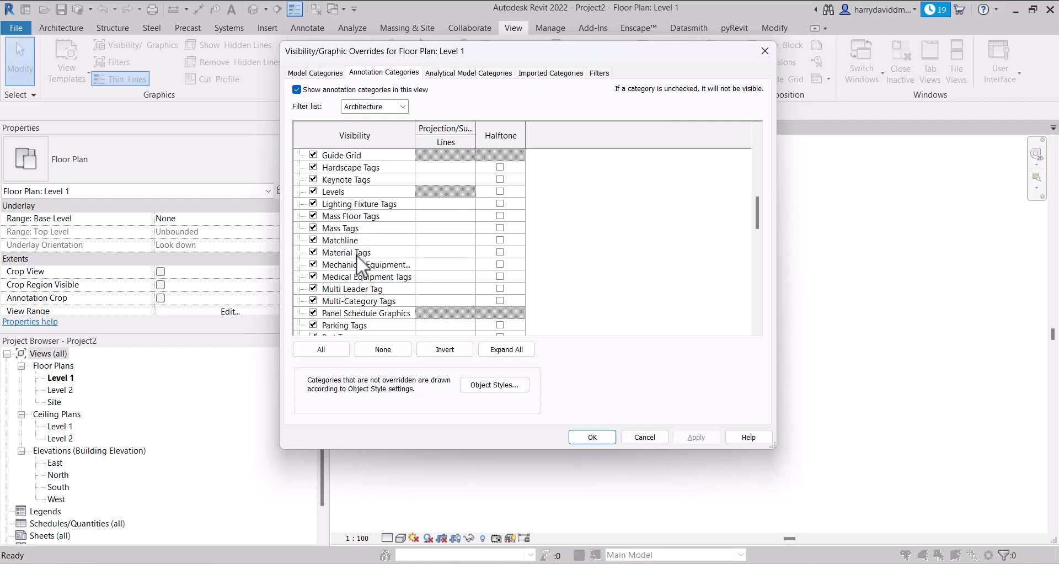
left_click(369, 253)
scroll(365, 306, "down", 6)
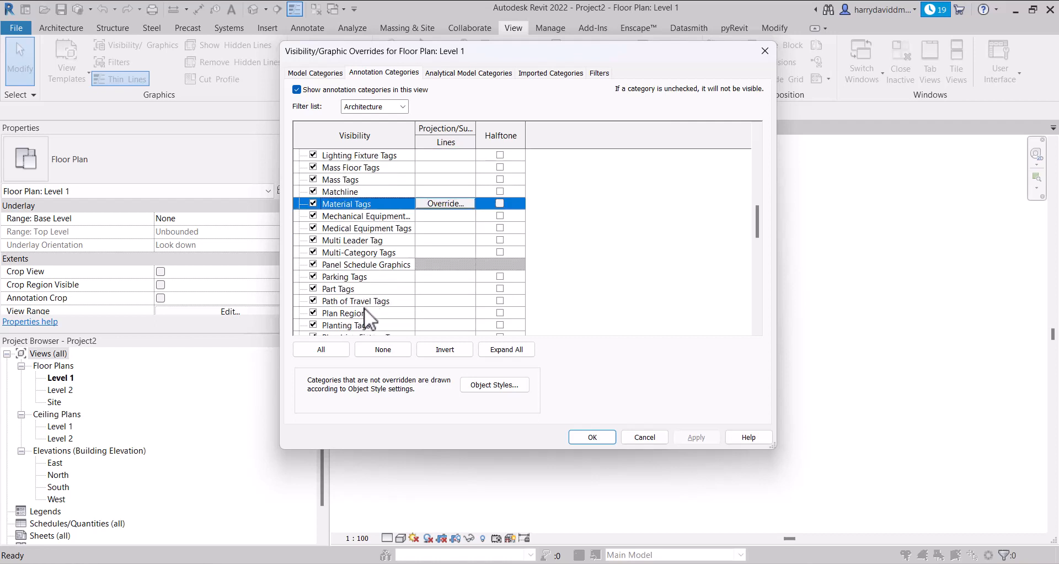
scroll(351, 289, "down", 5)
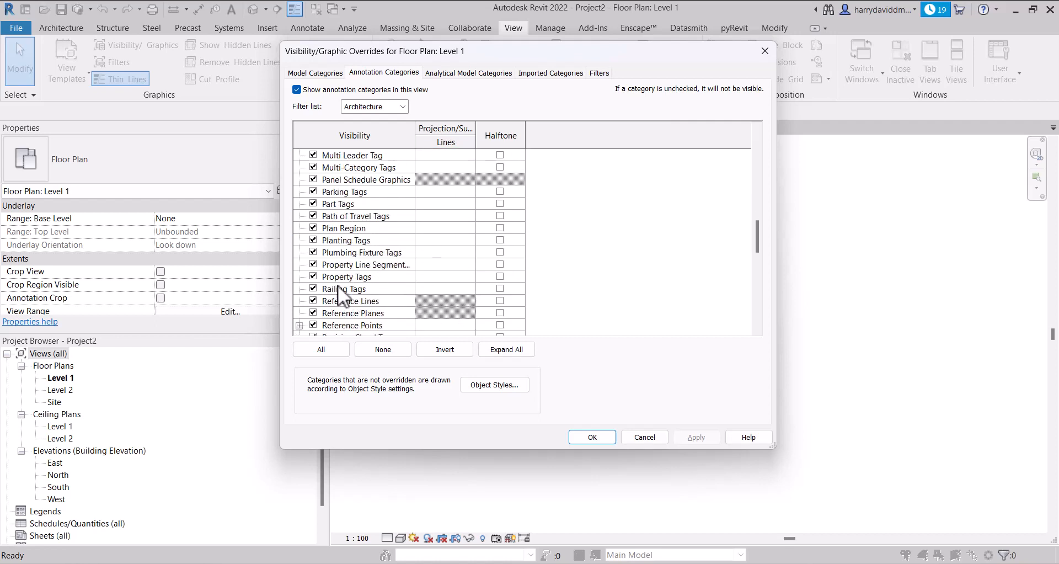
scroll(359, 297, "down", 9)
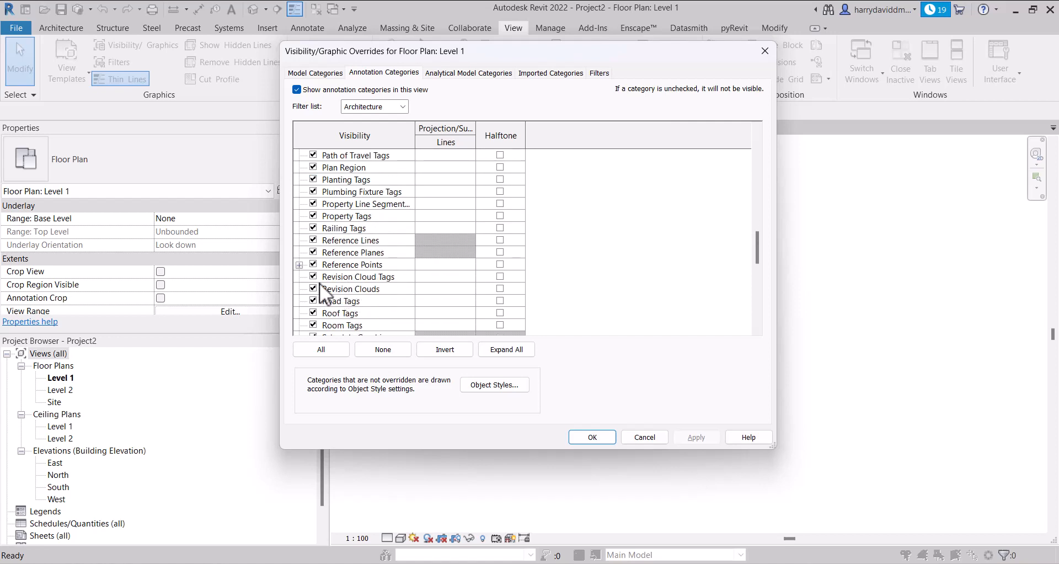
scroll(341, 276, "down", 5)
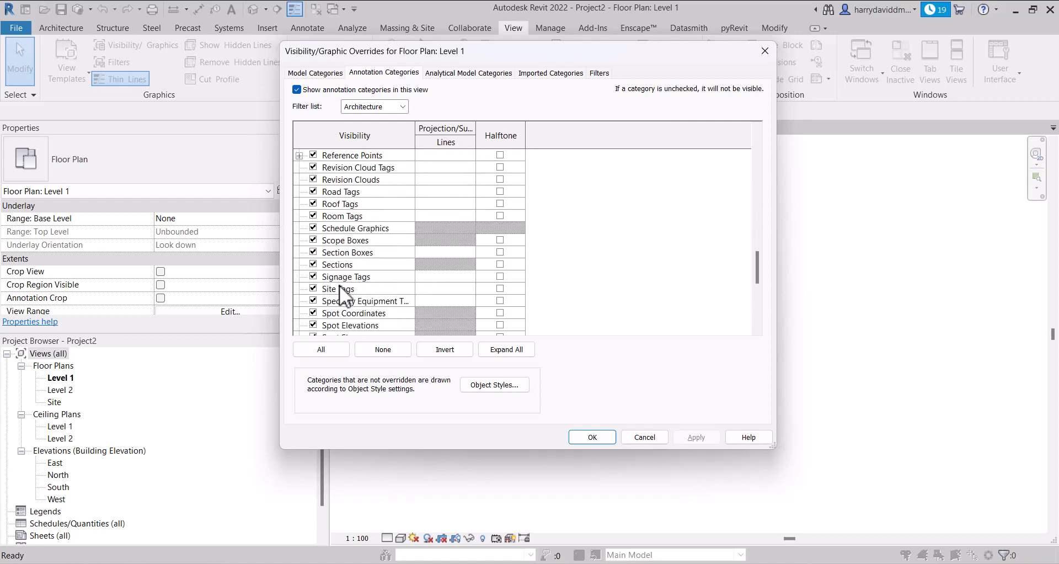
left_click(342, 266)
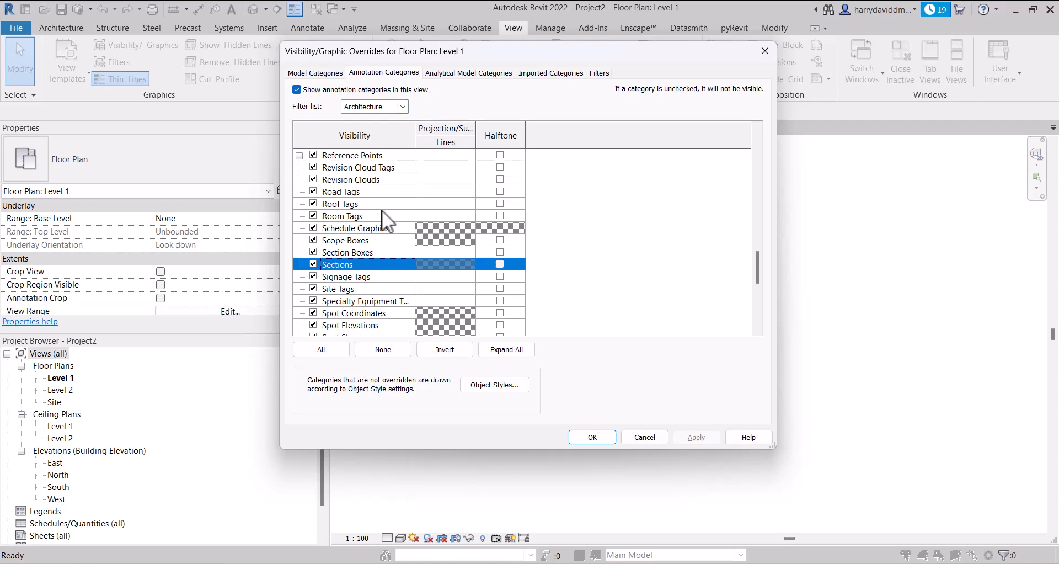
scroll(358, 267, "down", 1)
scroll(395, 267, "down", 3)
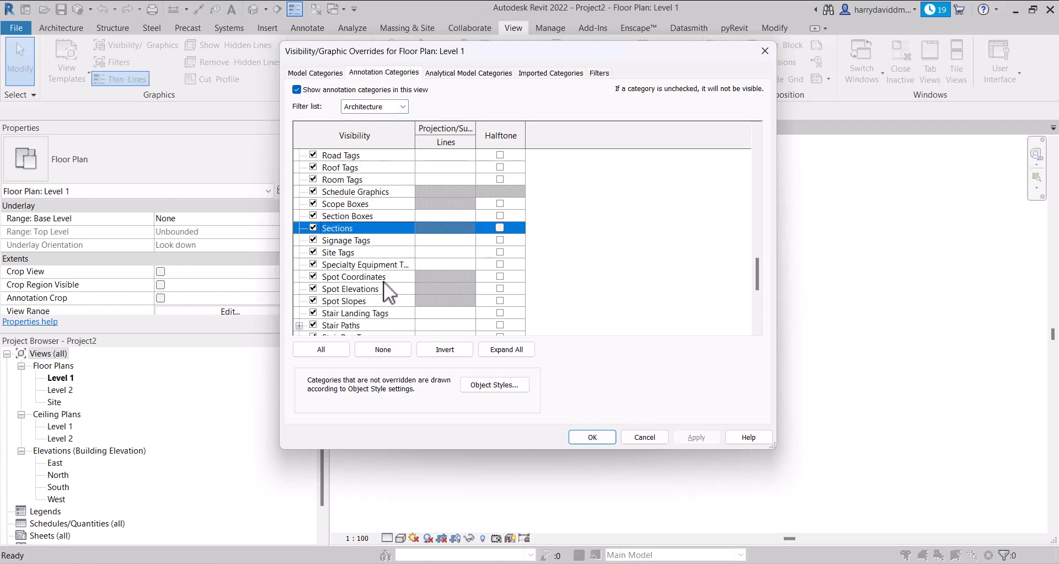
scroll(329, 313, "down", 5)
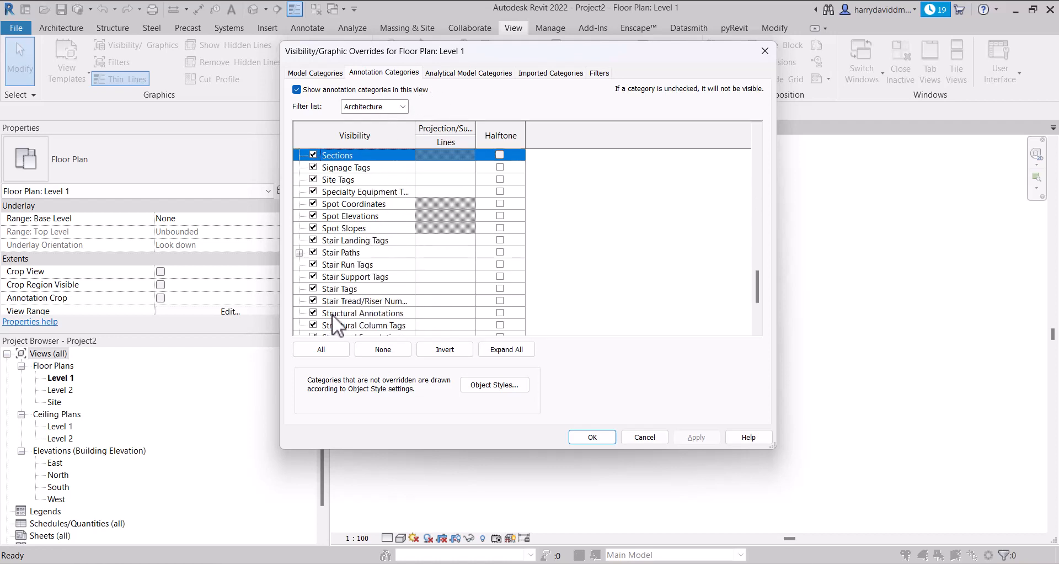
scroll(347, 301, "down", 1)
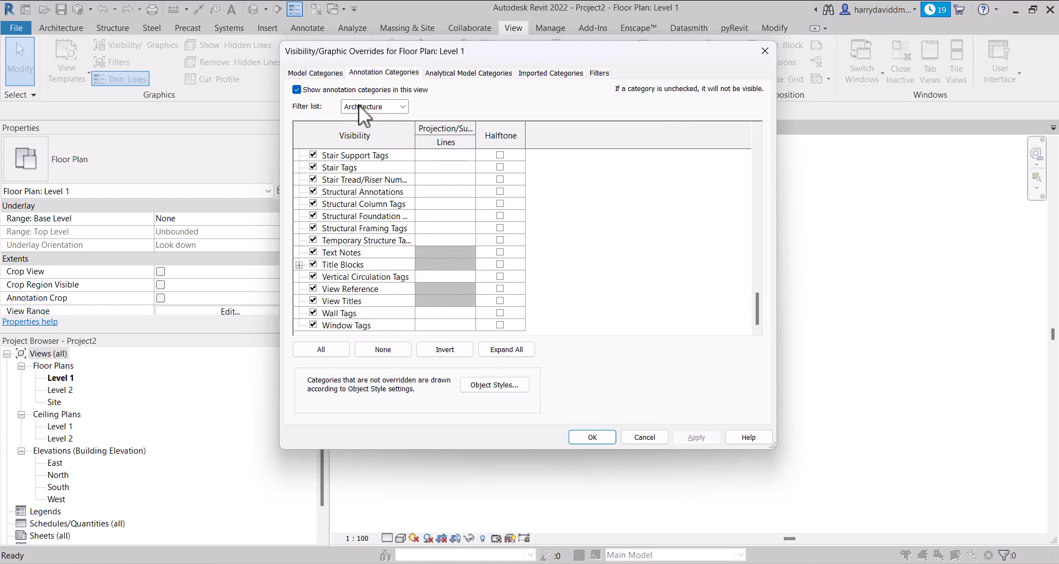
left_click(599, 73)
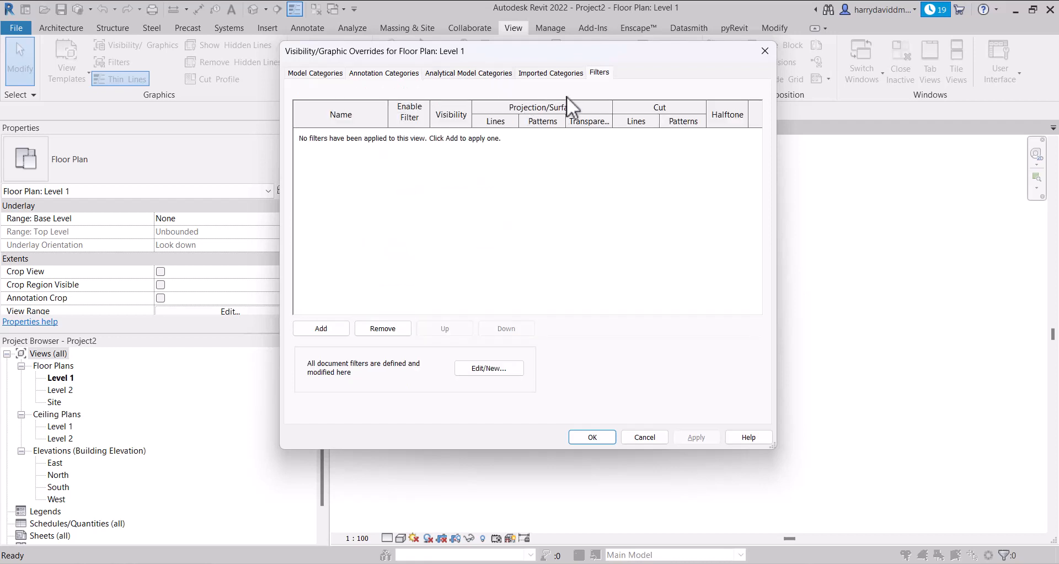
left_click(326, 69)
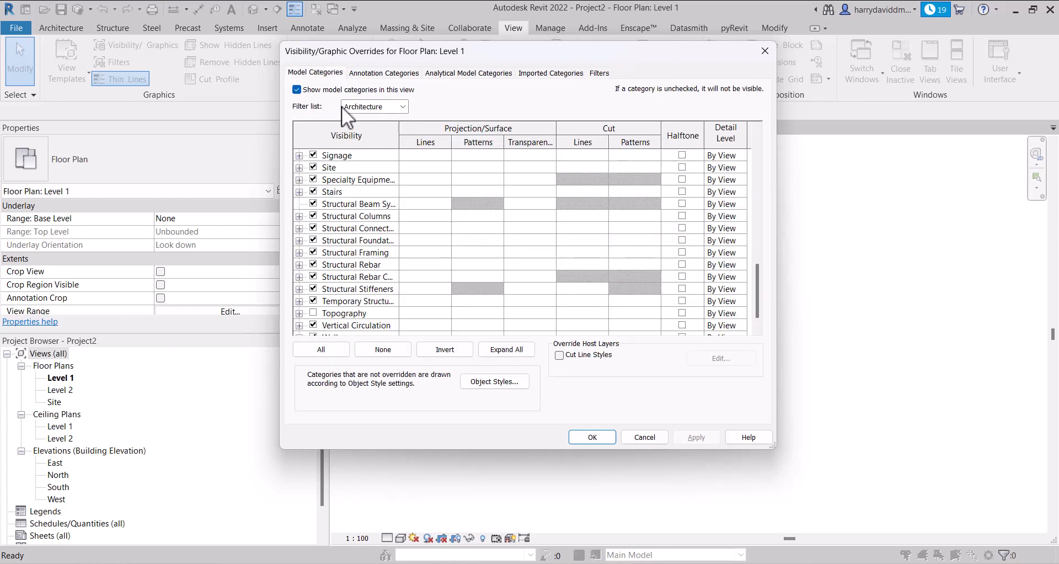
Try adding Structure, Mechanical, Electrical, Piping and Infrastructure to the model category filter, and restore it to Architecture only
left_click(382, 108)
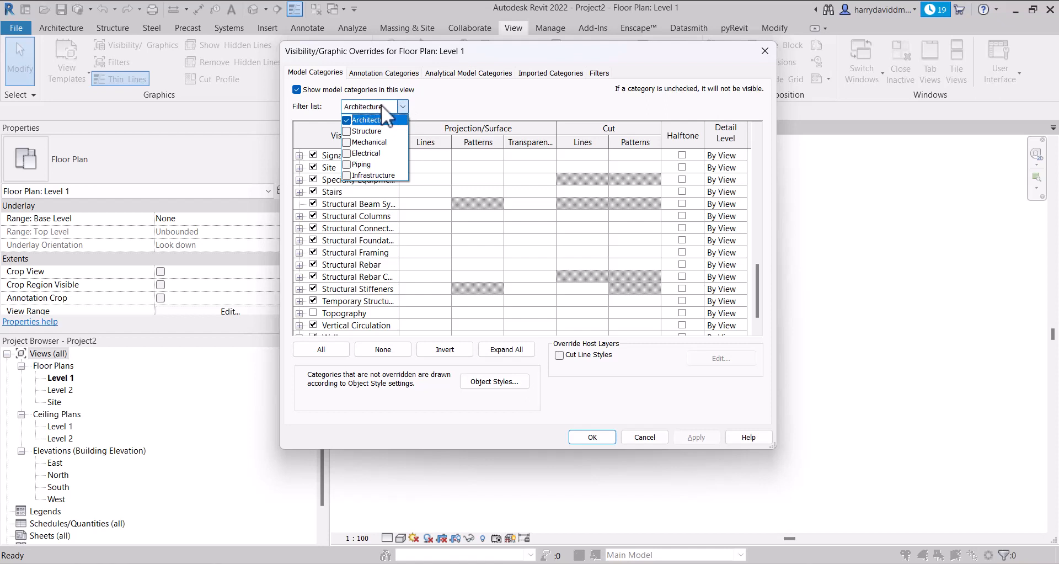
left_click(346, 131)
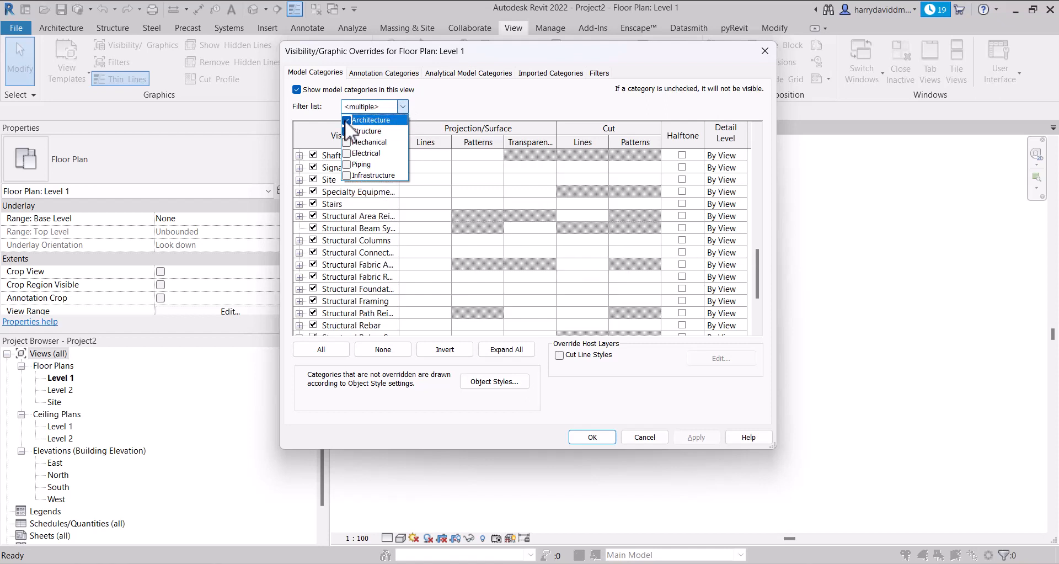
left_click(345, 120)
left_click(346, 121)
left_click(346, 142)
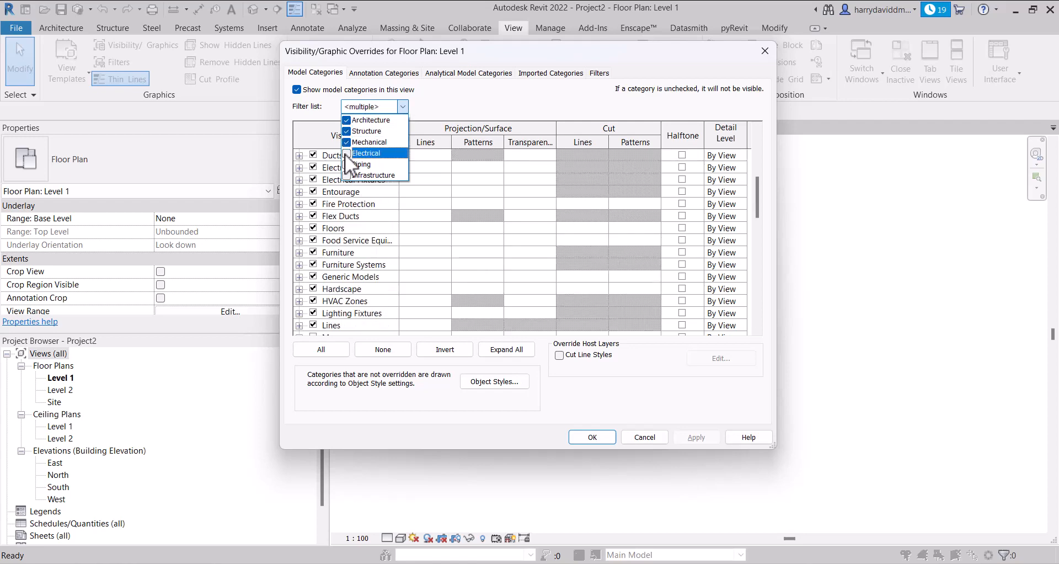
left_click(346, 153)
left_click(347, 165)
left_click(349, 175)
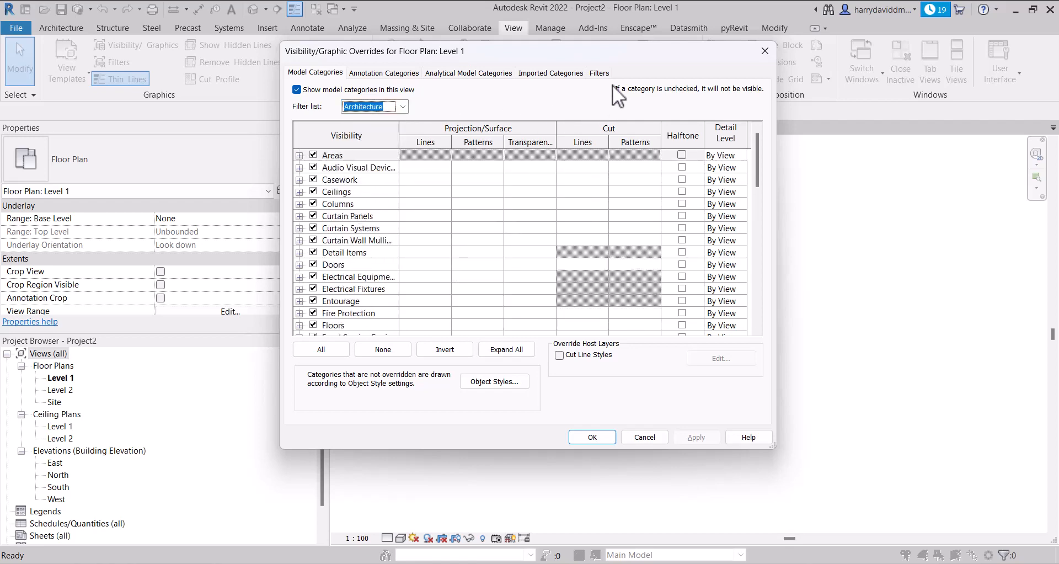
Try hiding the Walls model category in the Level 1 floor plan, apply it, and restore the category's visibility
left_click_drag(639, 49, 764, 51)
left_click_drag(909, 35, 387, 48)
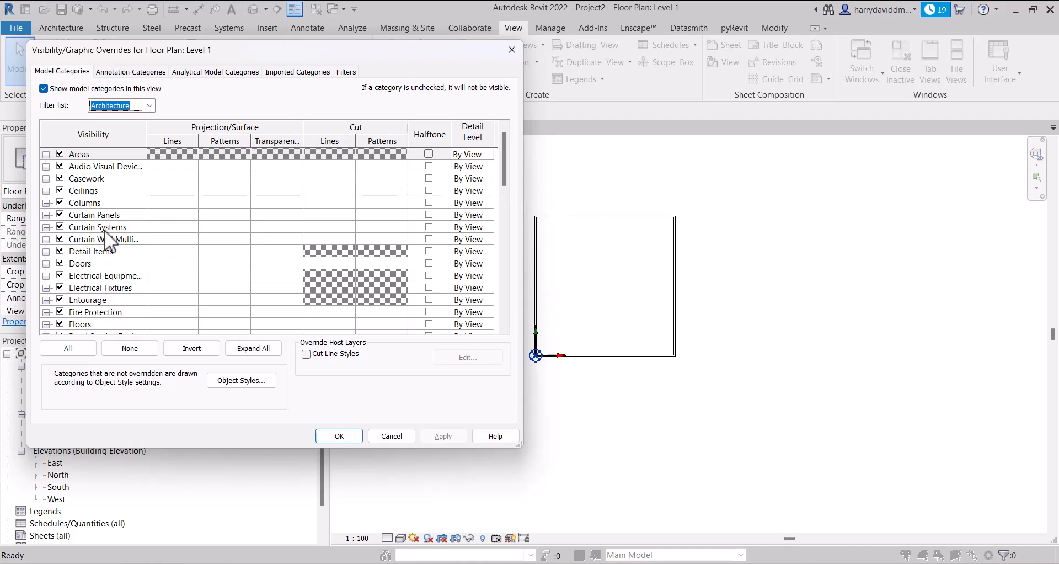
scroll(105, 230, "down", 5)
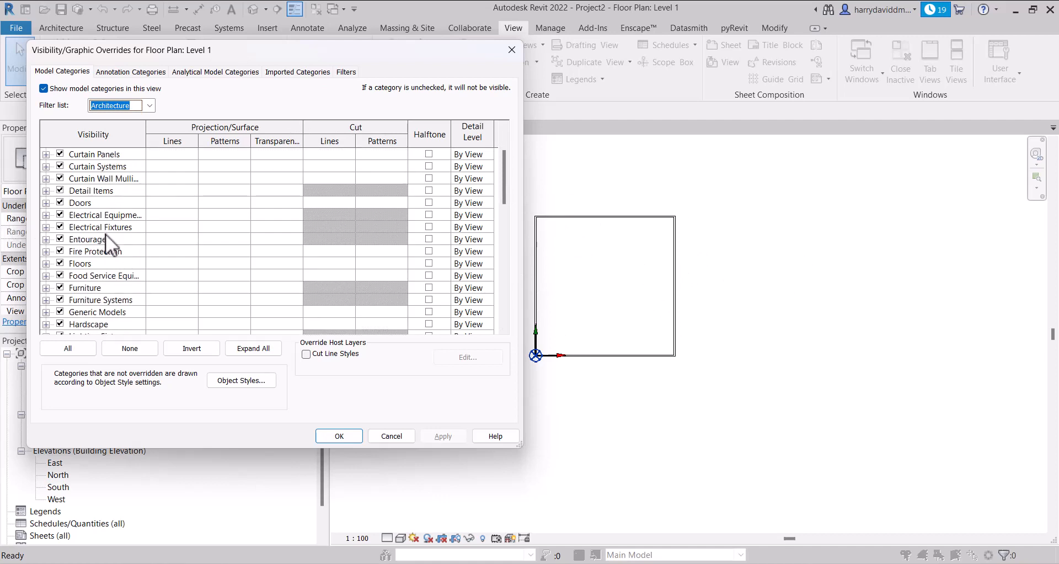
scroll(110, 239, "down", 5)
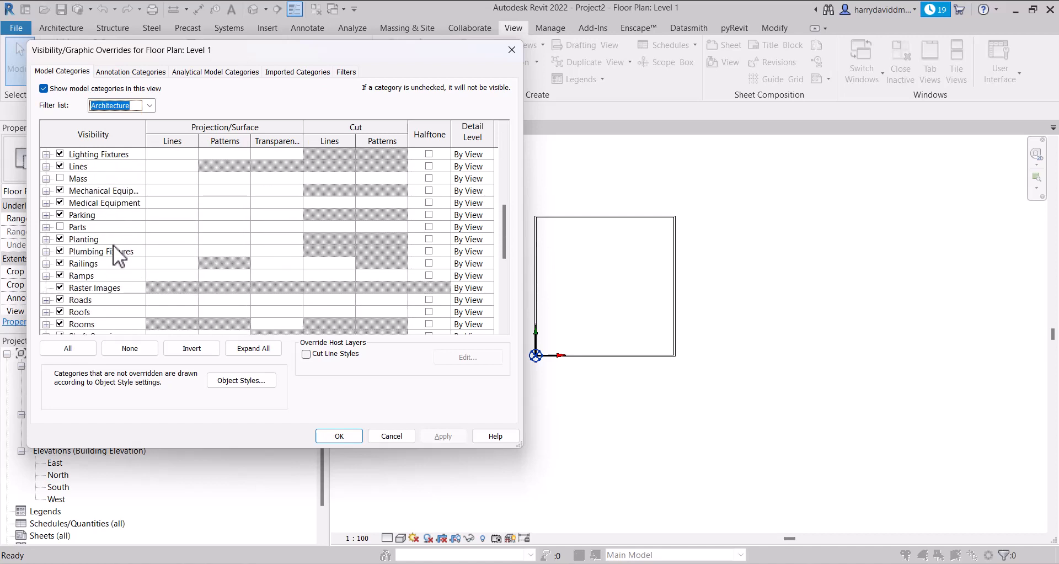
scroll(116, 246, "down", 3)
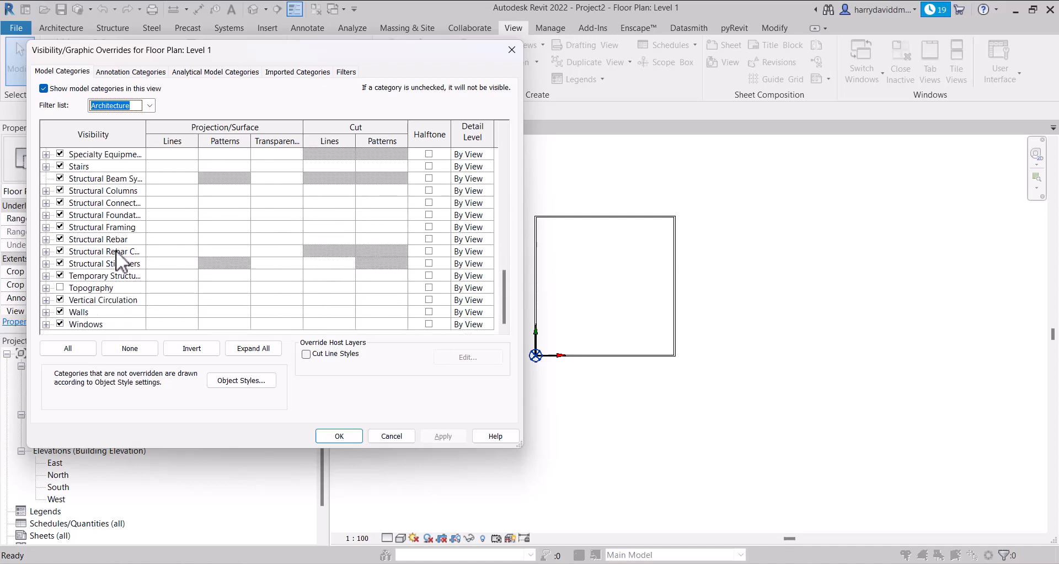
left_click(60, 312)
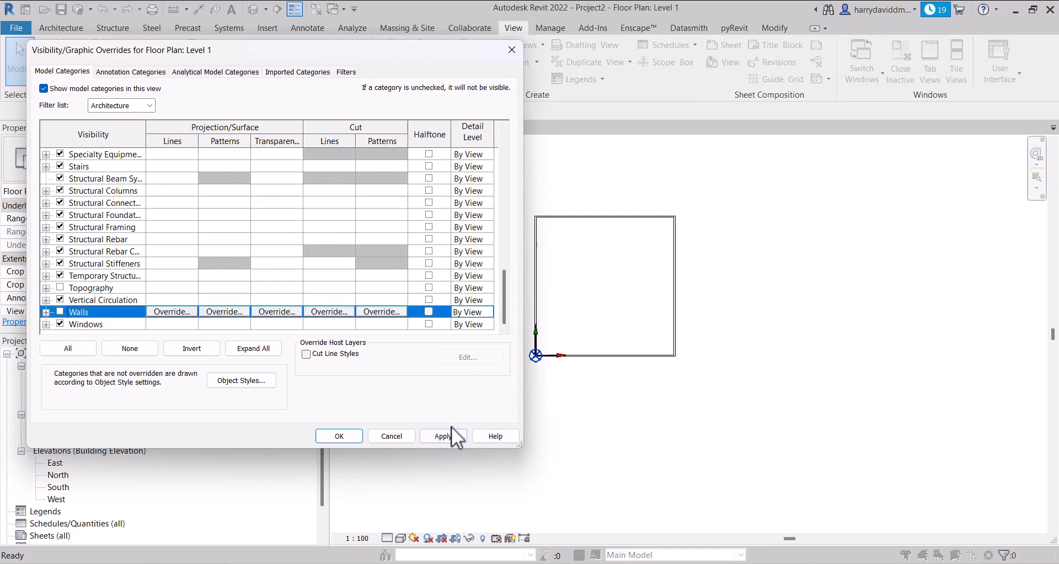
left_click(450, 433)
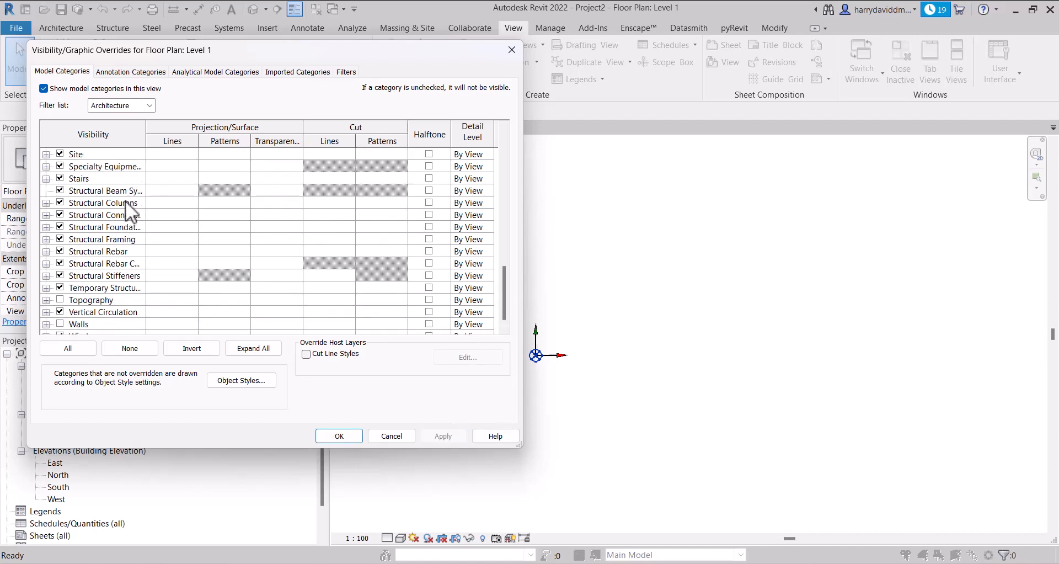
left_click(60, 324)
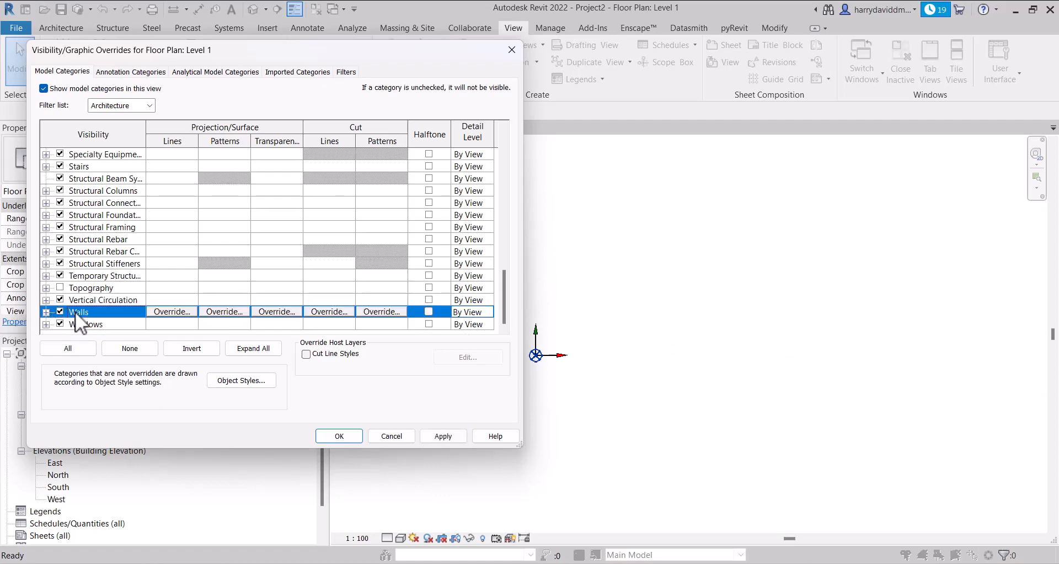
left_click(461, 435)
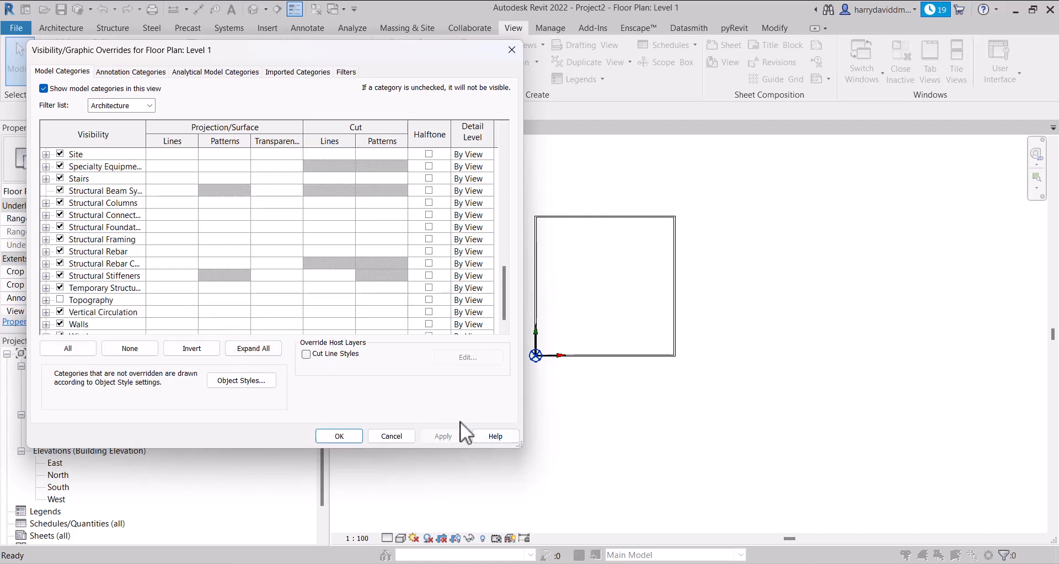
Override the Walls category's projection/surface foreground pattern colour with pink RGB 255-128-192 and apply it
scroll(163, 257, "down", 1)
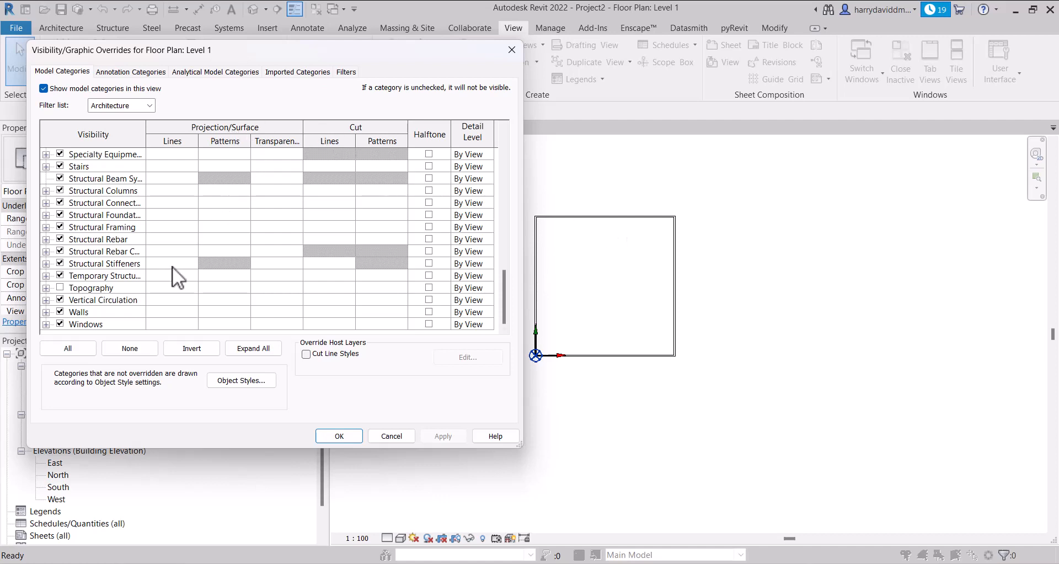
left_click(114, 314)
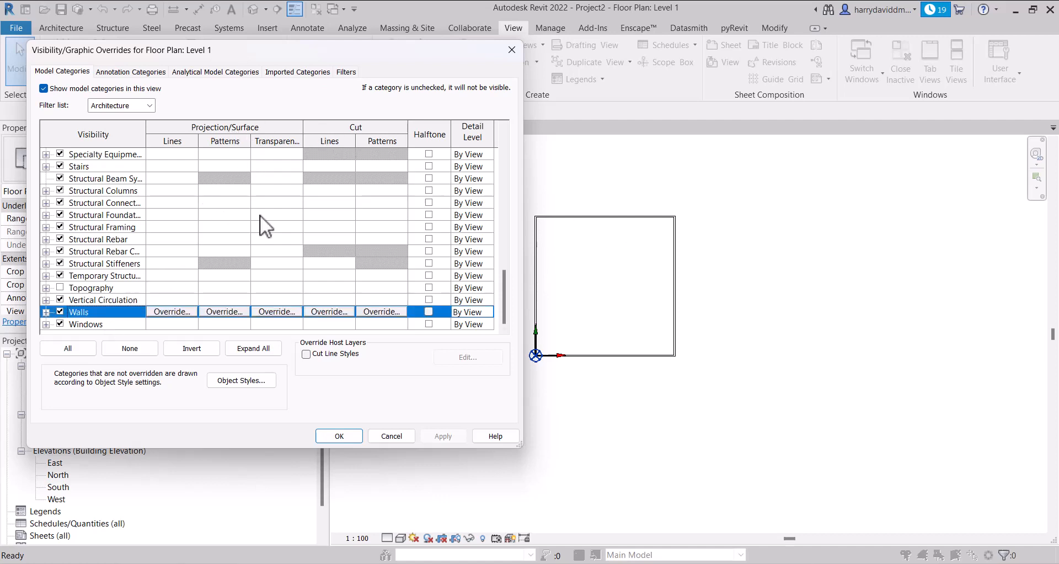
left_click(224, 312)
left_click(541, 229)
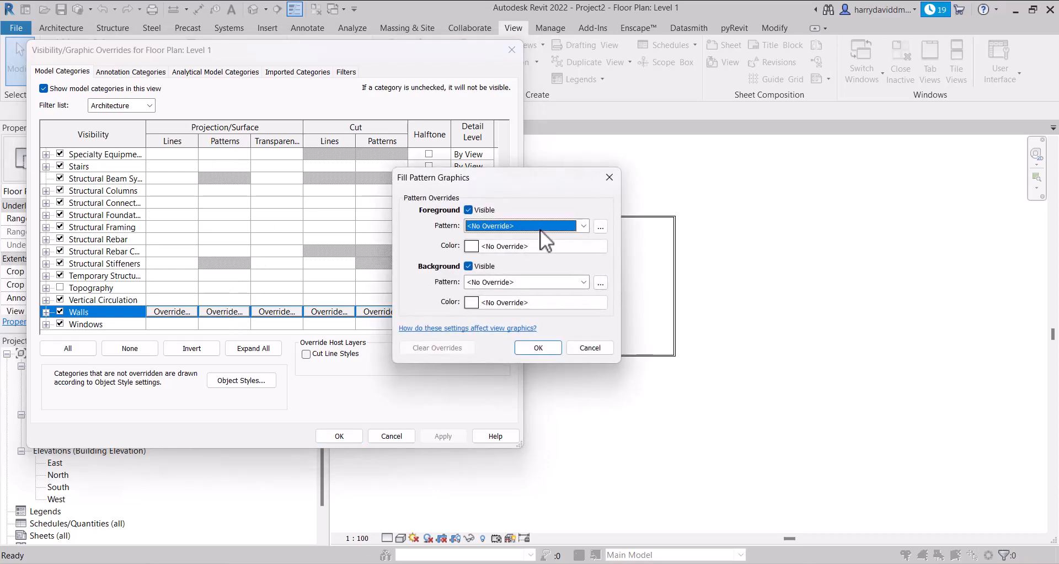
left_click(492, 250)
left_click(500, 246)
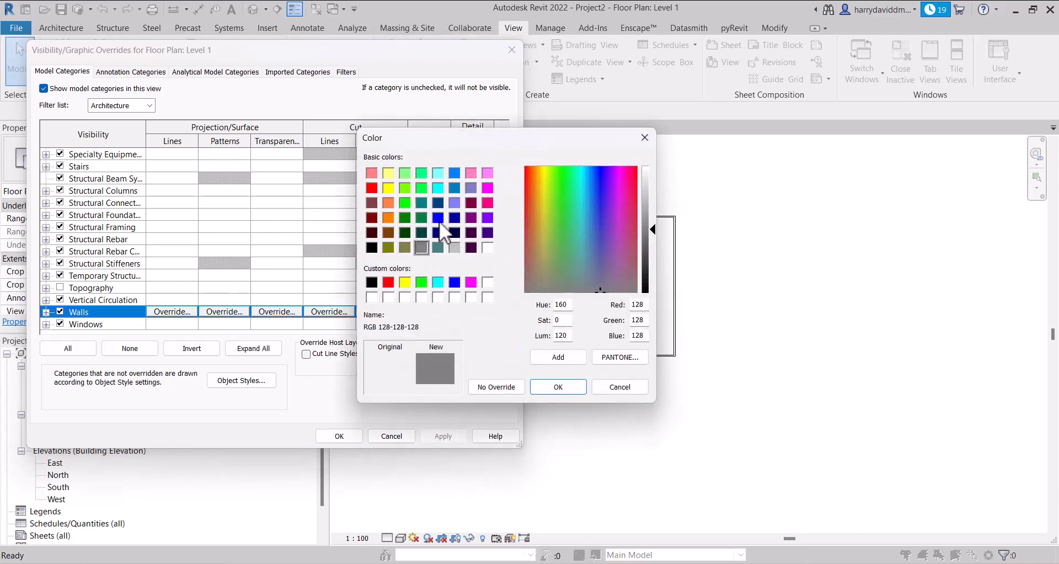
left_click(472, 172)
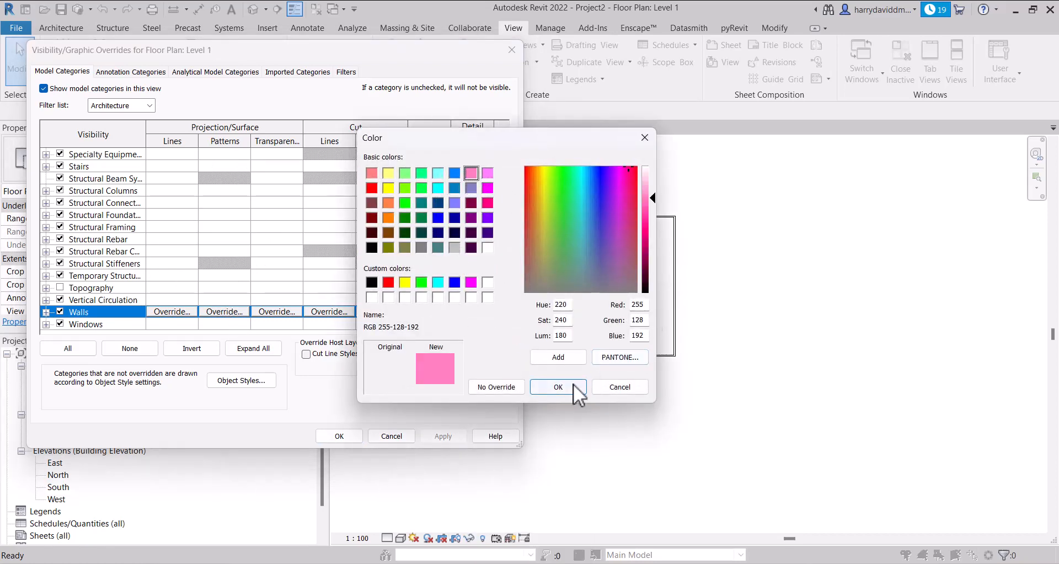
left_click(558, 386)
left_click(546, 348)
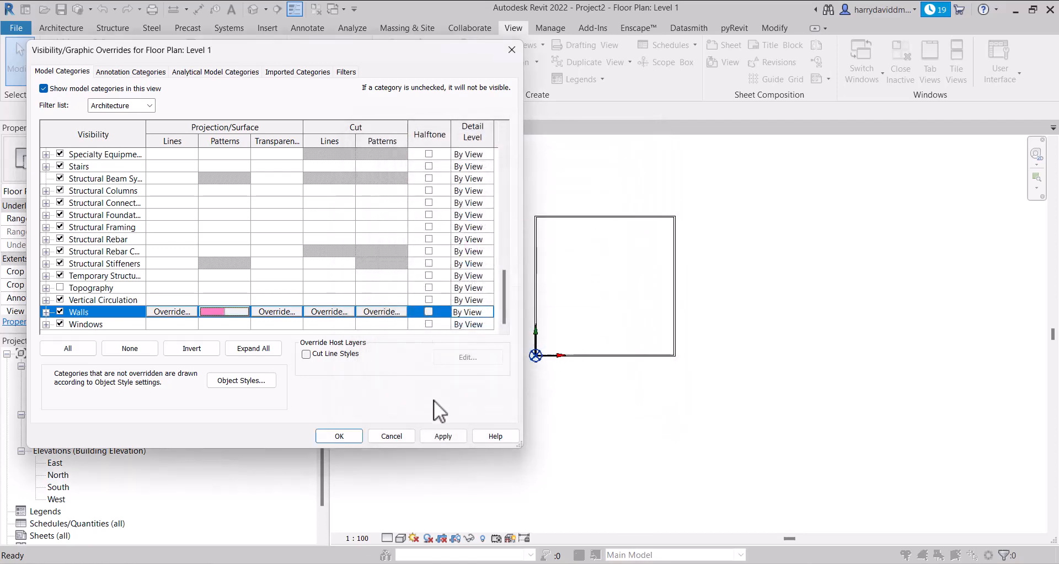
left_click(445, 435)
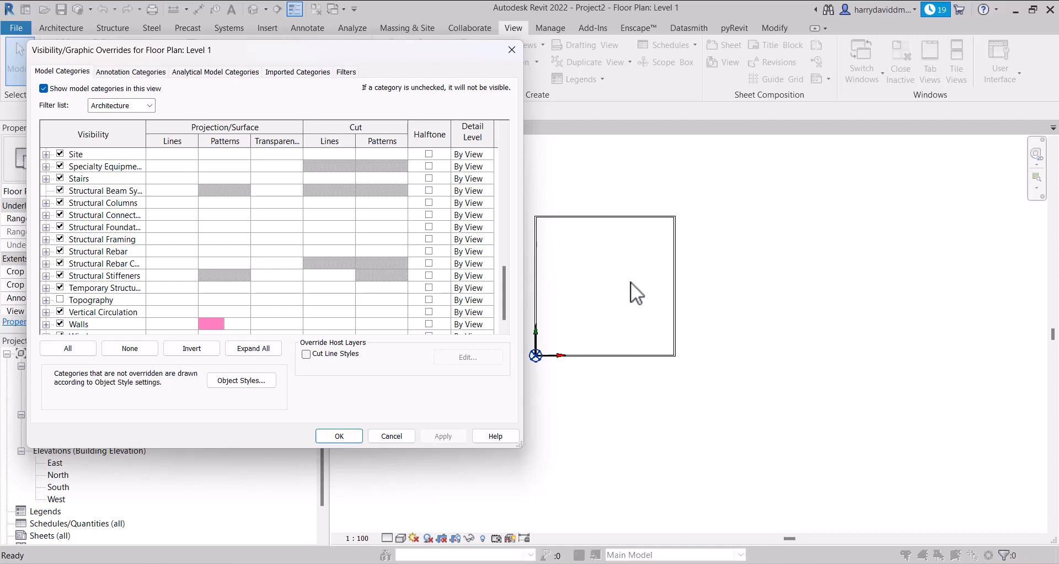
Override the Walls category's cut foreground pattern with a red solid fill and apply it
left_click(309, 320)
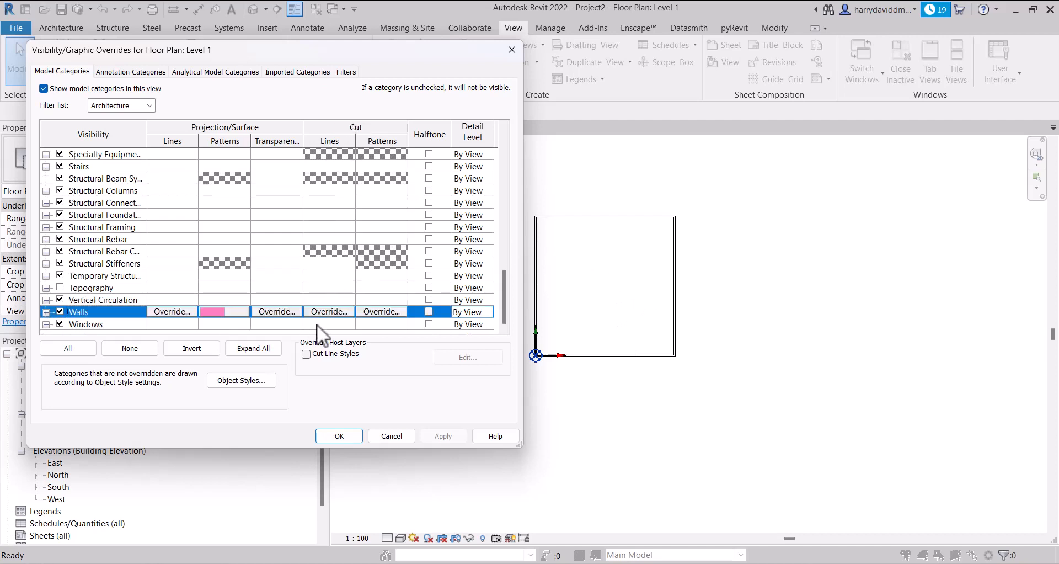
left_click(388, 312)
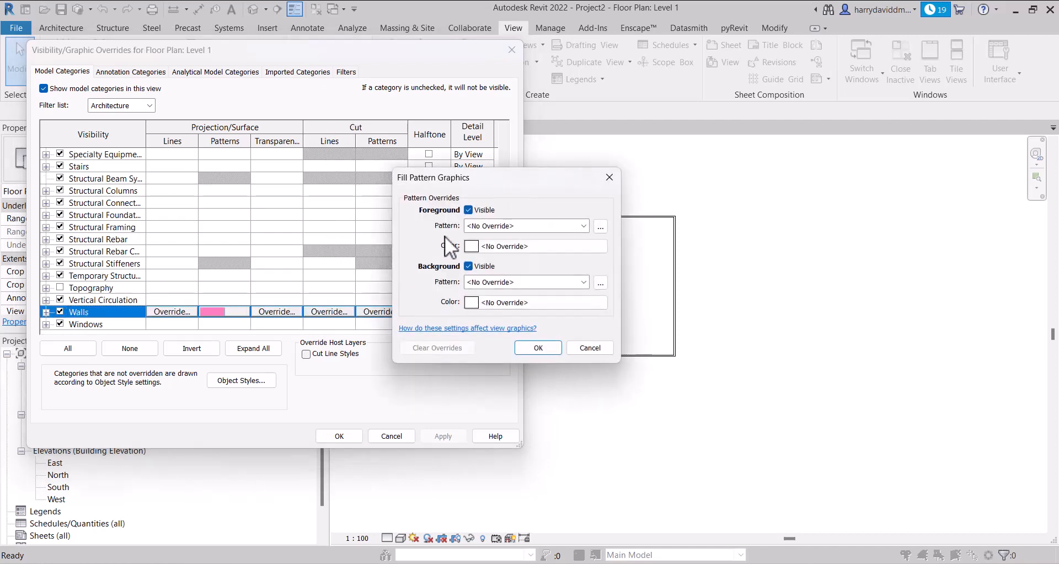
left_click(445, 236)
left_click(558, 387)
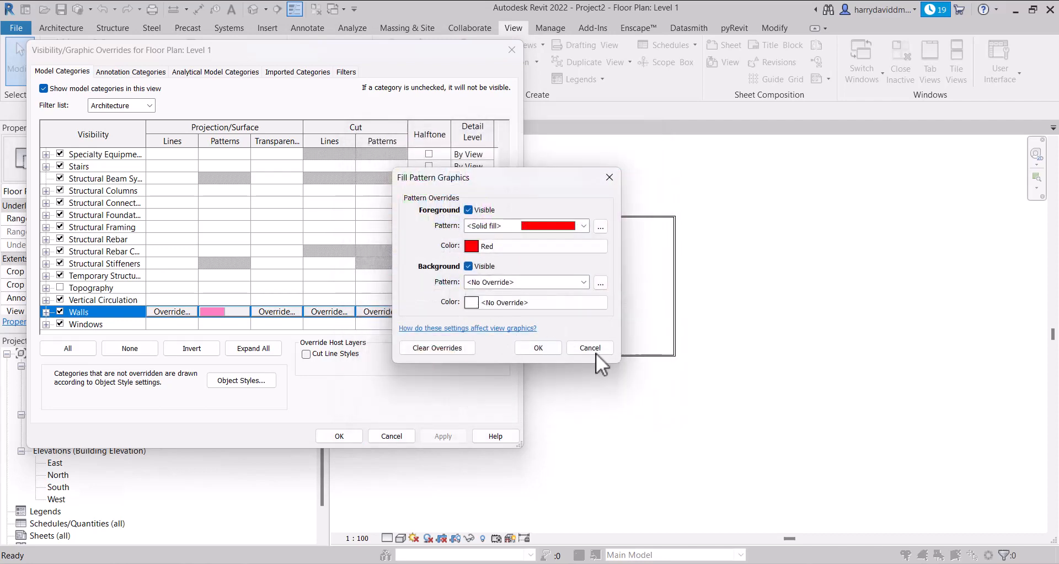
left_click(530, 349)
left_click(455, 435)
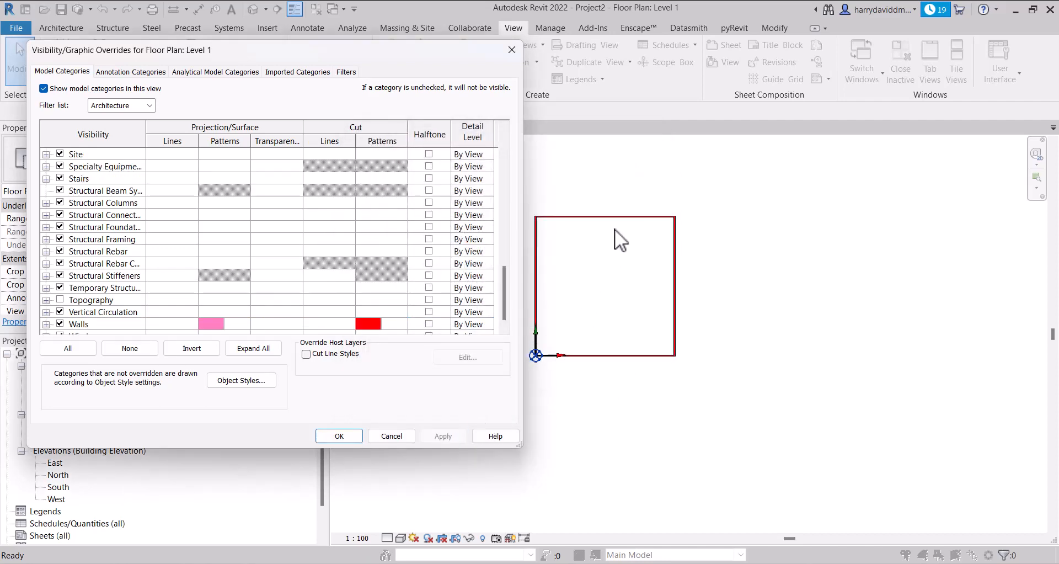
Clear the Walls category's surface and cut pattern overrides and apply the change
left_click(380, 323)
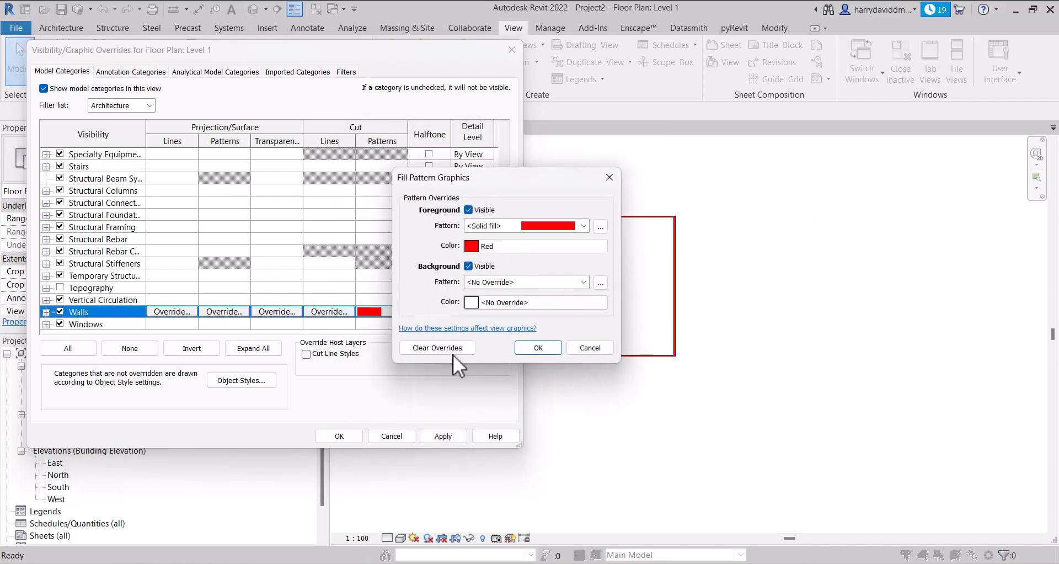
left_click(436, 345)
left_click(535, 344)
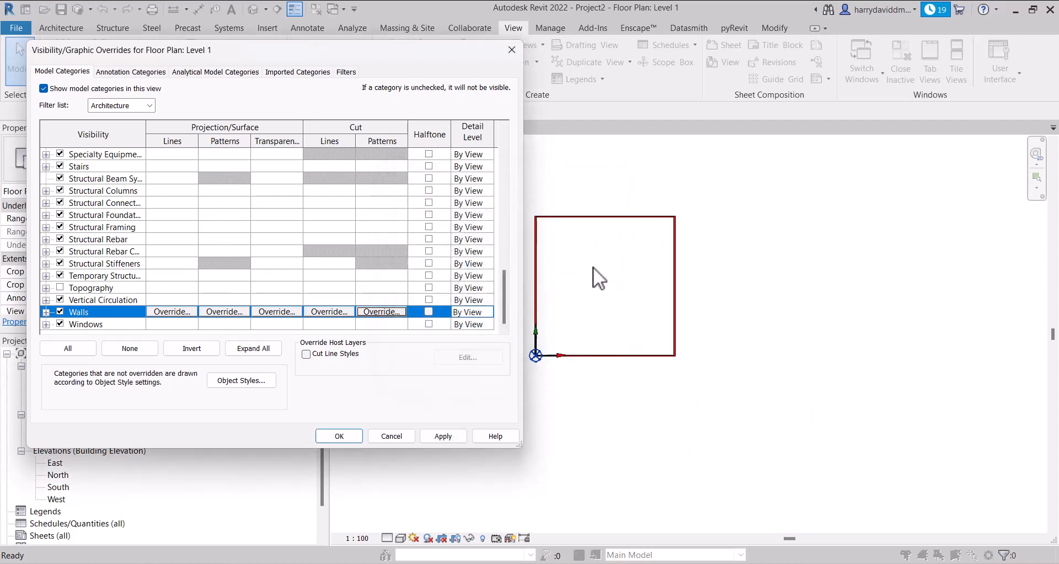
left_click(451, 434)
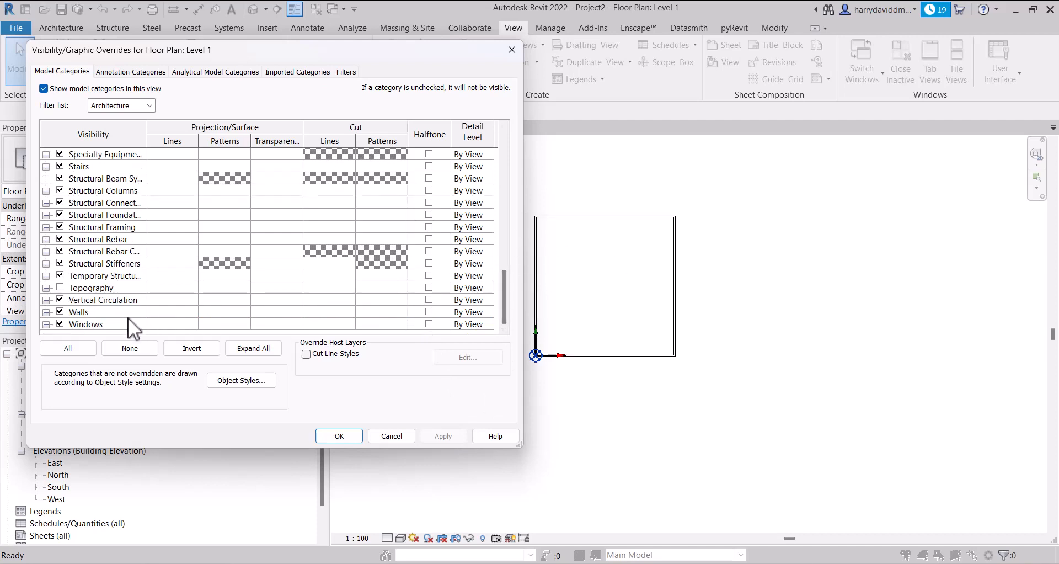
Turn on Halftone for the Walls category, set its detail level to Fine, and apply the overrides
left_click(428, 312)
left_click(445, 436)
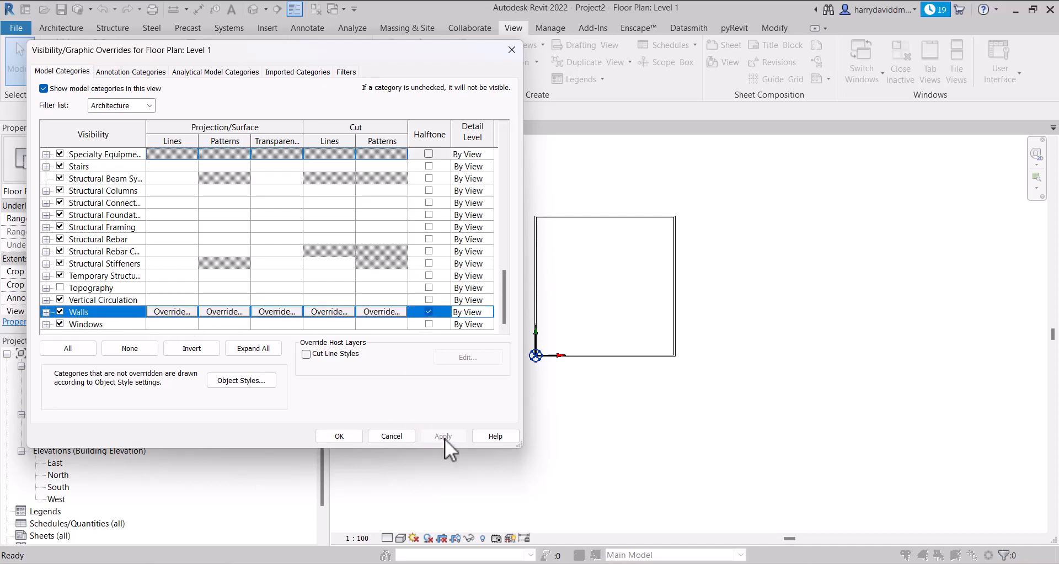
left_click(470, 311)
left_click(485, 311)
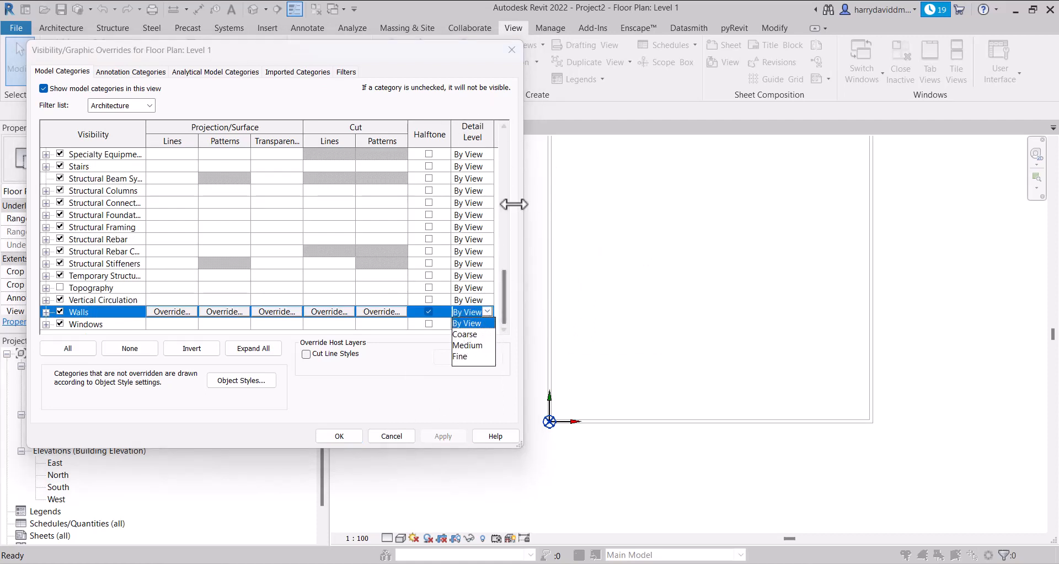
left_click(465, 356)
left_click(450, 432)
left_click(488, 311)
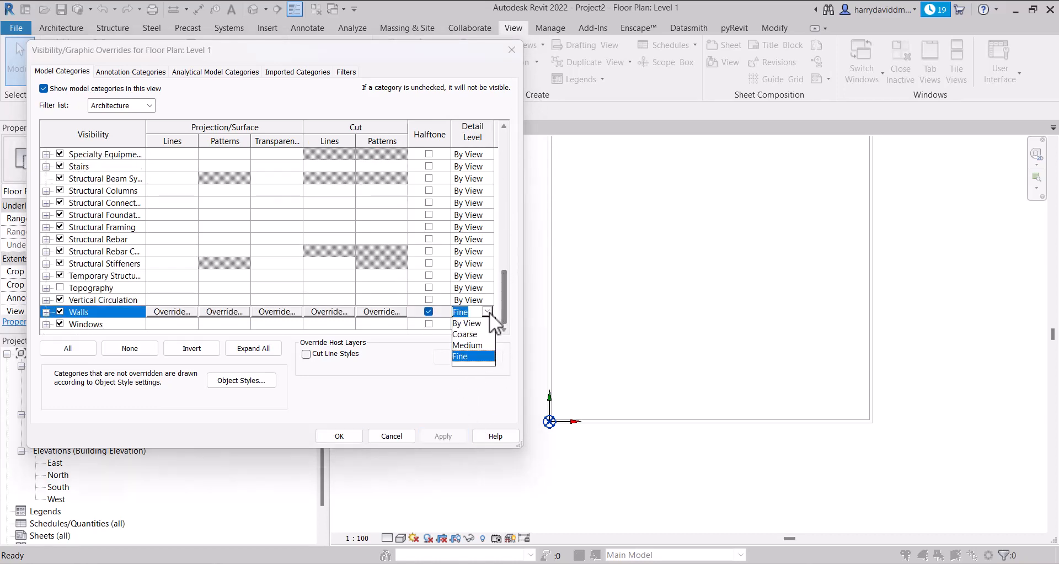
left_click(489, 313)
key("Return")
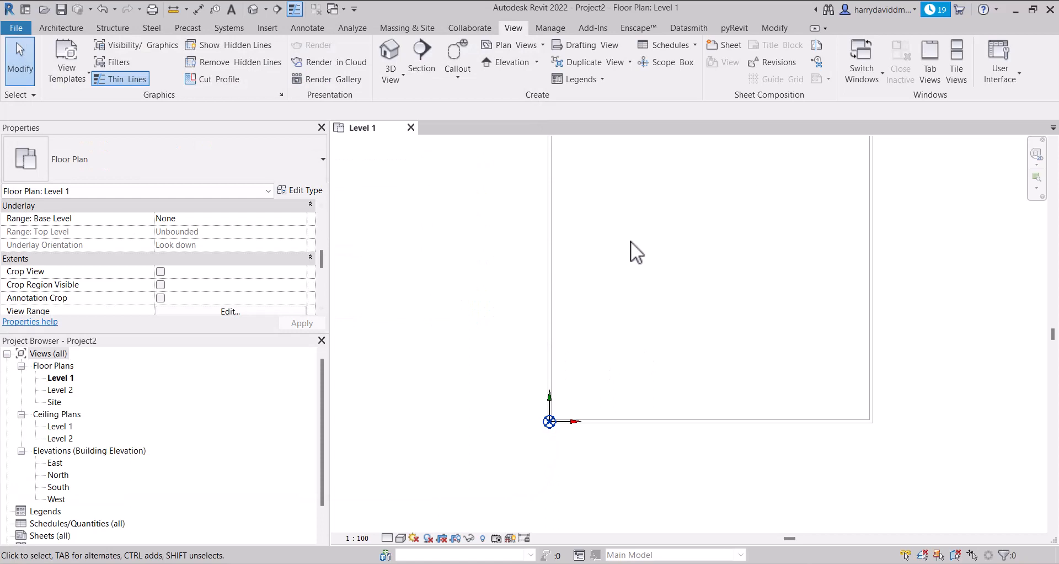
Set the detail level of the Level 1 floor plan view to Coarse
left_click(401, 538)
left_click(387, 537)
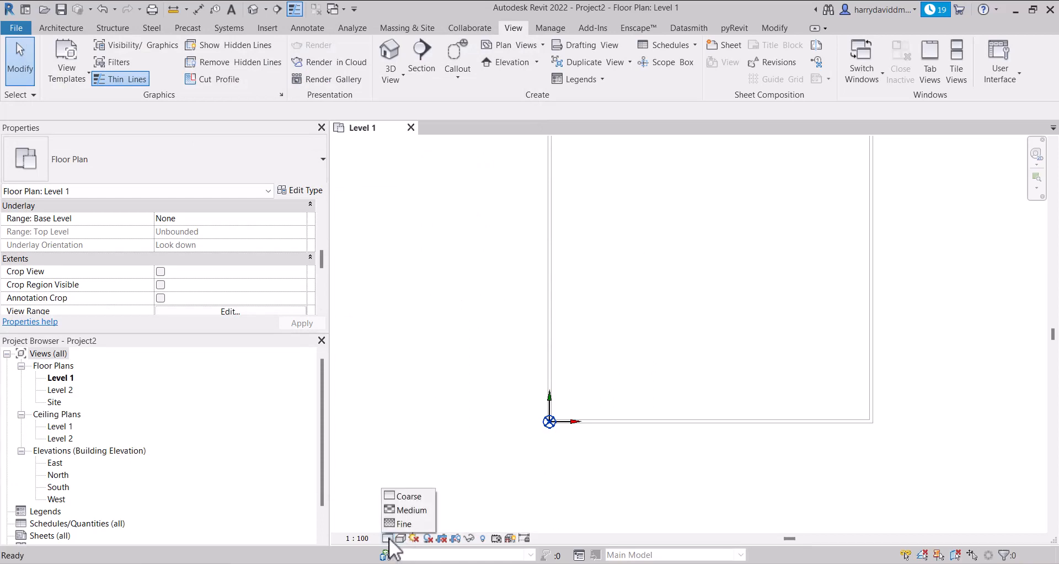
left_click(419, 497)
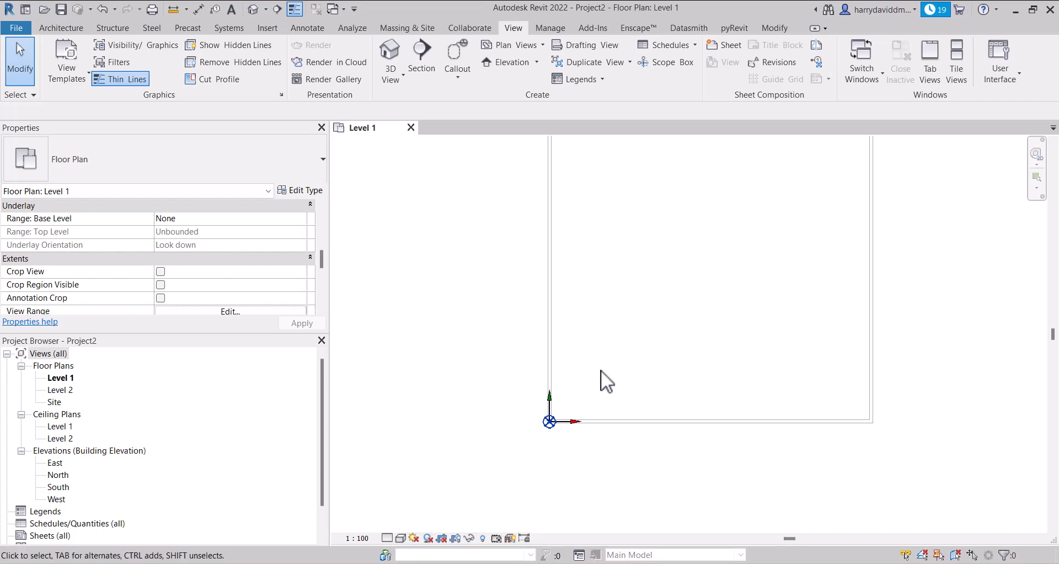
scroll(600, 369, "down", 2)
left_click(387, 538)
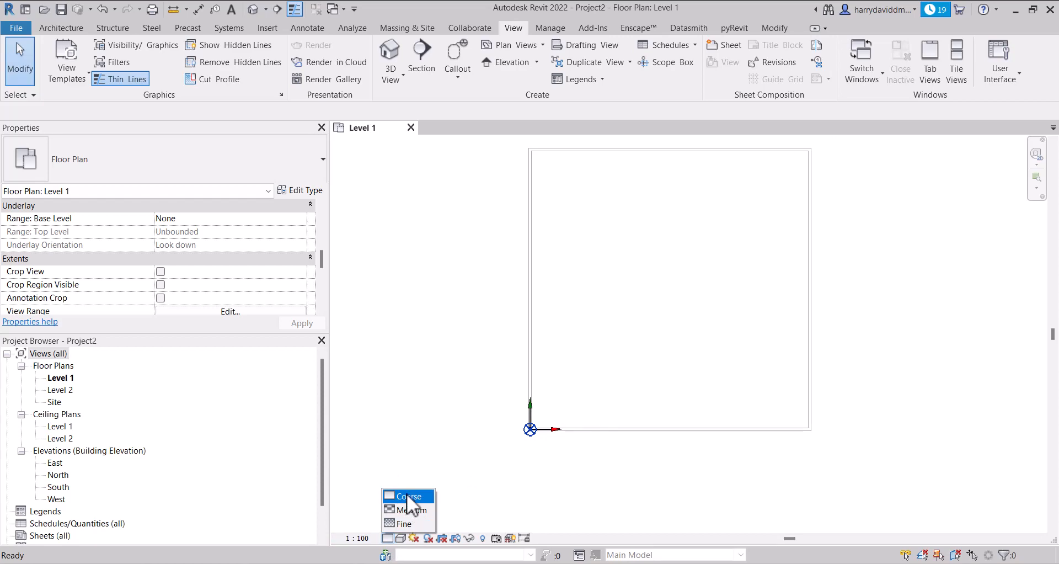
left_click(407, 496)
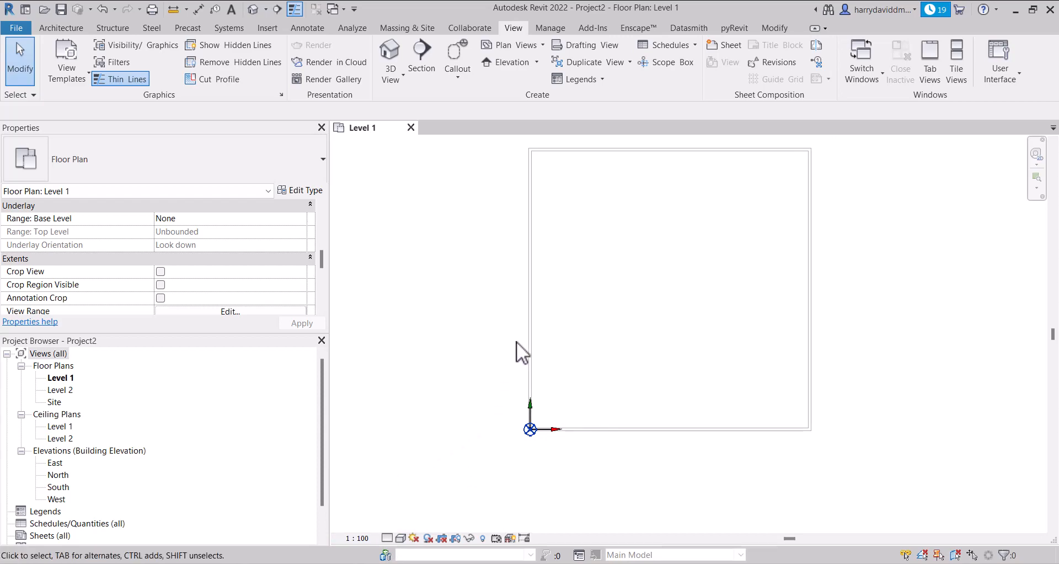
Reopen the Level 1 visibility overrides and check the detail level assigned to the Walls category
key("v")
key("v")
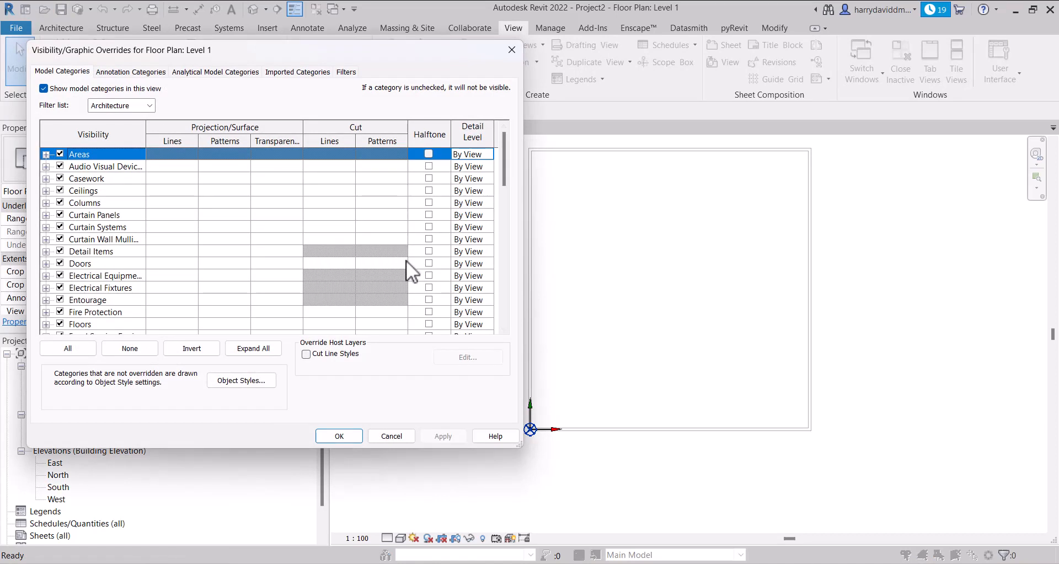
scroll(386, 261, "down", 2)
key("w")
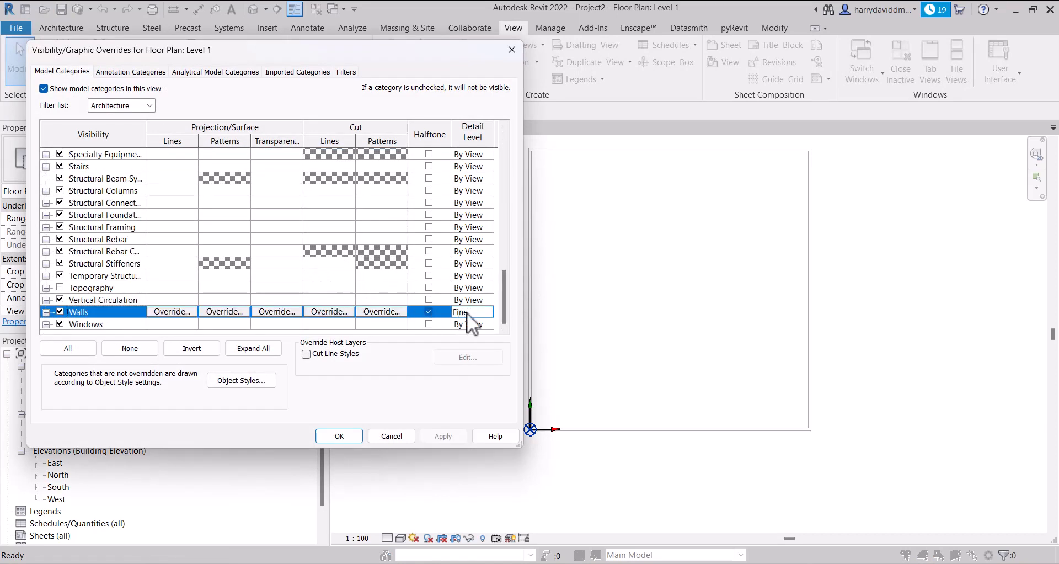
left_click(485, 312)
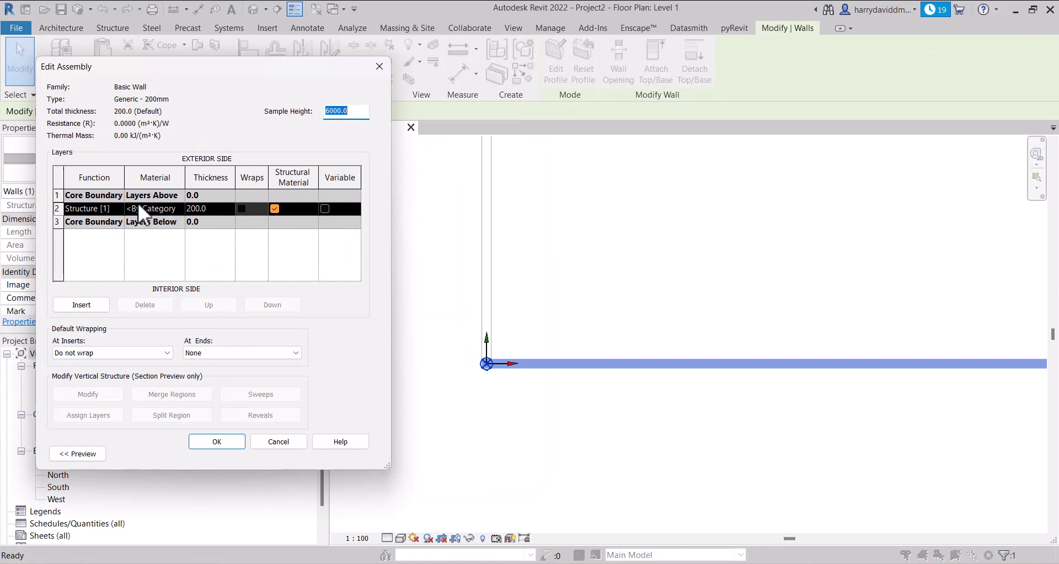
Assign Concrete, Cast In Situ as the structure layer material of the Generic - 200mm wall type and apply the change
left_click(149, 208)
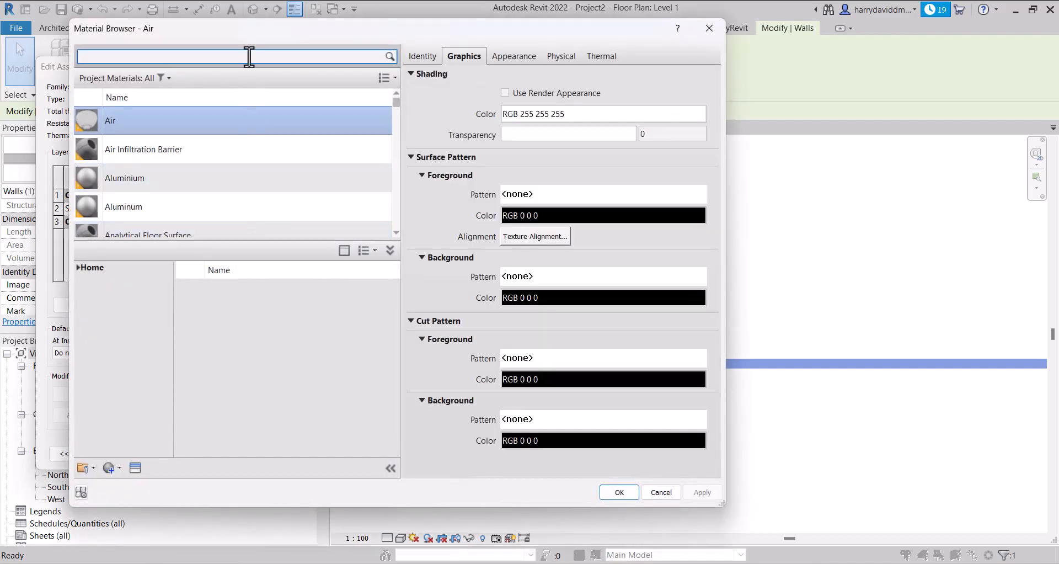
type("conc")
left_click(231, 194)
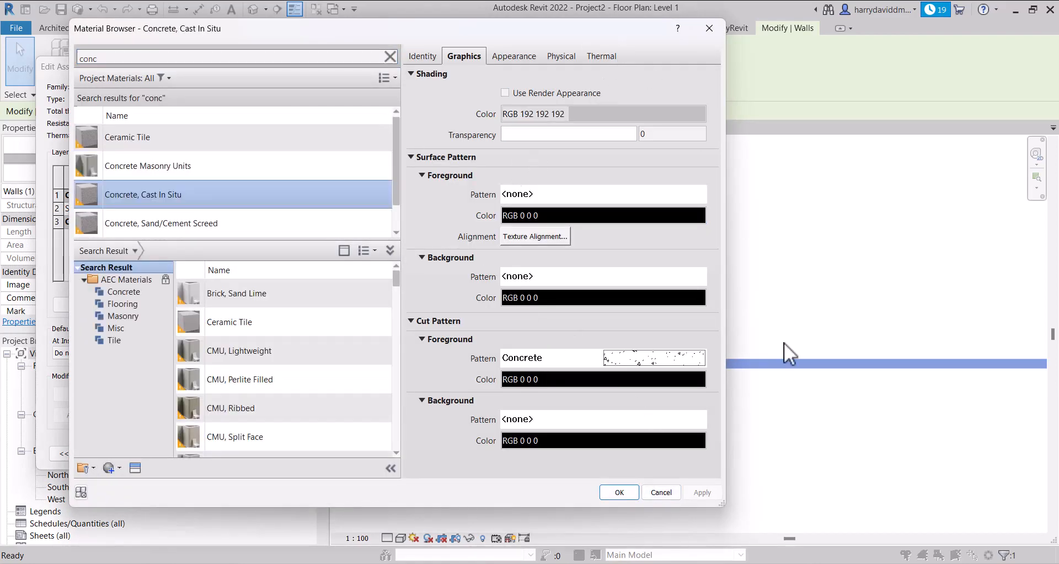
left_click(619, 491)
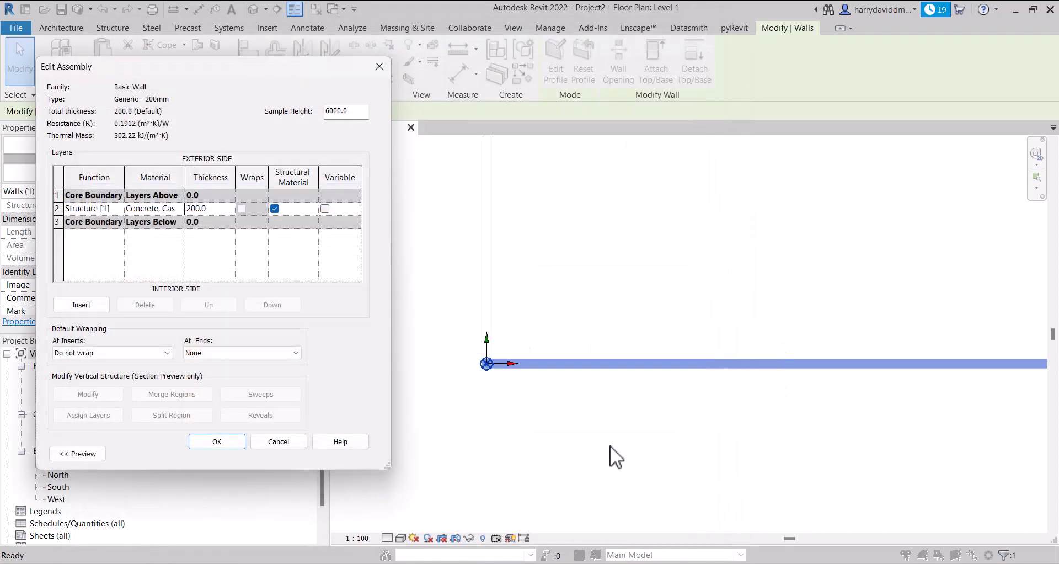
left_click(223, 442)
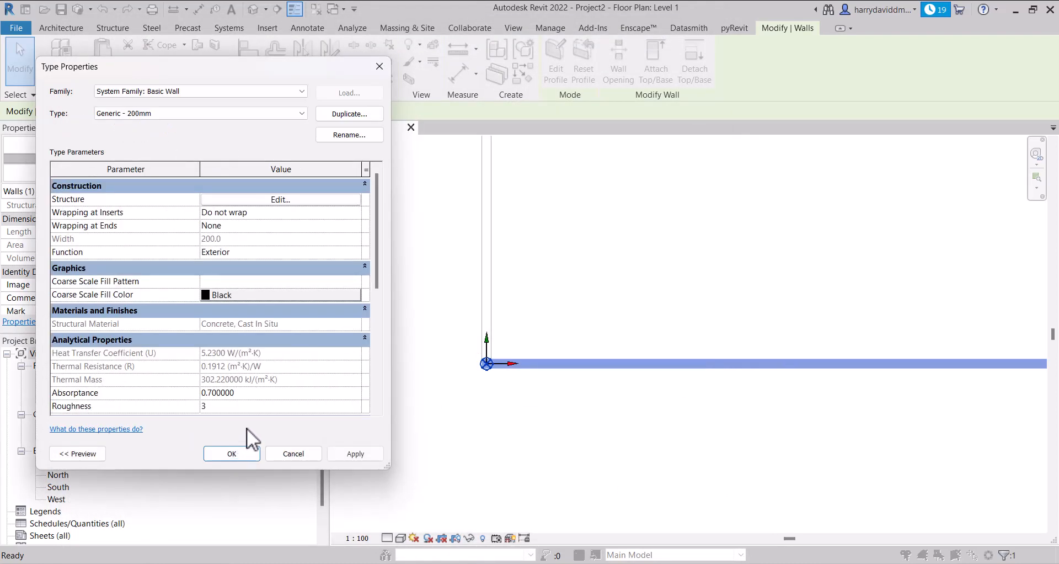
left_click(355, 453)
left_click(286, 451)
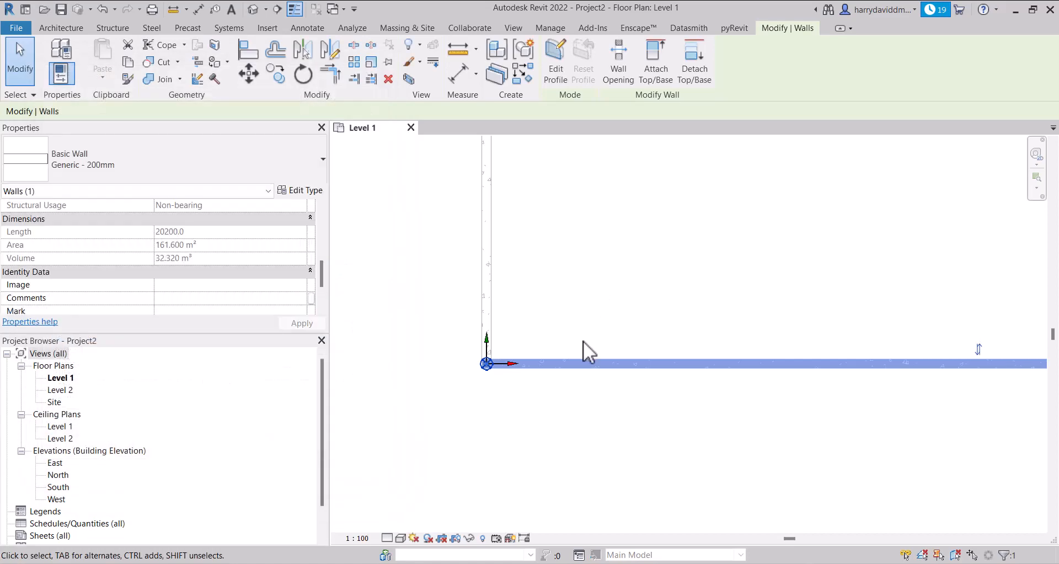
Check the concrete walls in plan and set the Walls category's detail level override to Coarse, applying it to Level 1
scroll(574, 334, "up", 3)
left_click(573, 334)
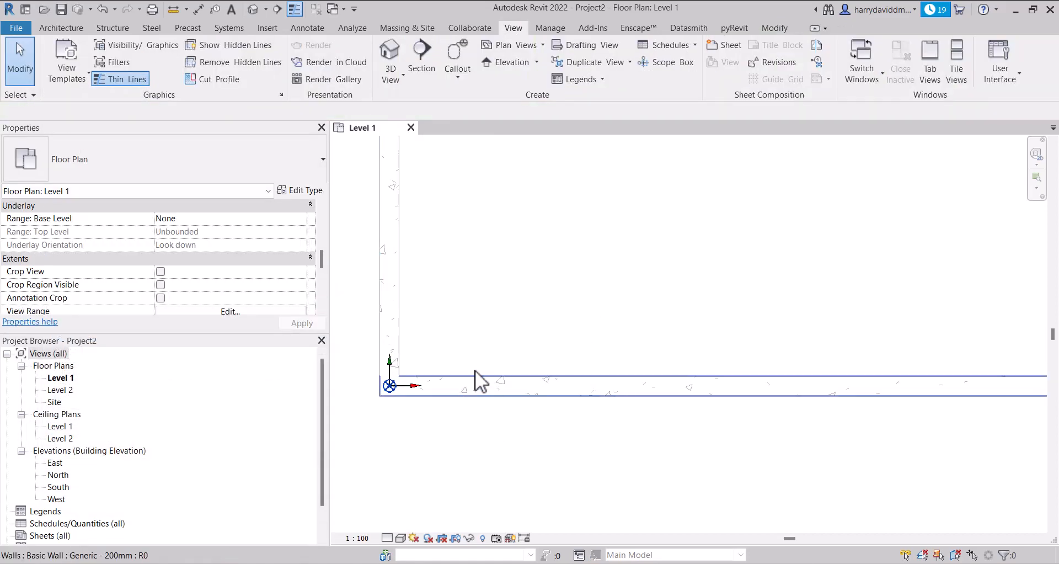
middle_click_drag(475, 369, 681, 354)
left_click(387, 537)
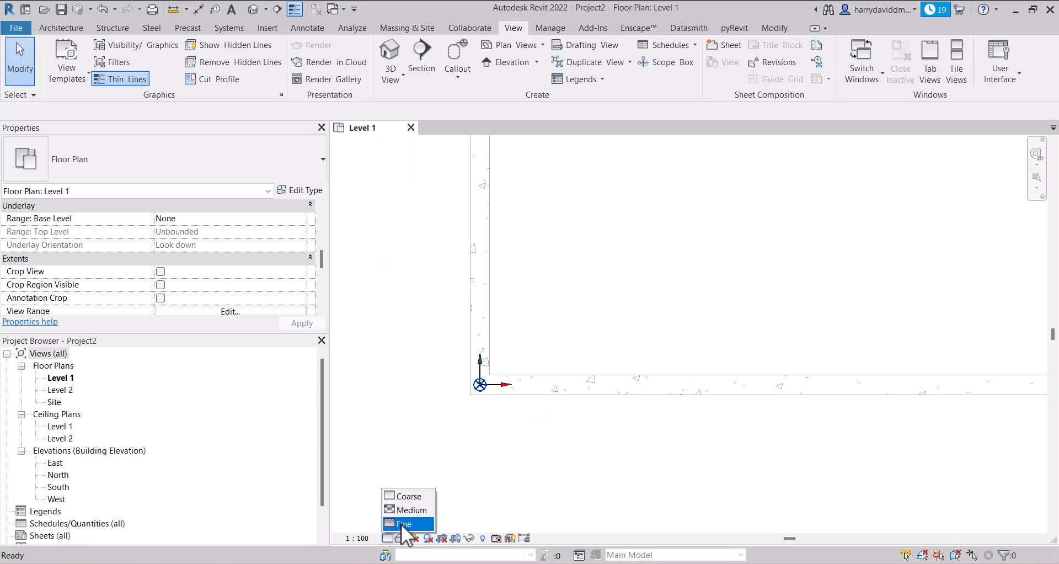
key("v")
key("v")
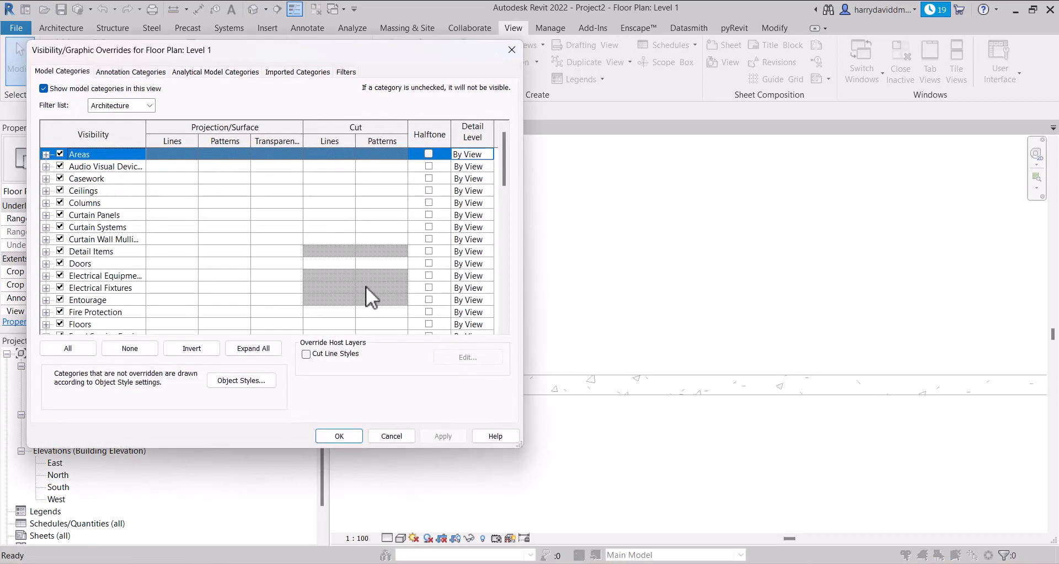
key("w")
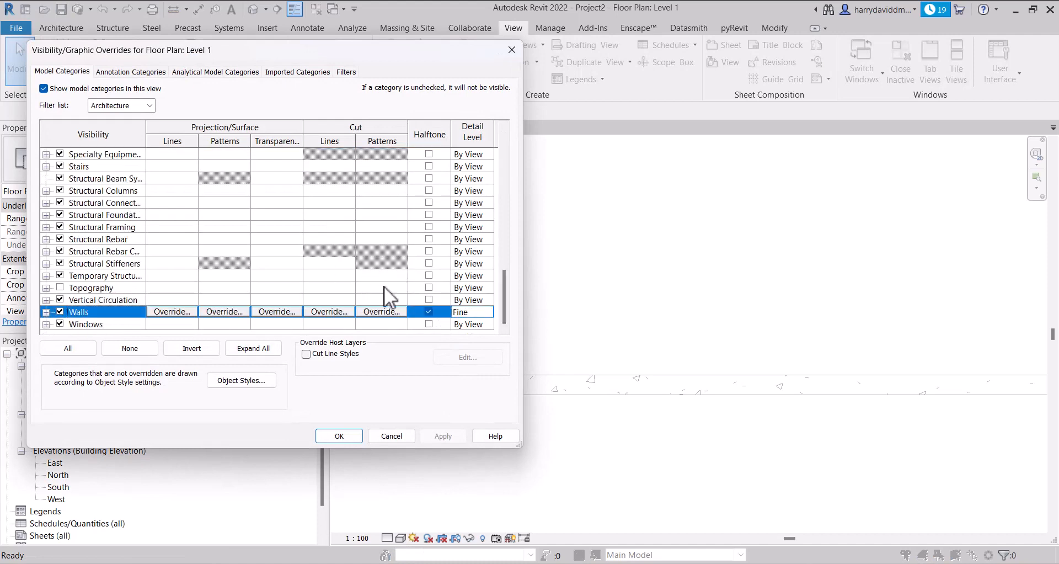
left_click(484, 311)
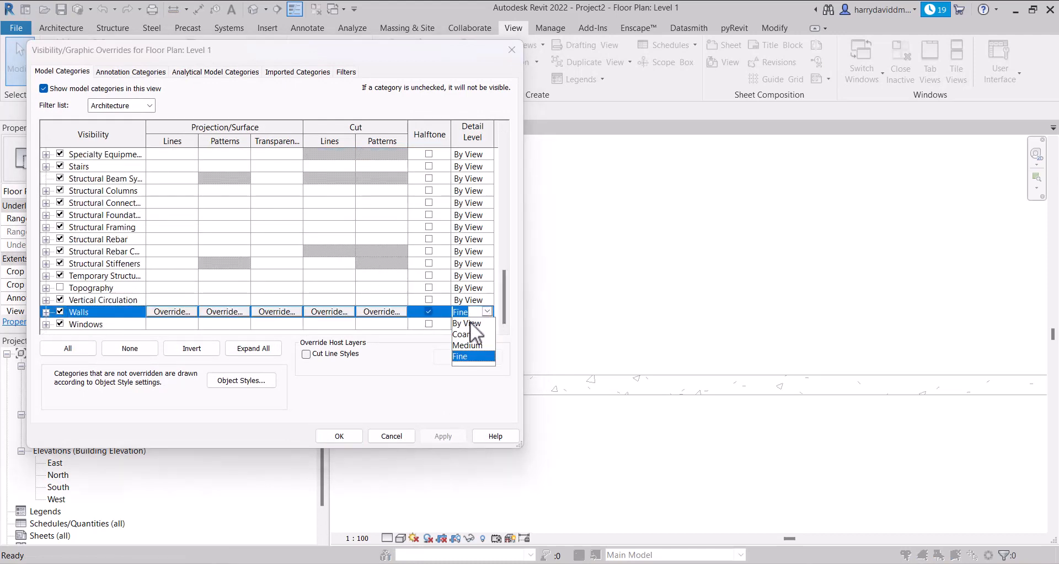
left_click(465, 334)
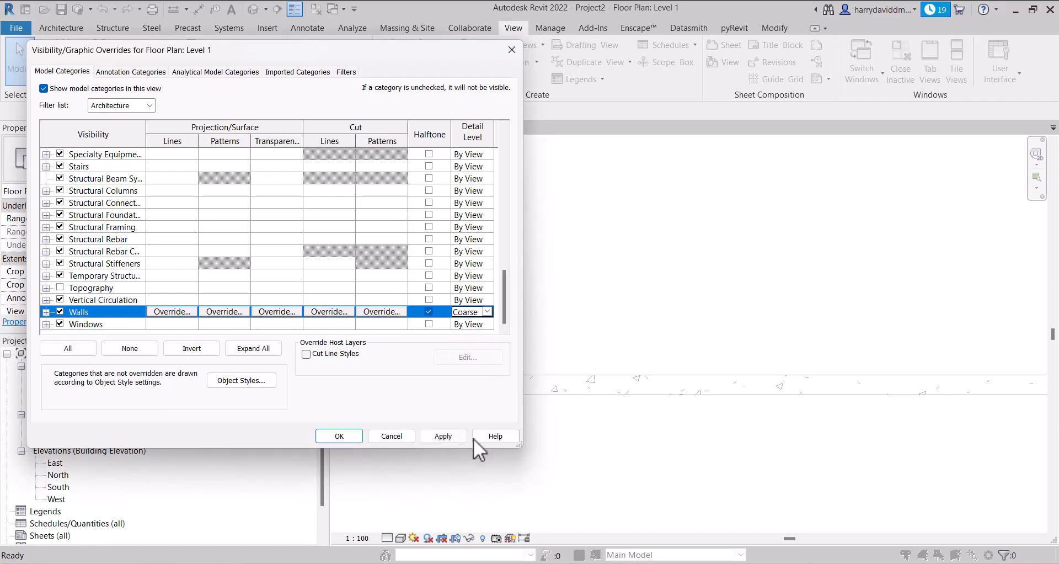
left_click(443, 434)
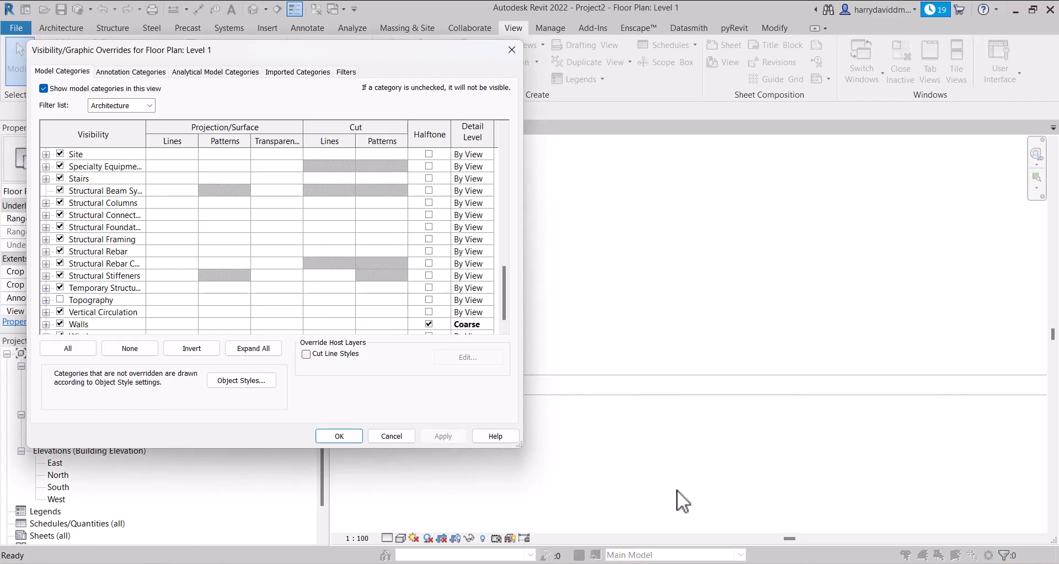
Set the Walls category's detail level to By View and apply the visibility overrides
left_click(492, 320)
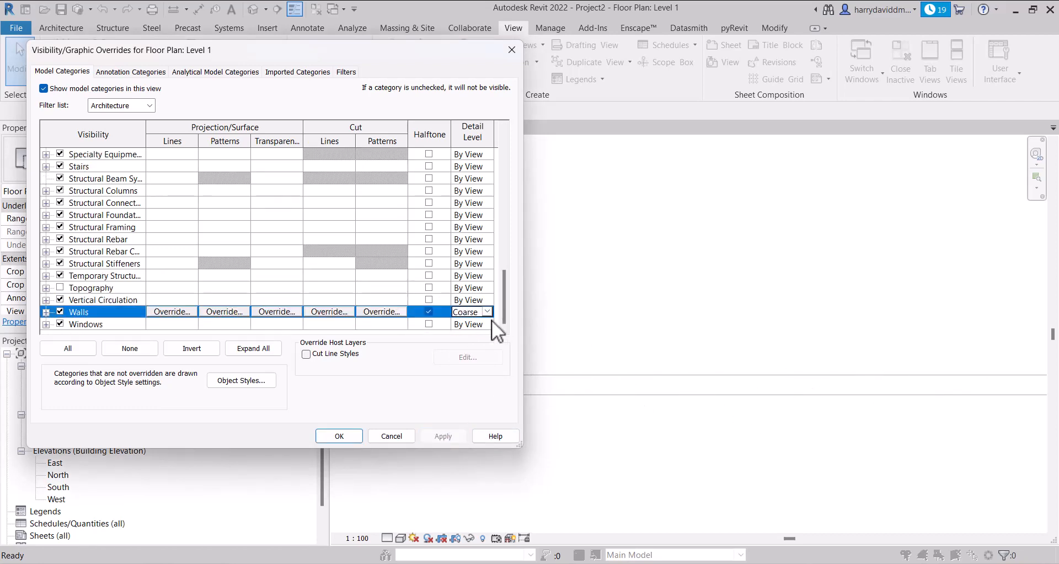
left_click(486, 311)
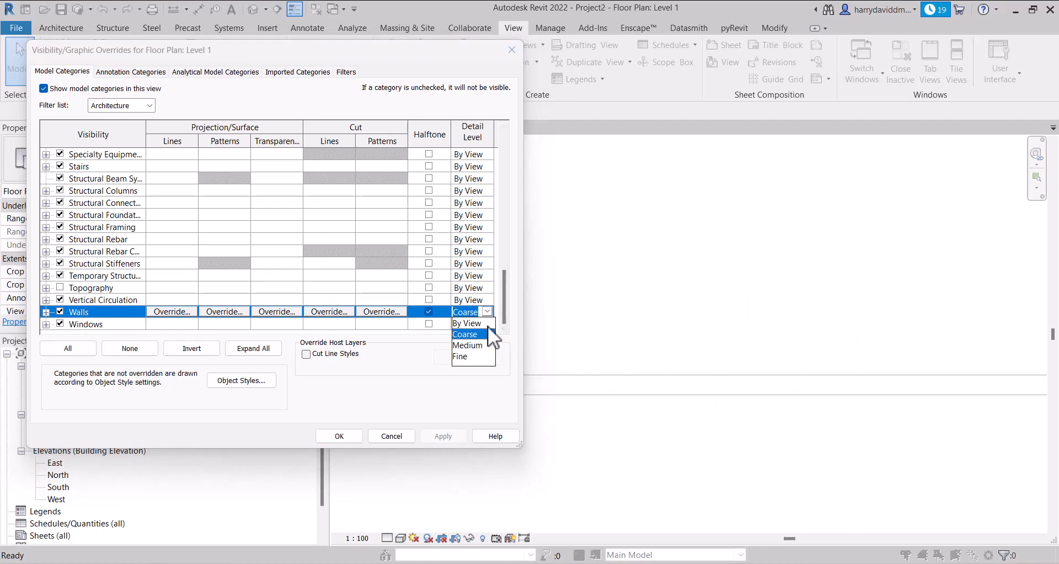
left_click(474, 323)
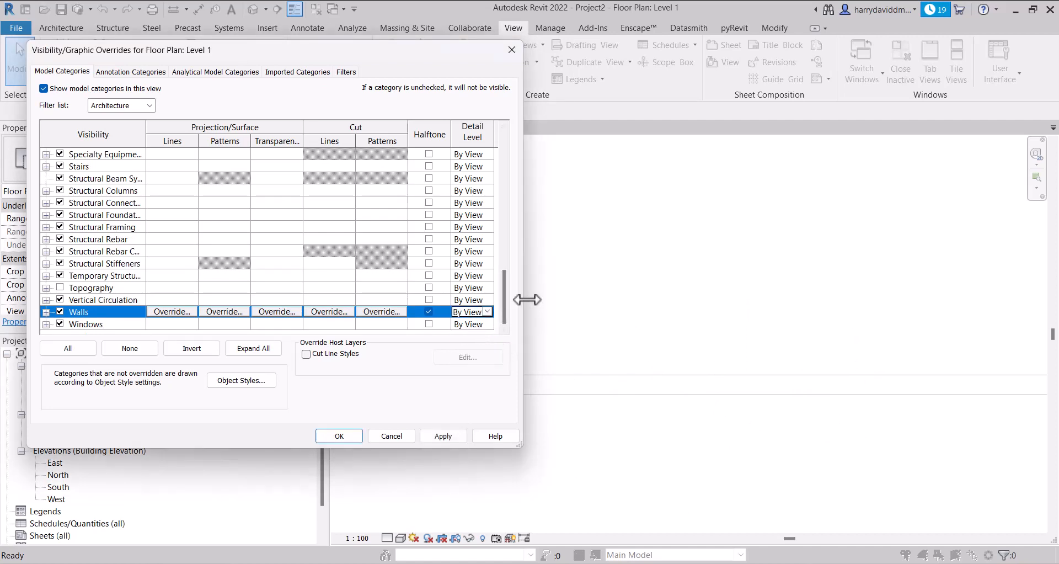
left_click(425, 434)
left_click(343, 435)
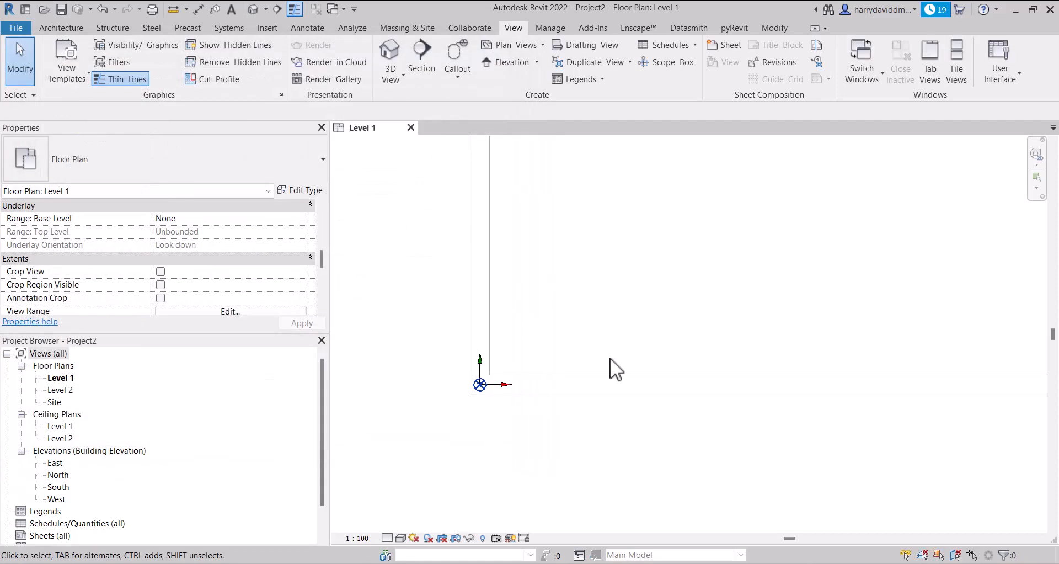
left_click(398, 538)
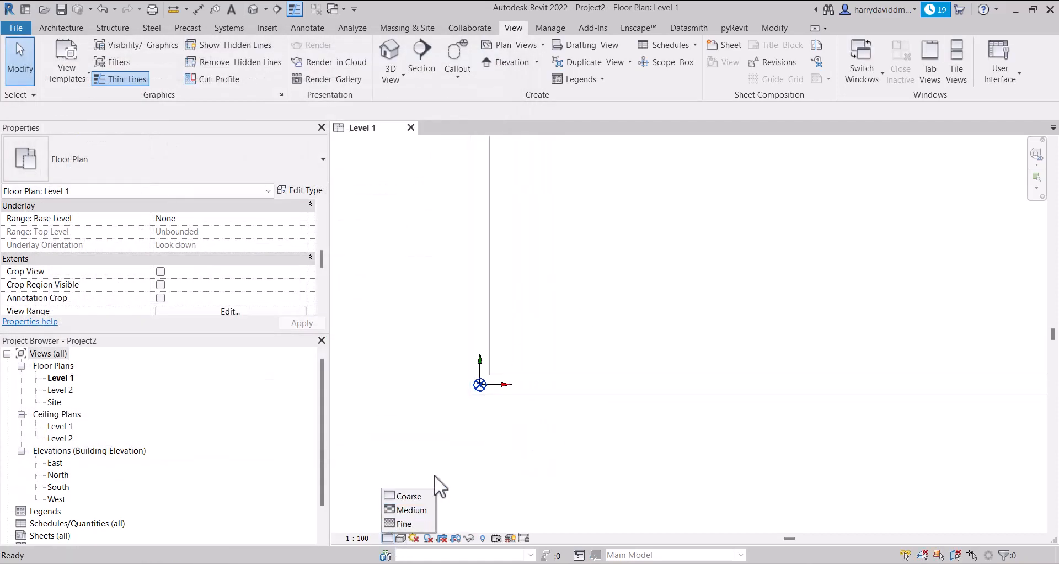
scroll(525, 376, "down", 2)
scroll(452, 400, "down", 3)
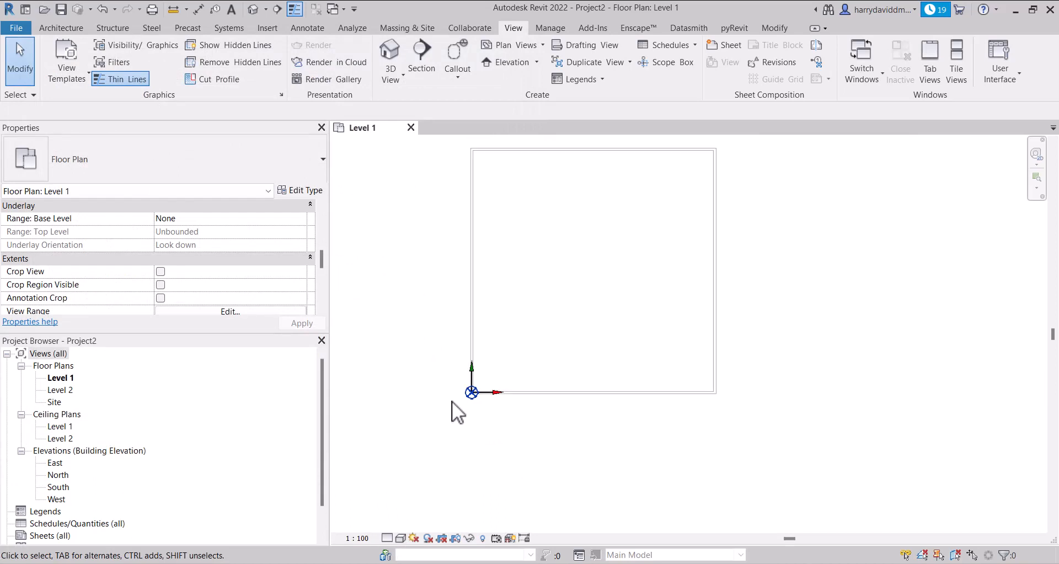
scroll(524, 354, "down", 1)
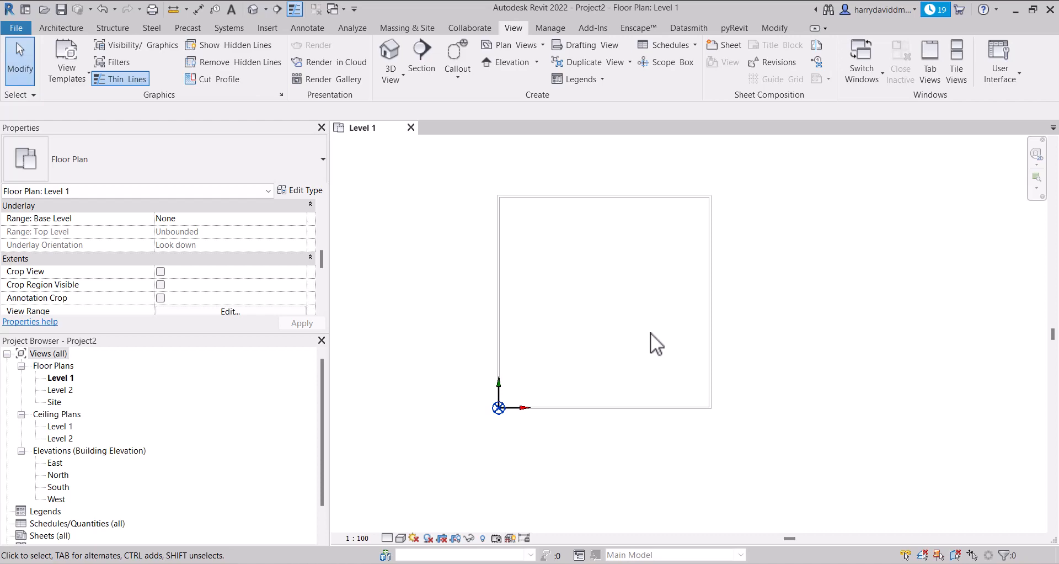
Reopen the Level 1 visibility overrides and review the filter settings for the view
key("v")
key("g")
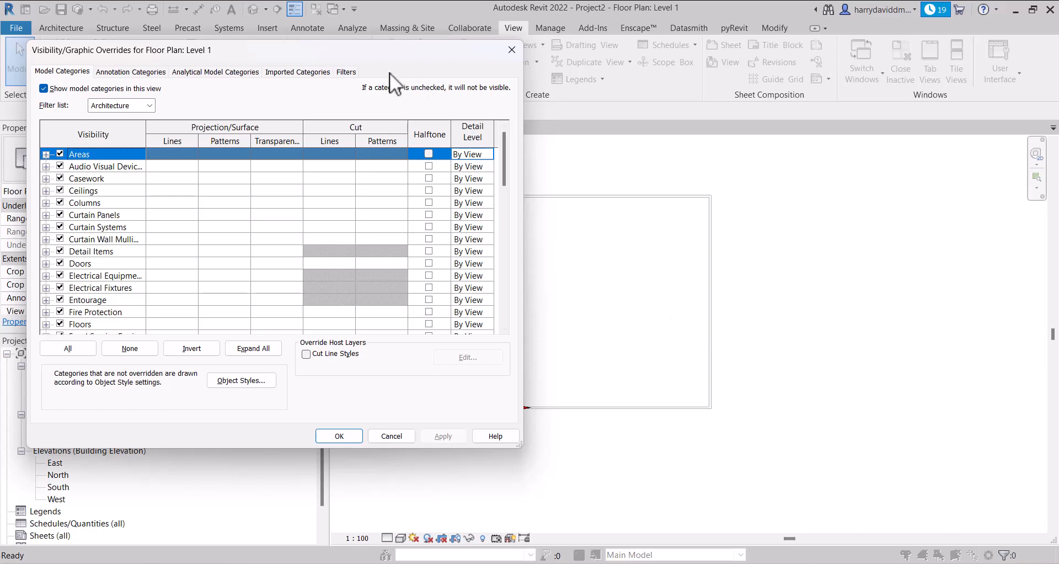
left_click_drag(286, 52, 524, 72)
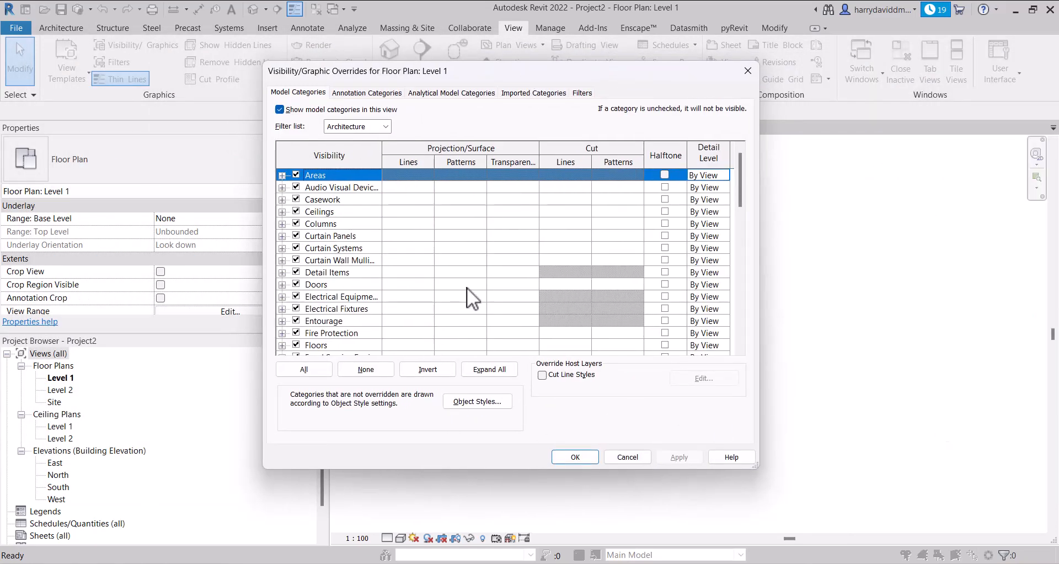
left_click(534, 92)
left_click(588, 94)
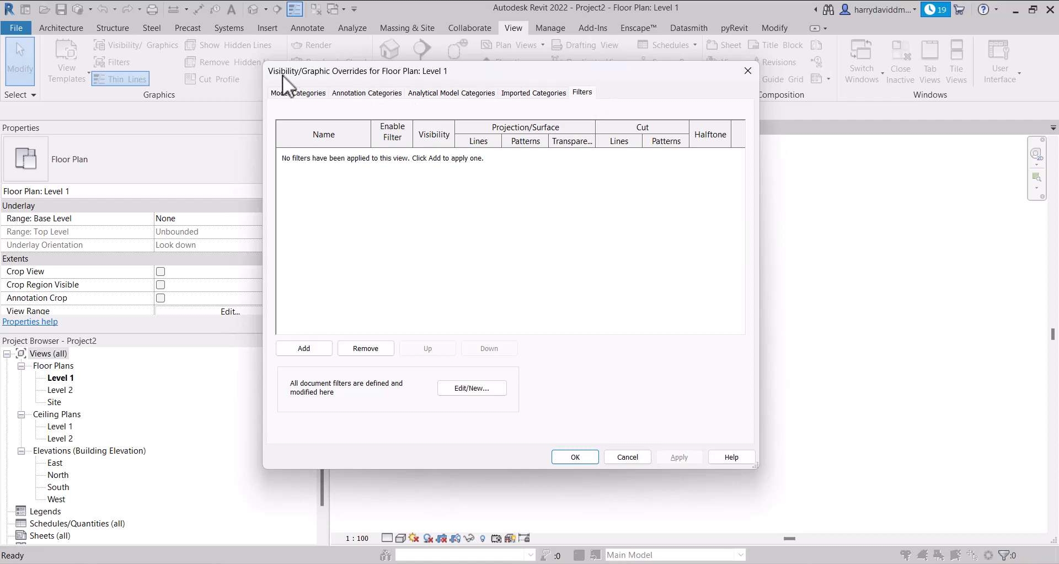
left_click_drag(436, 70, 177, 57)
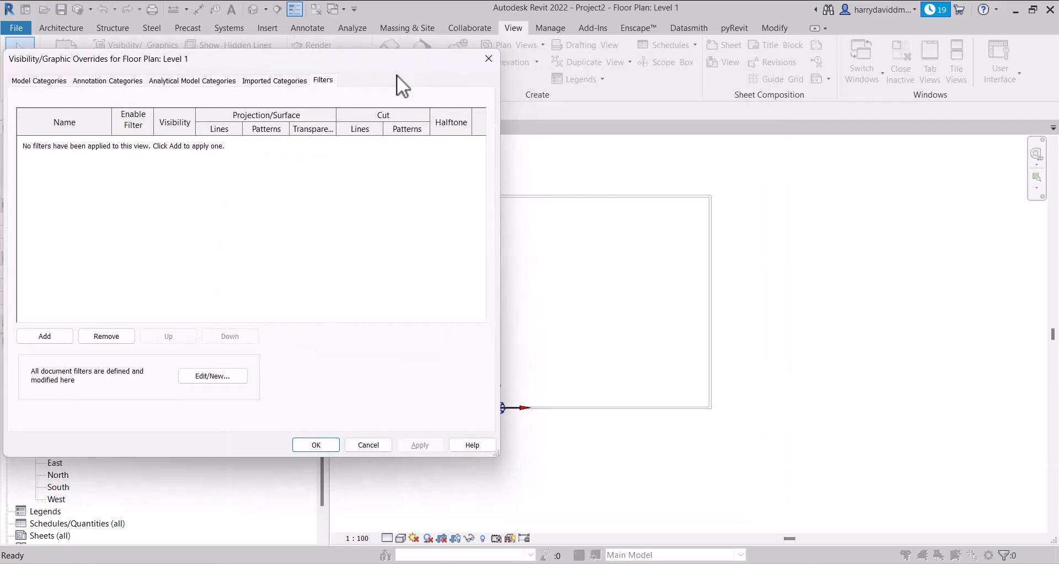
left_click_drag(394, 61, 684, 71)
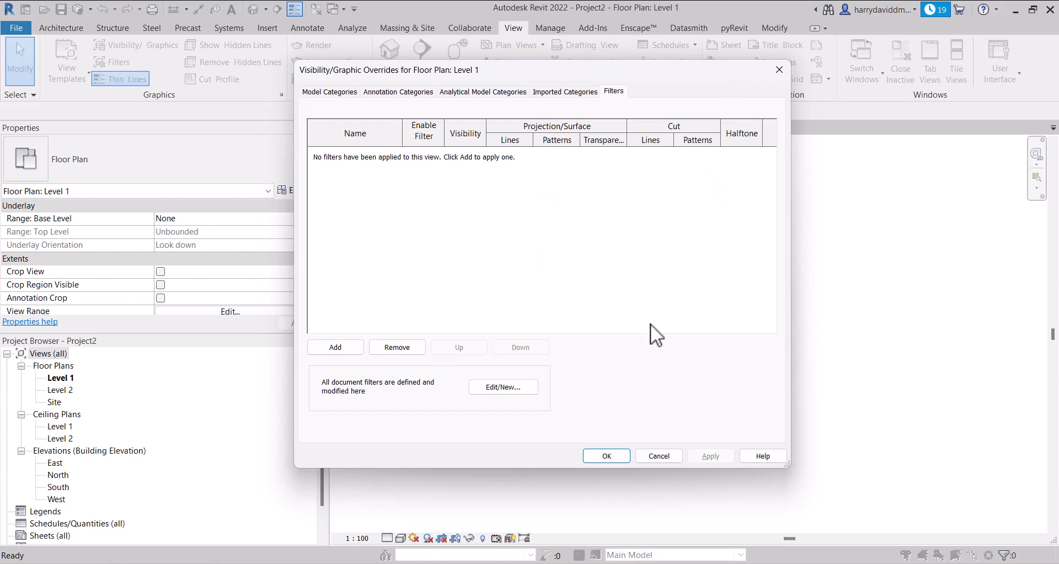
key("Return")
Start placing walls and duplicate the Generic - 200mm wall type as Generic - 100mm
left_click(546, 187)
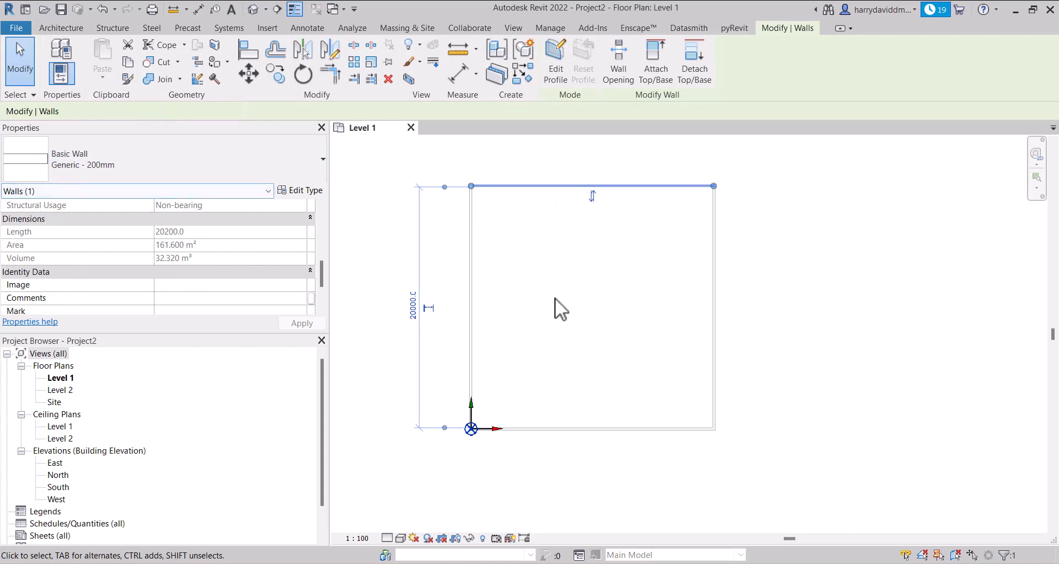
left_click(599, 315)
key("w")
key("a")
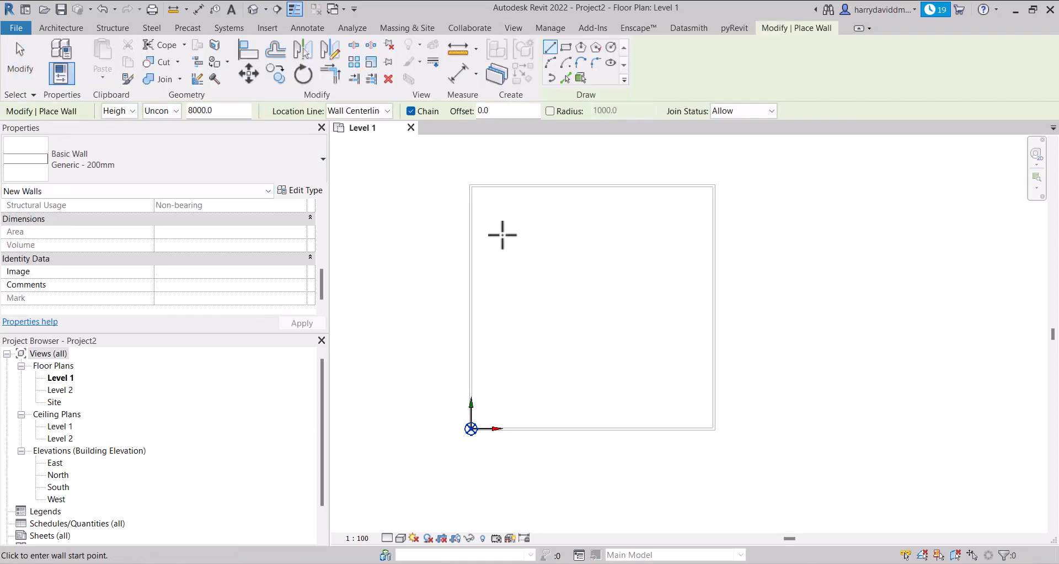
left_click(186, 164)
scroll(135, 324, "up", 3)
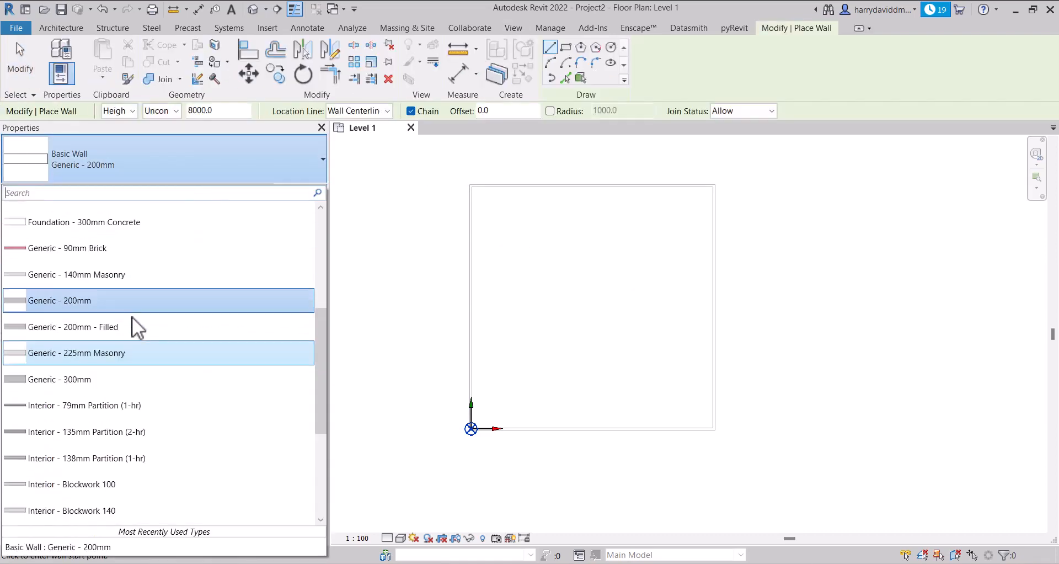
scroll(89, 406, "down", 3)
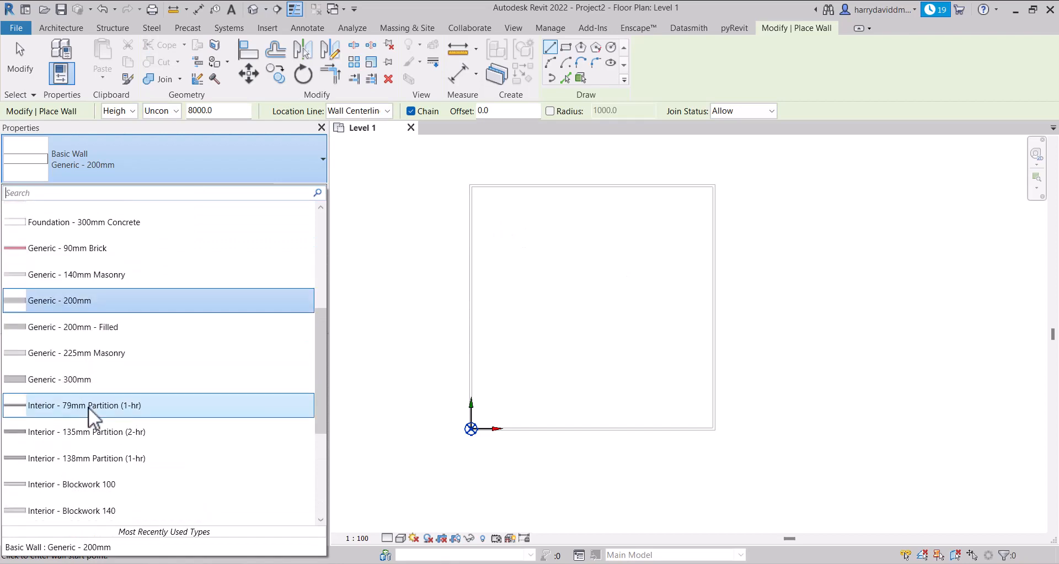
scroll(88, 404, "up", 4)
scroll(91, 363, "down", 3)
left_click(230, 124)
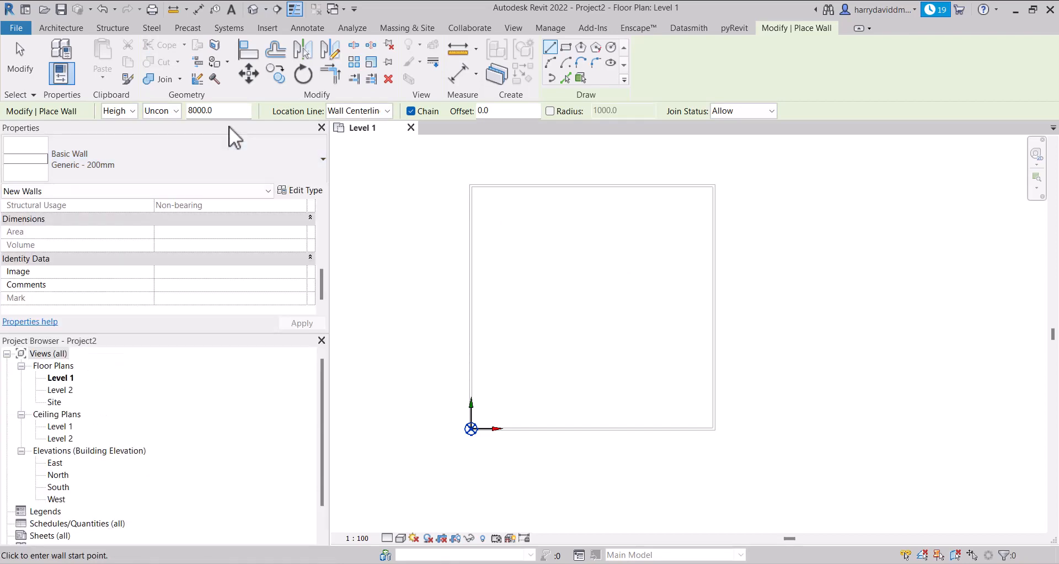
left_click(306, 188)
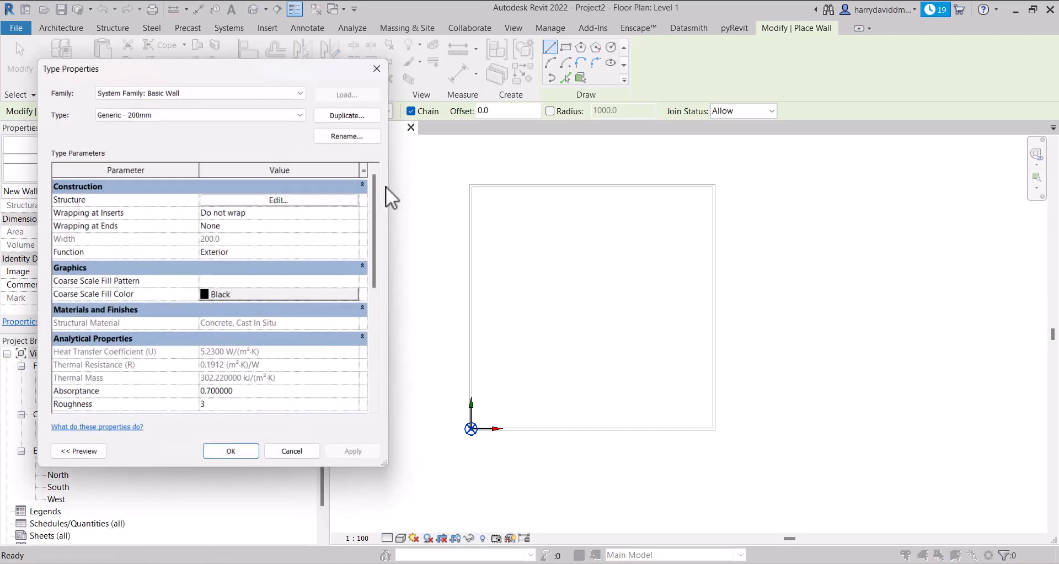
left_click(347, 115)
left_click_drag(681, 210, 653, 210)
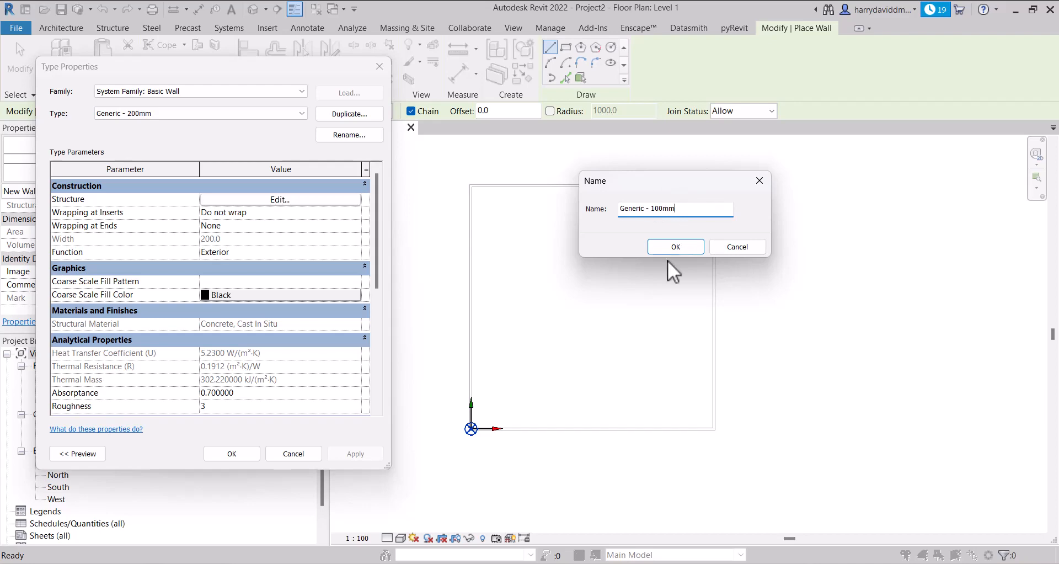
left_click(679, 245)
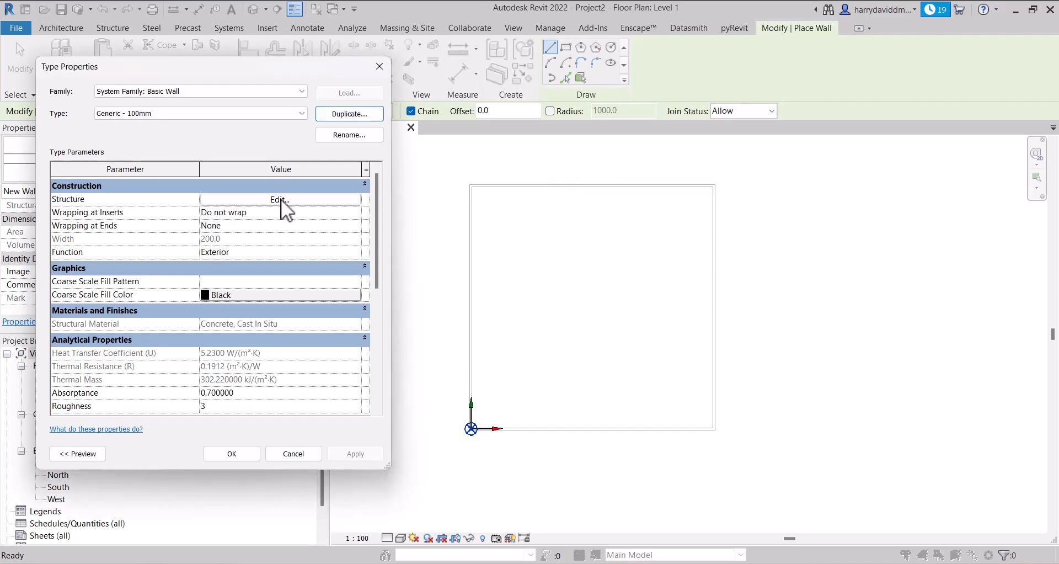
left_click(246, 451)
scroll(575, 268, "up", 1)
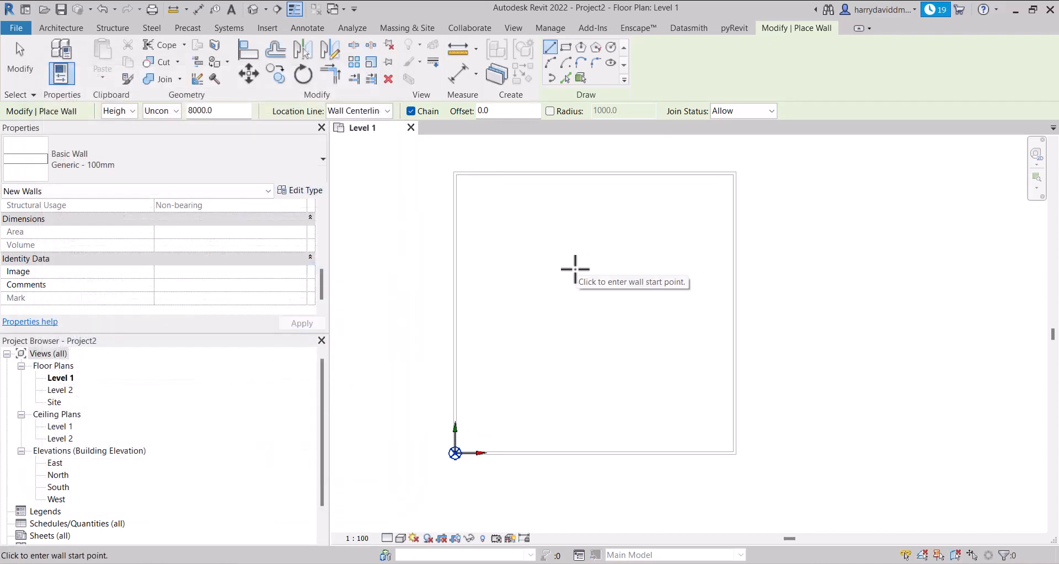
left_click(566, 47)
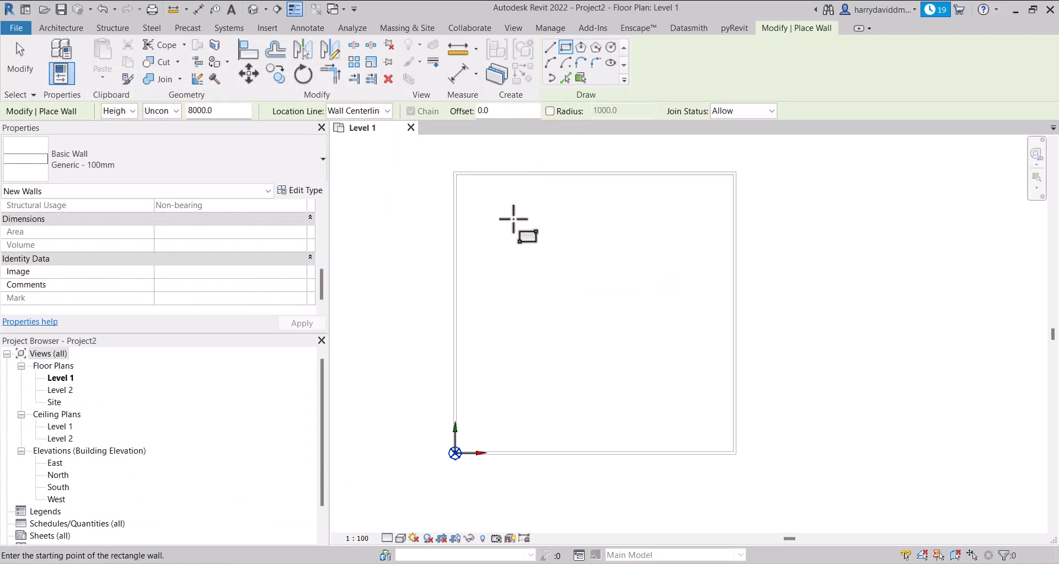
scroll(543, 230, "down", 2)
scroll(527, 224, "up", 1)
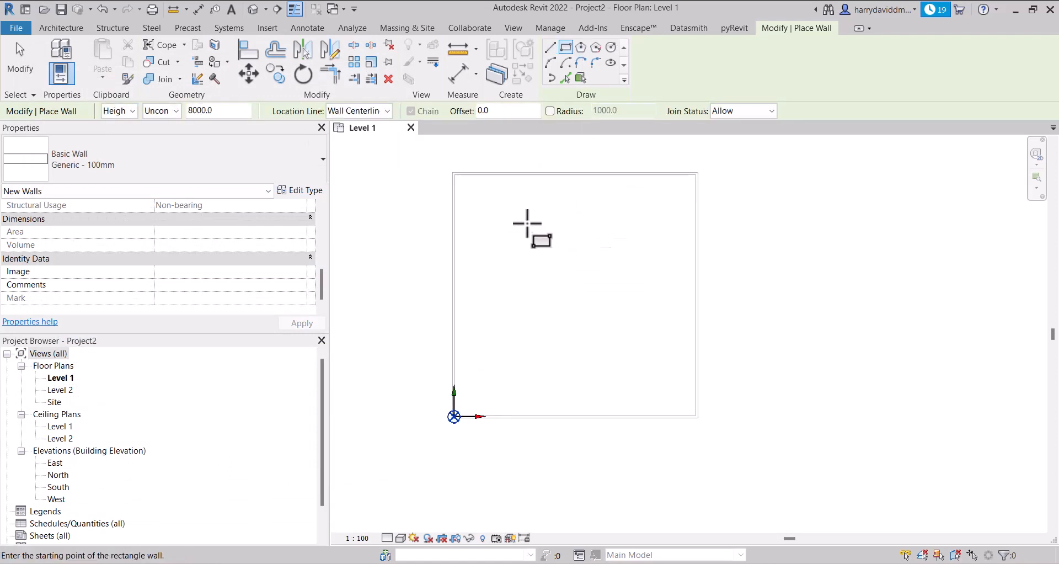
scroll(528, 224, "up", 1)
left_click(443, 276)
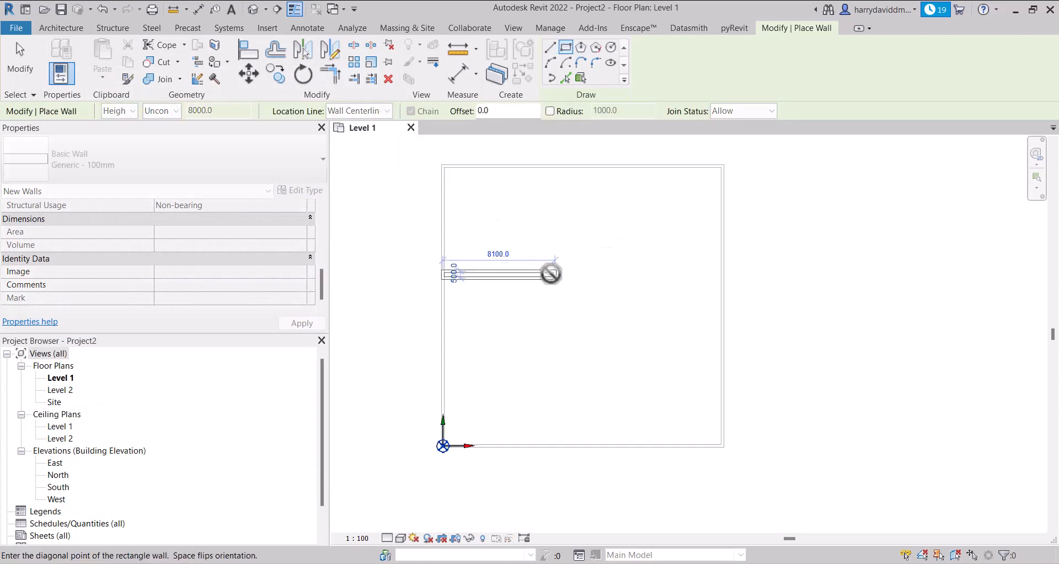
Draw two chained Generic - 100mm interior walls, about 9100 mm across from the left exterior wall and about 10900 mm up to the top wall
left_click(550, 48)
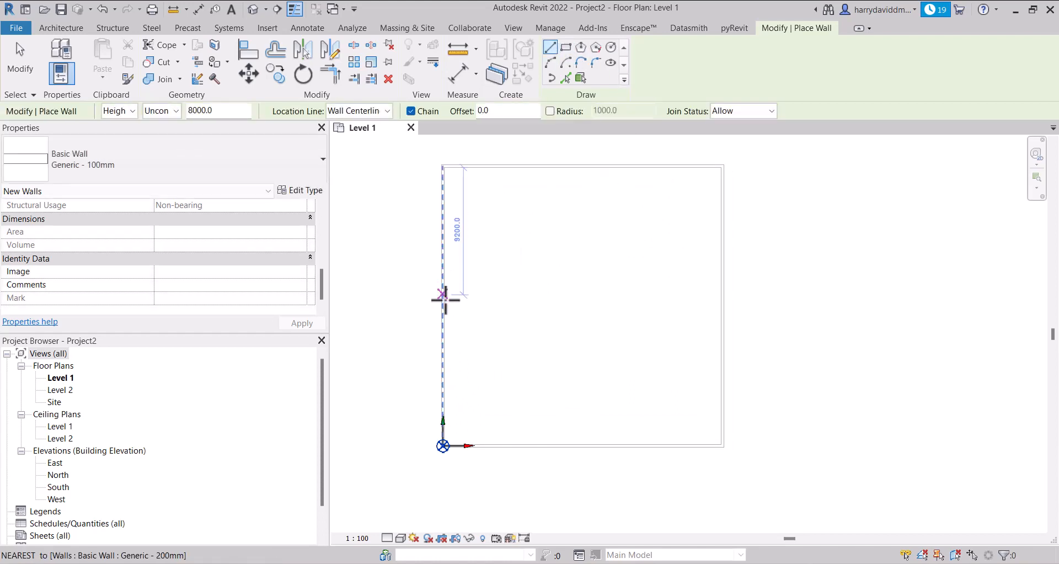
left_click(443, 316)
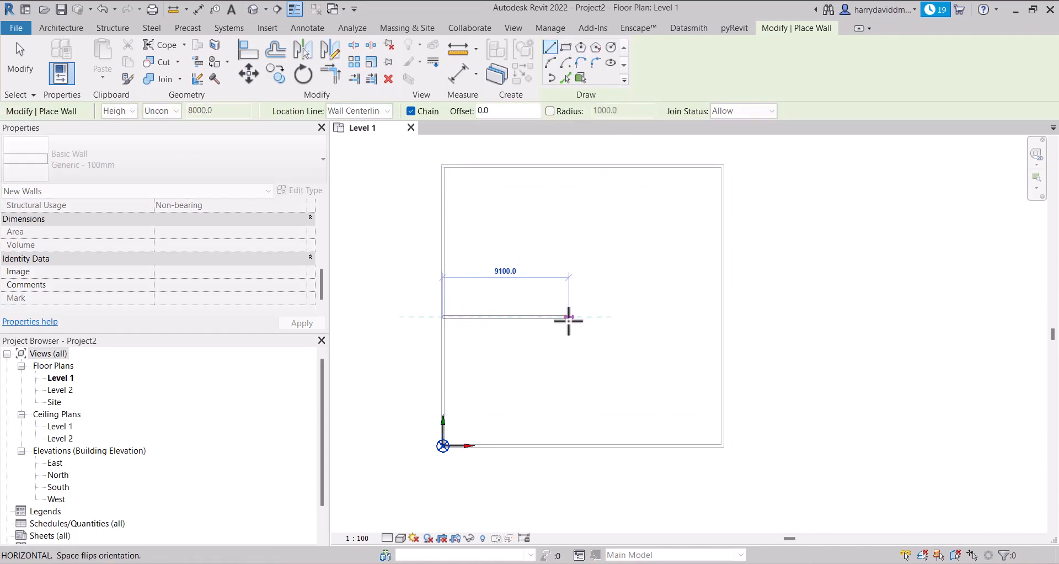
left_click(568, 317)
left_click(567, 167)
key("Escape")
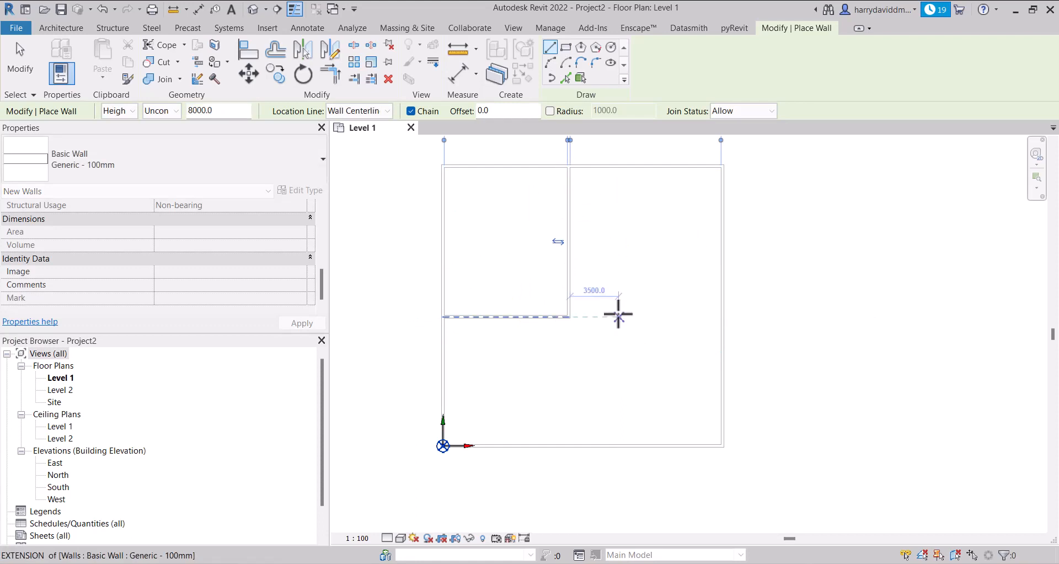
key("Escape")
Draw a horizontal Generic - 100mm wall from the vertical interior wall to the right exterior wall and finish placing walls
left_click(568, 229)
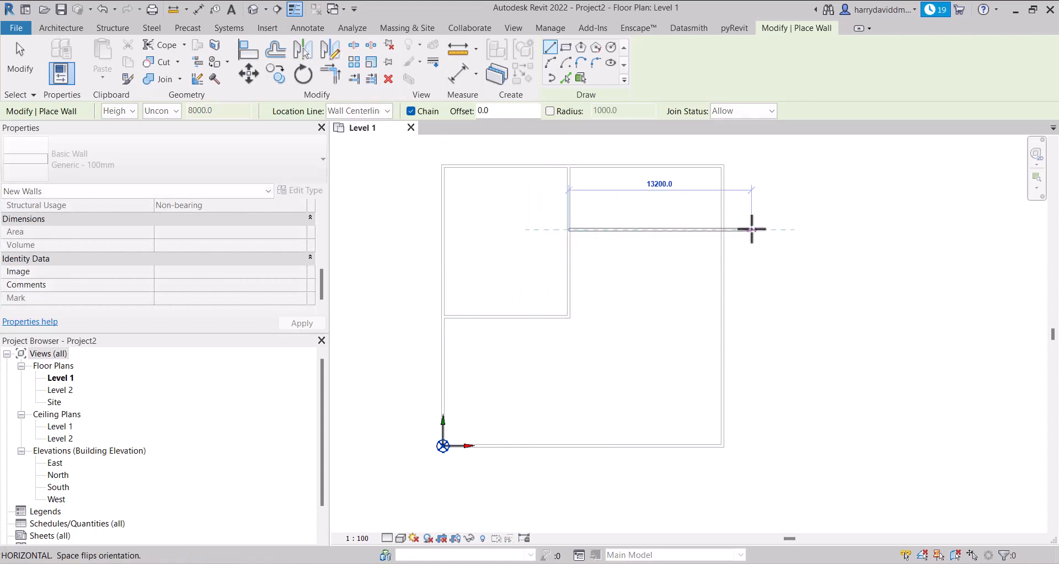
left_click(721, 229)
key("Escape")
left_click(21, 61)
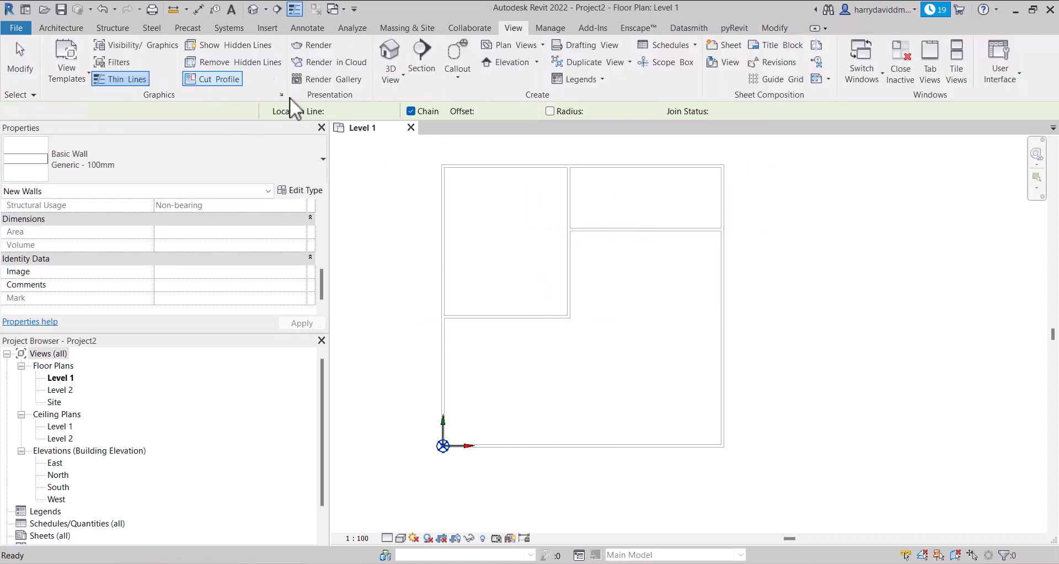
Set the structure layer thickness of the interior walls' Generic - 100mm type to 100 mm and apply the type change
scroll(656, 278, "up", 2)
middle_click_drag(656, 278, 626, 295)
scroll(602, 285, "down", 1)
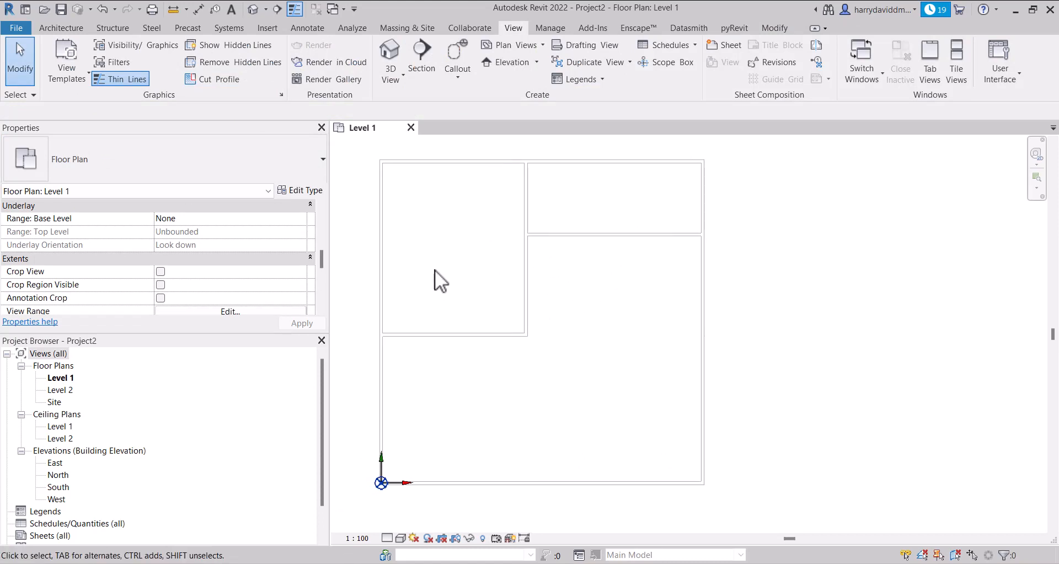
left_click(385, 257)
left_click(526, 270)
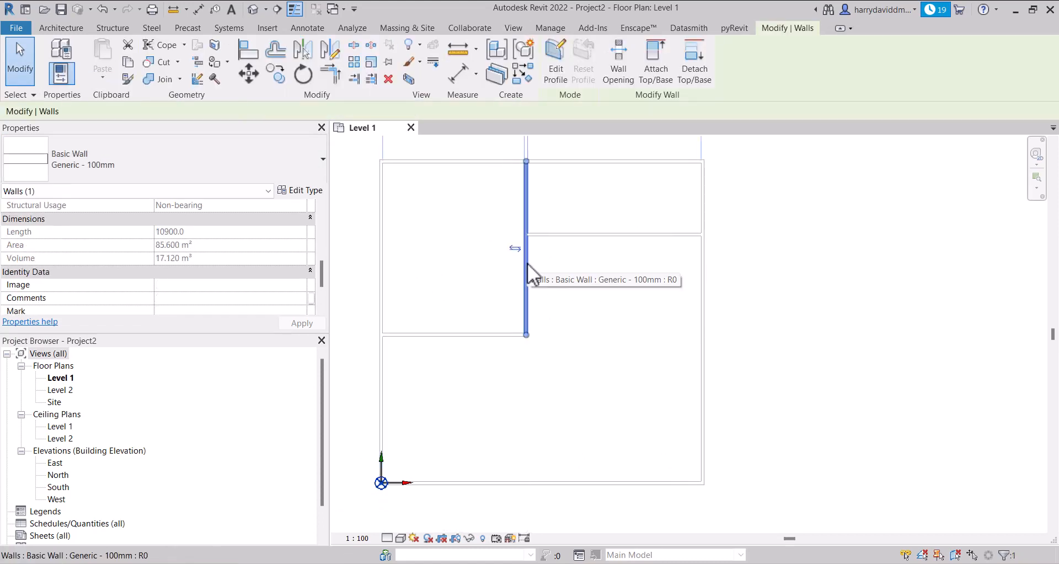
left_click(298, 191)
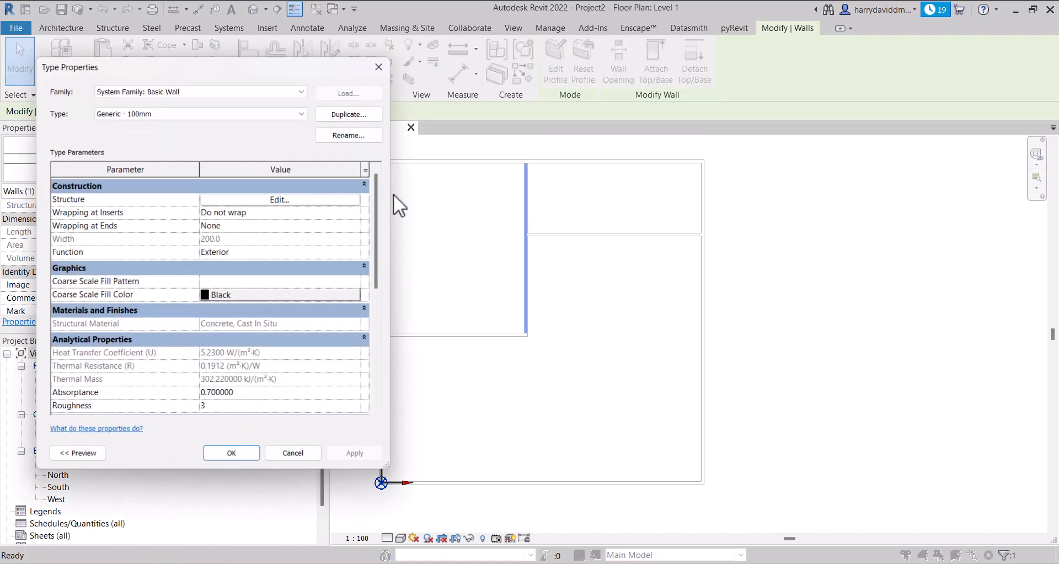
left_click(343, 202)
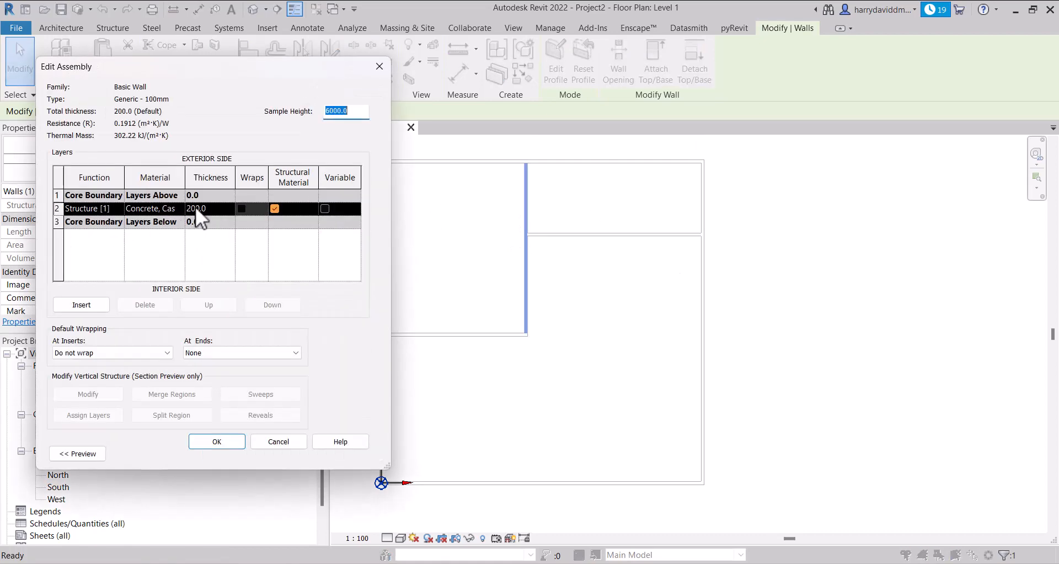
left_click(215, 210)
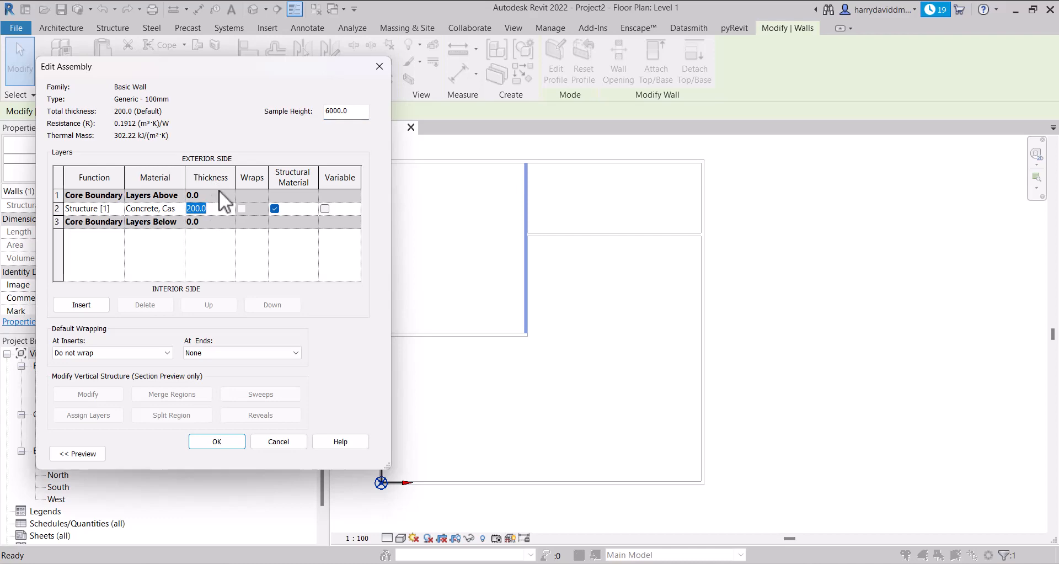
type("100")
left_click(220, 441)
left_click(346, 452)
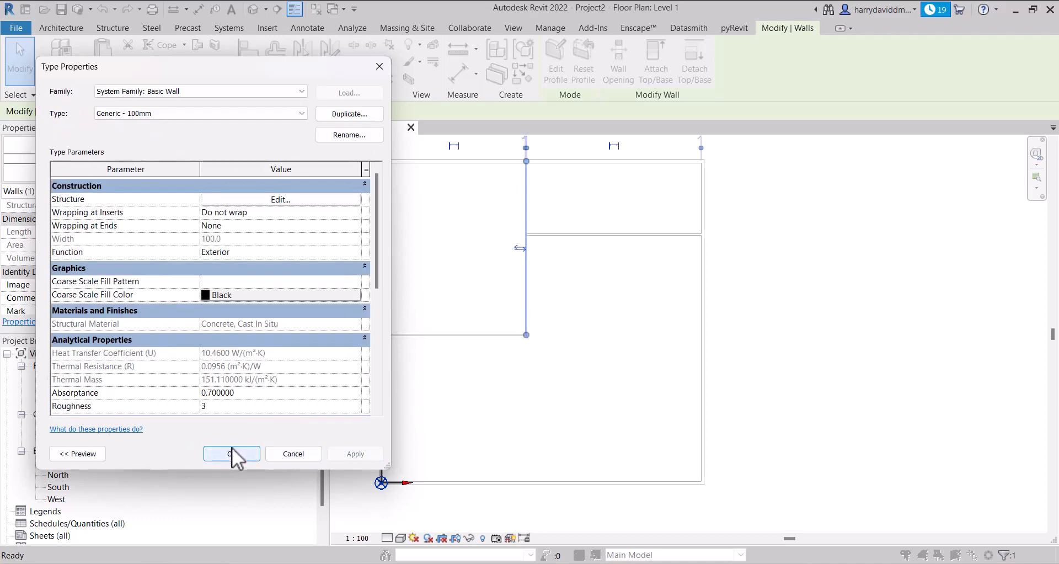
left_click(232, 451)
left_click(463, 287)
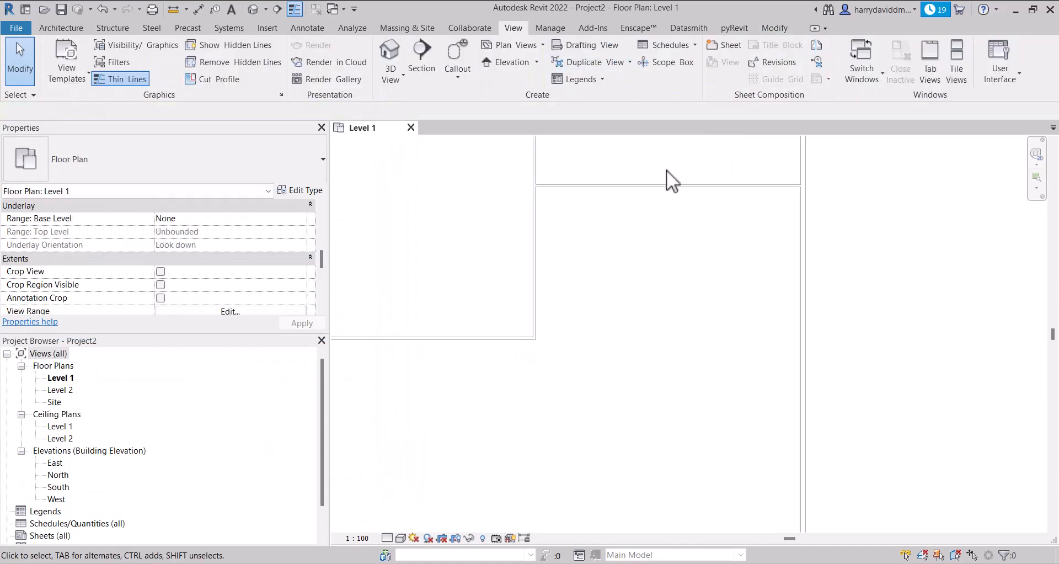
Open the Level 1 visibility/graphic overrides at the view's filter settings
scroll(656, 204, "down", 5)
middle_click_drag(615, 246, 571, 291)
scroll(561, 282, "up", 1)
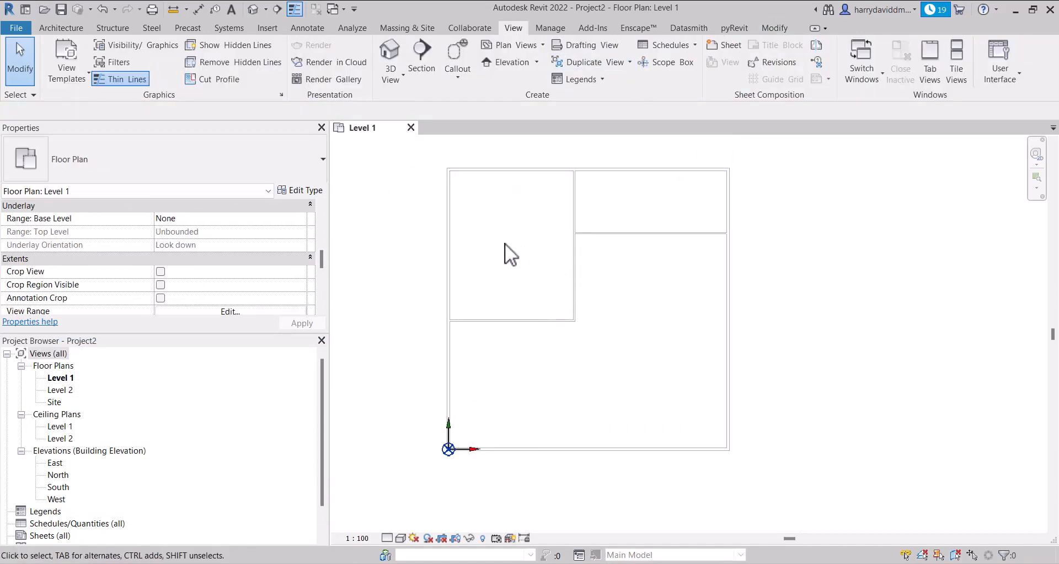
middle_click_drag(590, 248, 686, 234)
key("v")
key("v")
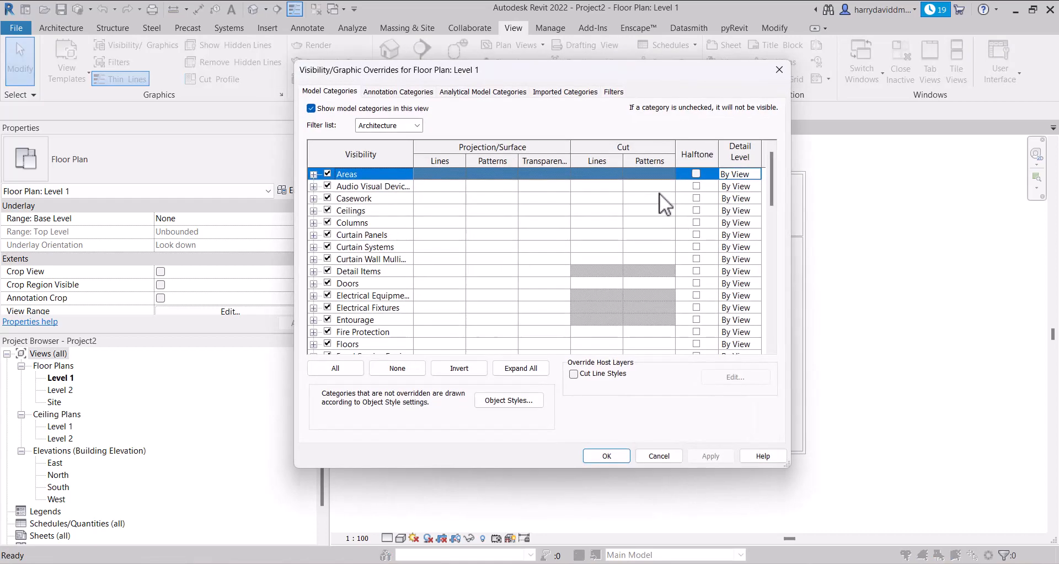
left_click_drag(612, 70, 369, 82)
left_click(330, 108)
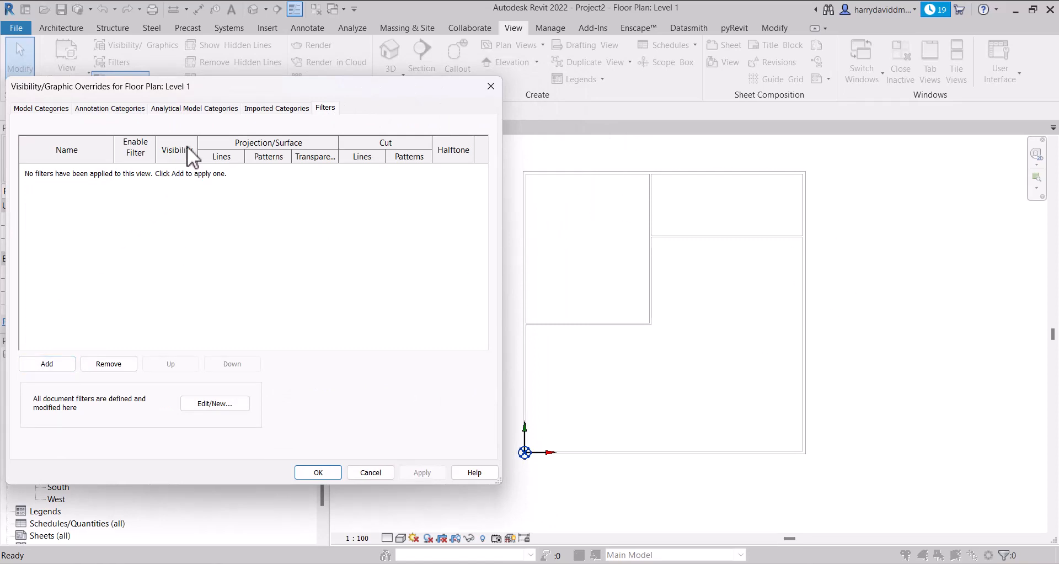
Start adding a filter to the view and create a new rule-based filter named WALL 200mm
left_click(49, 363)
left_click_drag(306, 125, 306, 100)
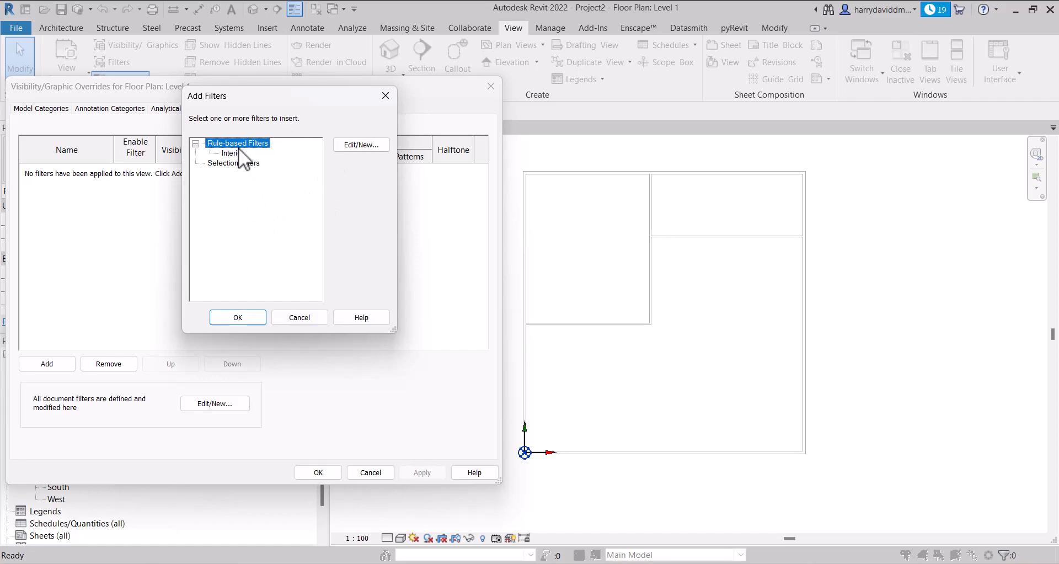
left_click(361, 144)
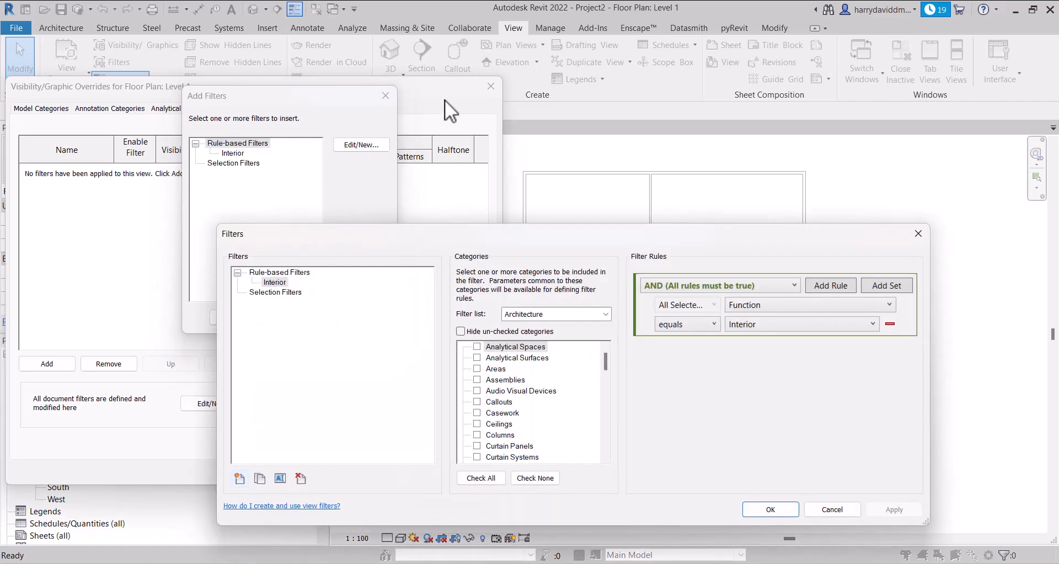
left_click_drag(512, 236, 511, 148)
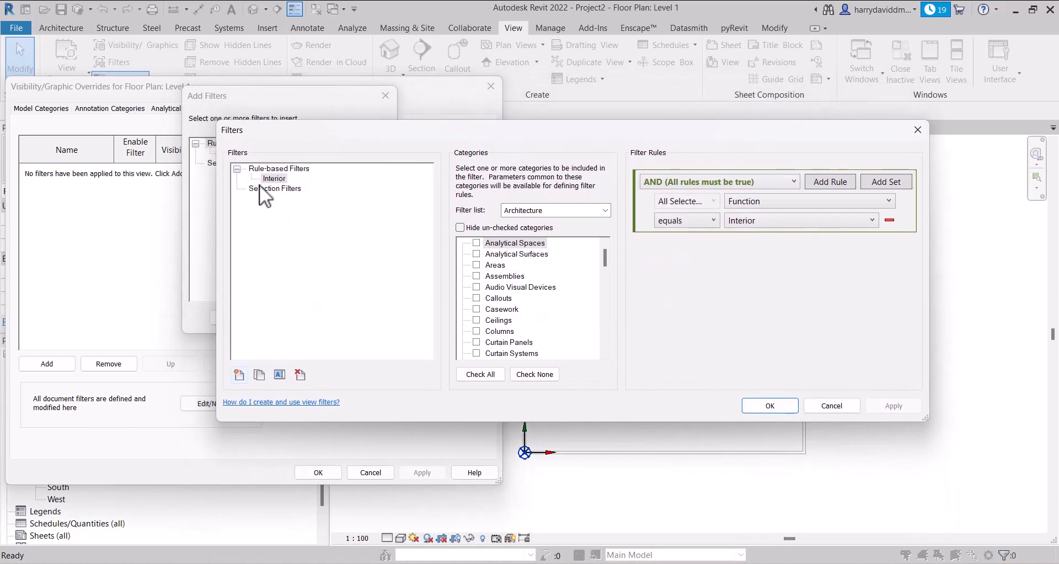
left_click(239, 375)
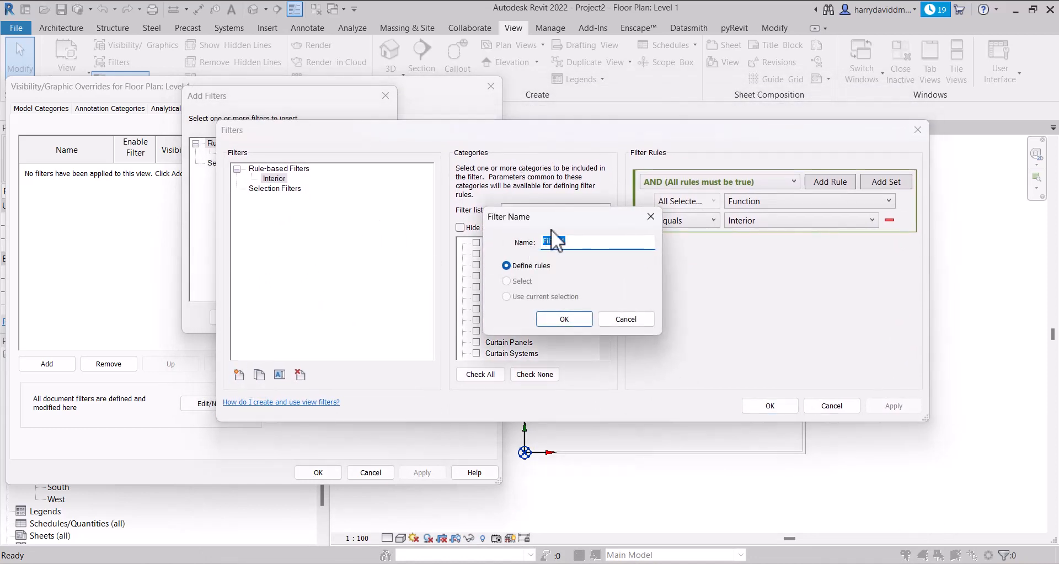
type("WALL 200mm")
left_click(581, 317)
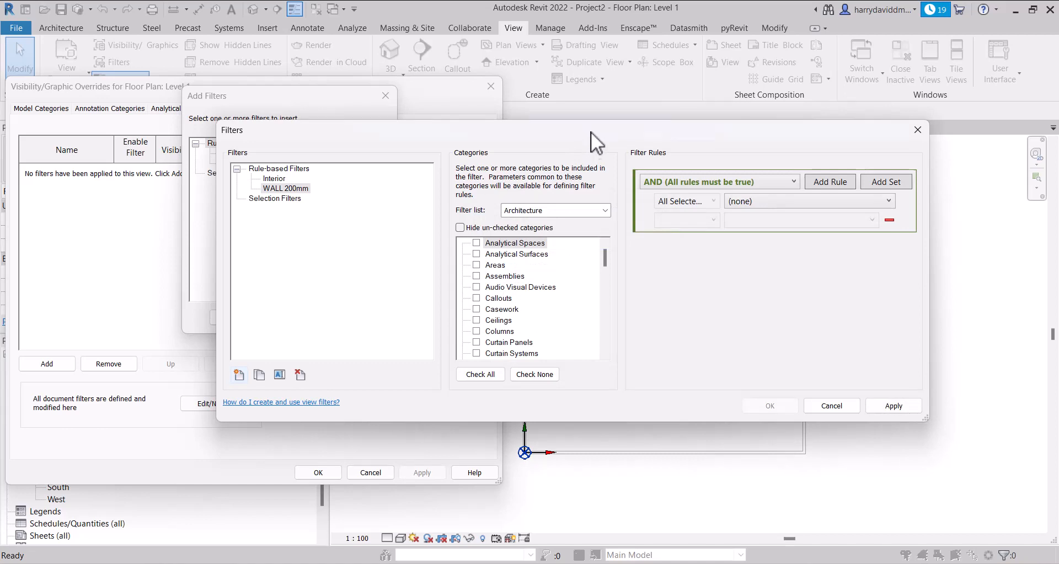
Limit the WALL 200mm filter to the Walls category from the Architecture list
left_click_drag(600, 130, 524, 114)
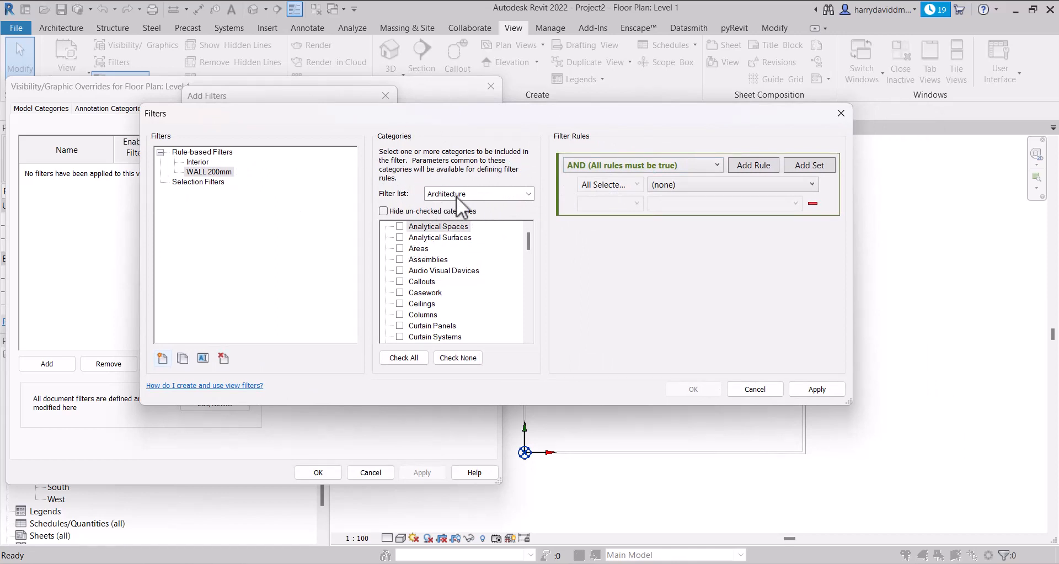
left_click(484, 193)
left_click(473, 203)
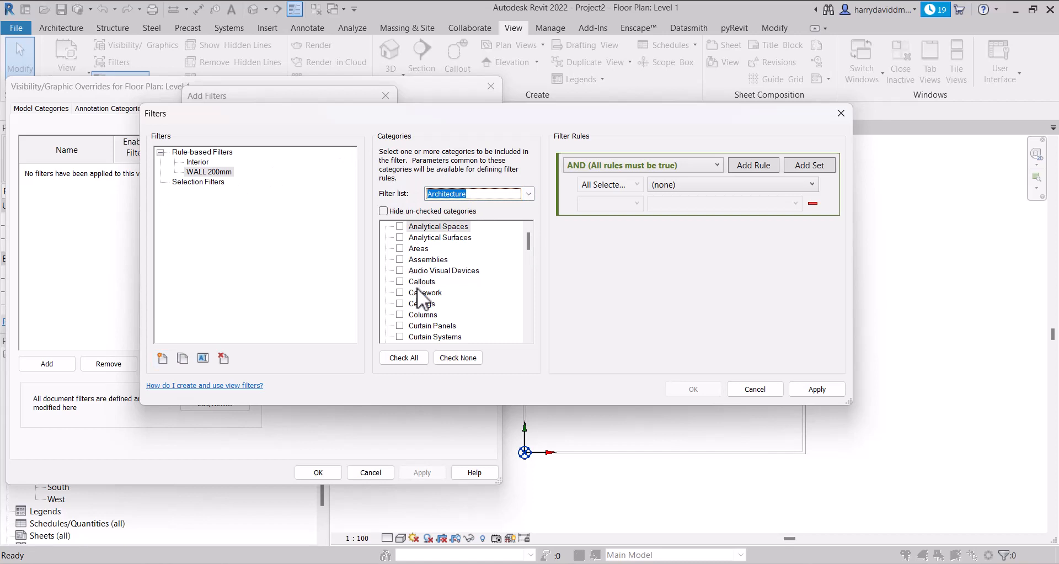
scroll(425, 293, "down", 8)
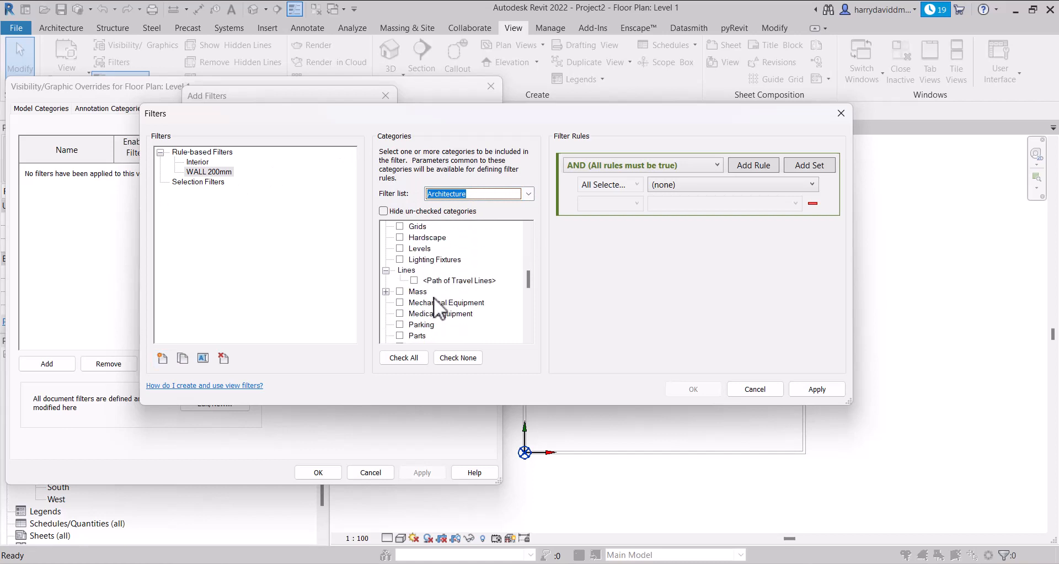
scroll(425, 298, "down", 6)
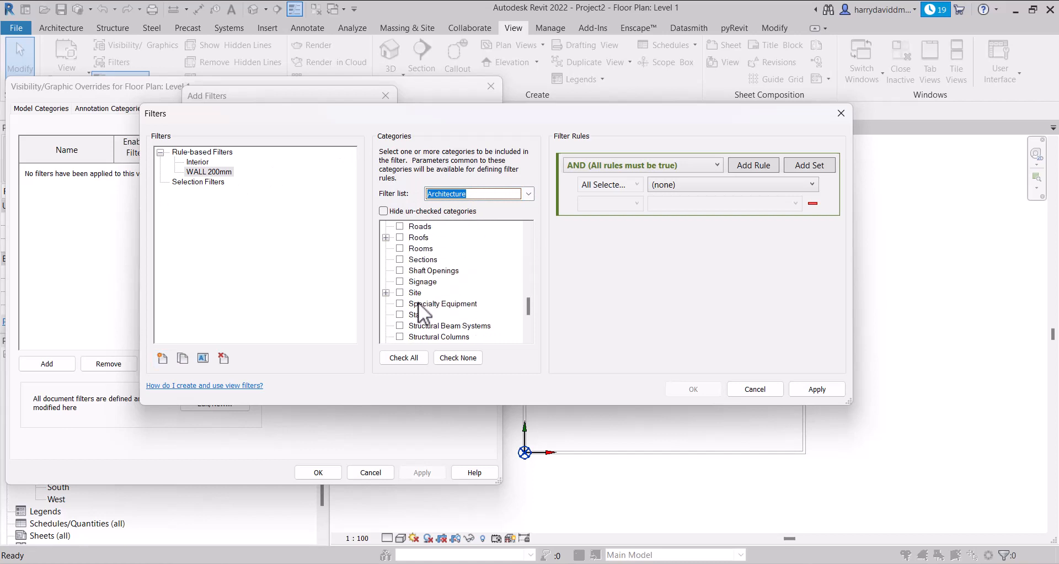
scroll(418, 303, "down", 4)
left_click(401, 325)
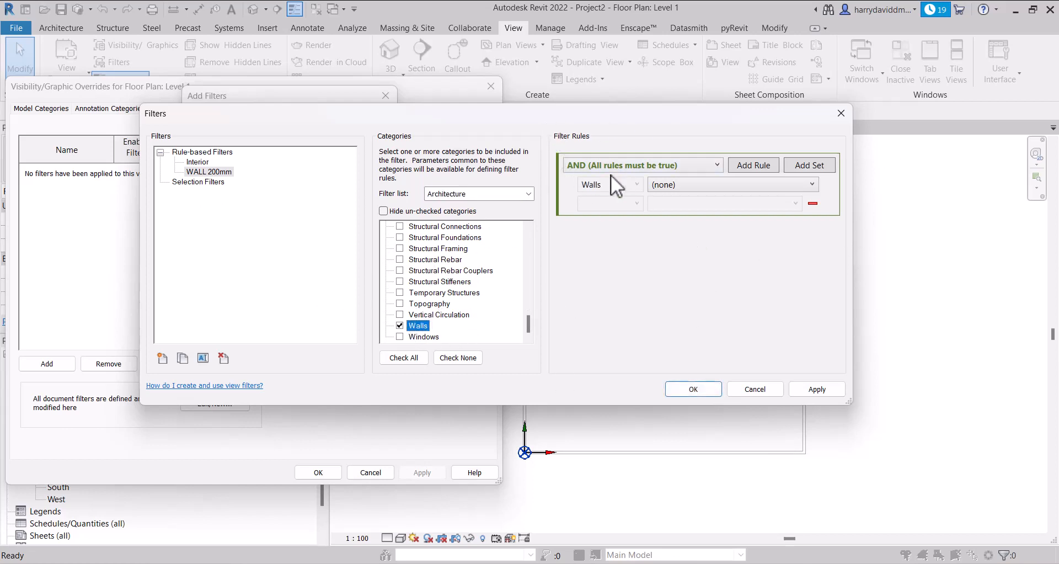
Check the AND/OR rule options and add three more blank rules to the WALL 200mm filter
left_click(653, 167)
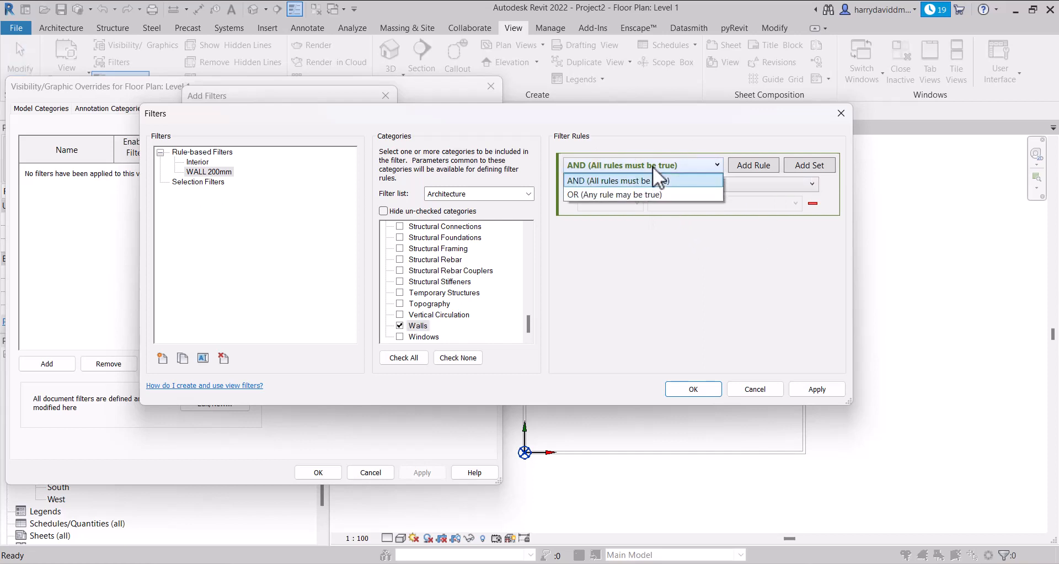
left_click(700, 162)
left_click(754, 167)
left_click(755, 167)
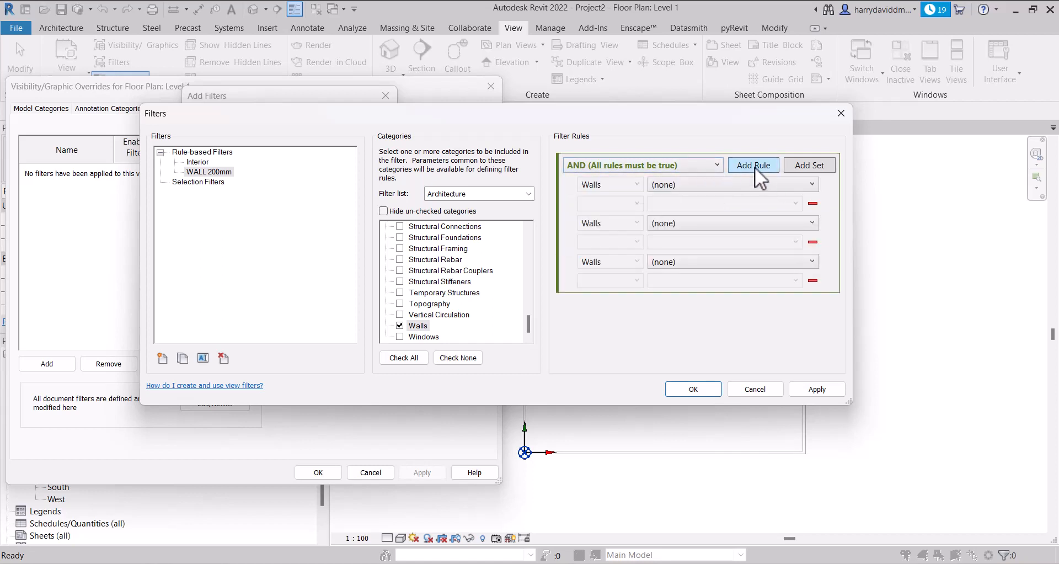
left_click(754, 167)
Set the WALL 200mm filter's rule condition to OR (Any rule may be true)
left_click(692, 165)
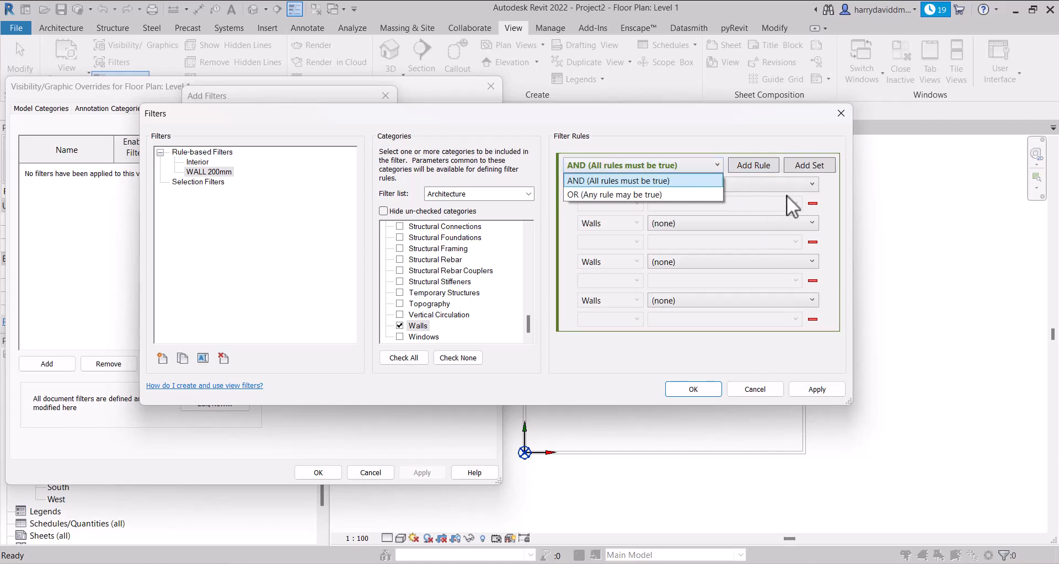
left_click(829, 237)
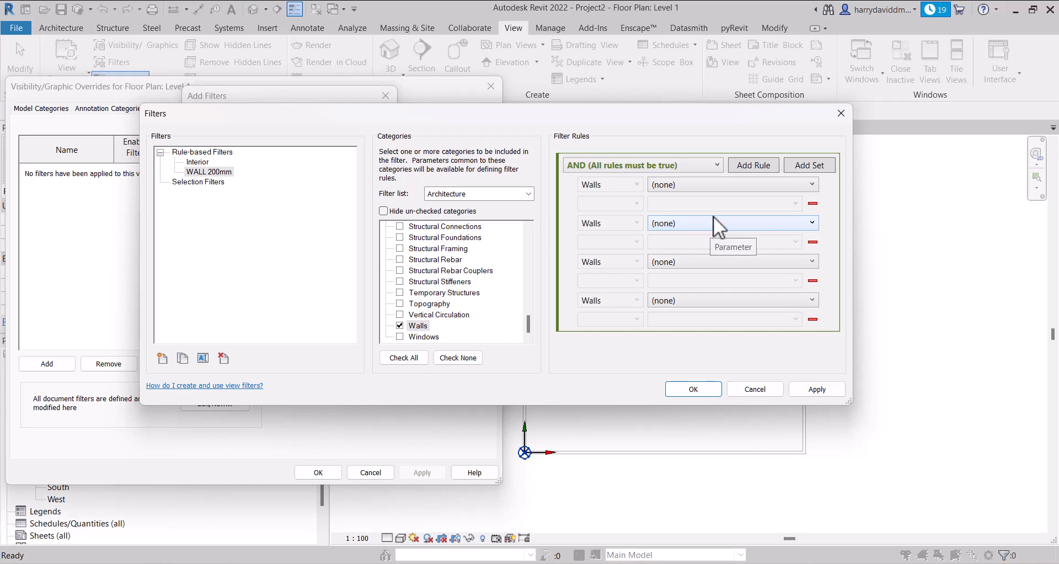
left_click(663, 165)
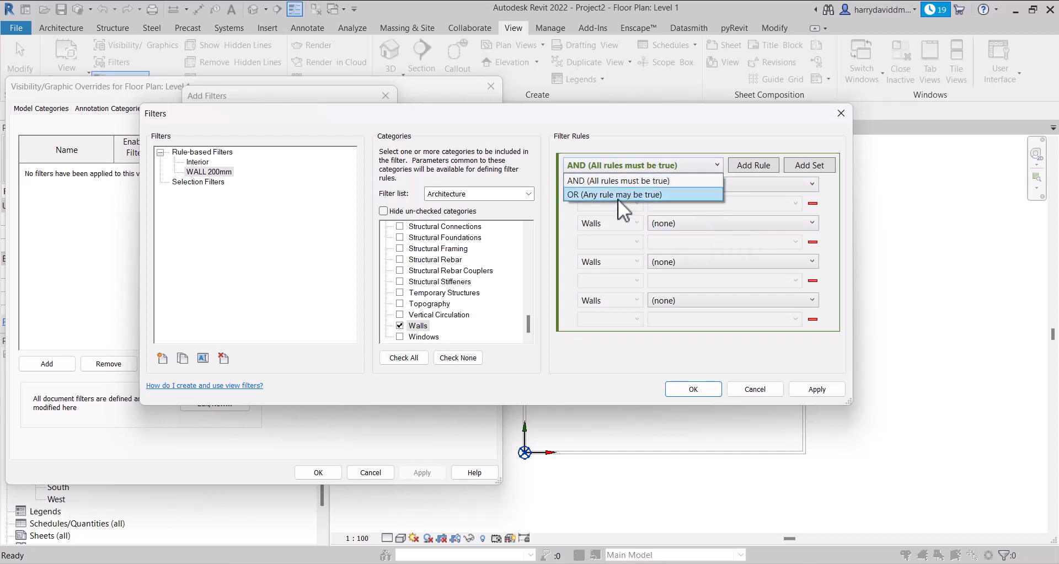
left_click(617, 194)
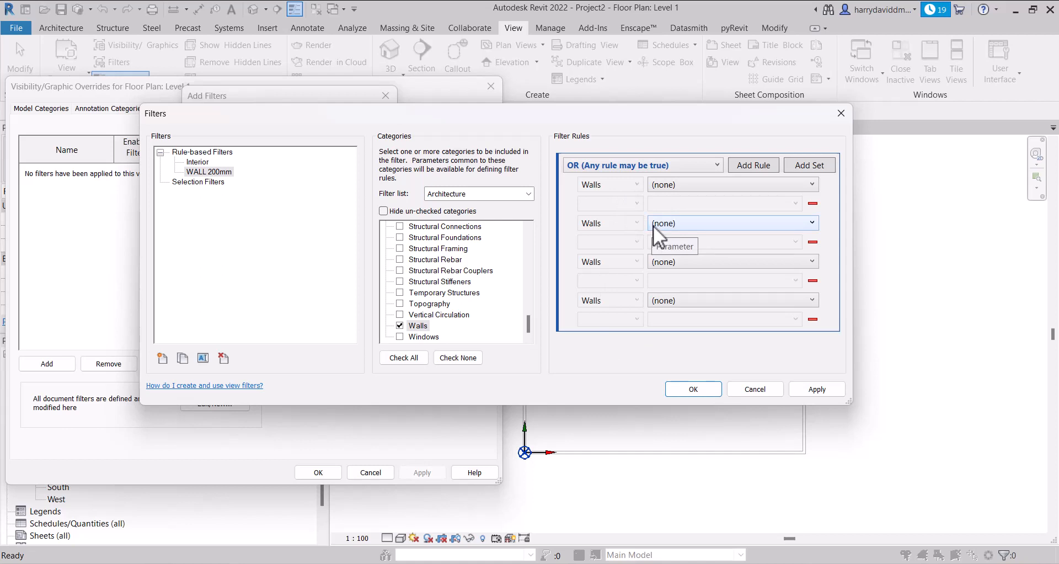
Switch the WALL 200mm filter's condition to AND (All rules must be true) and remove the three extra blank rules
left_click(688, 165)
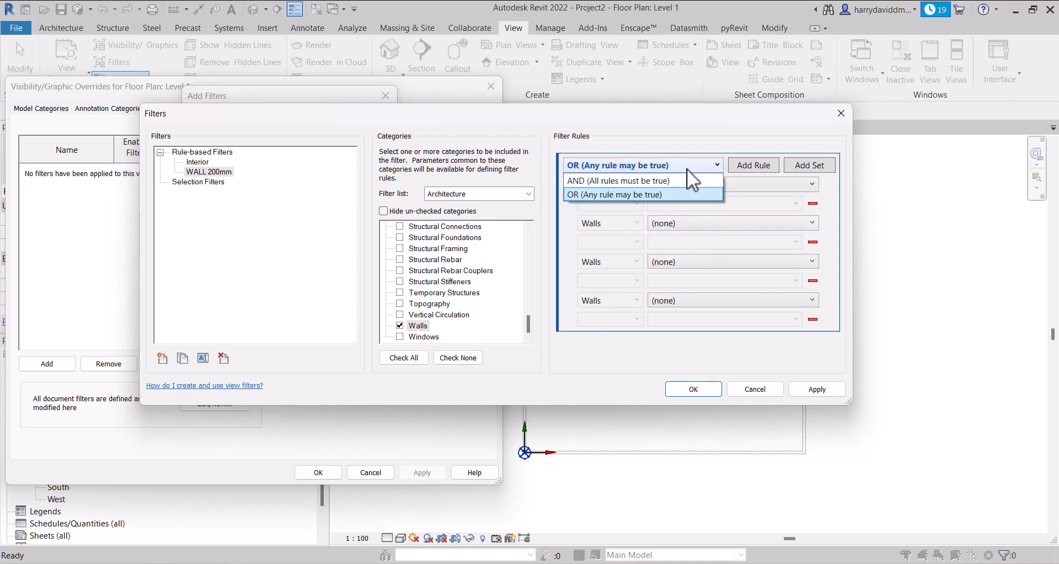
left_click(643, 184)
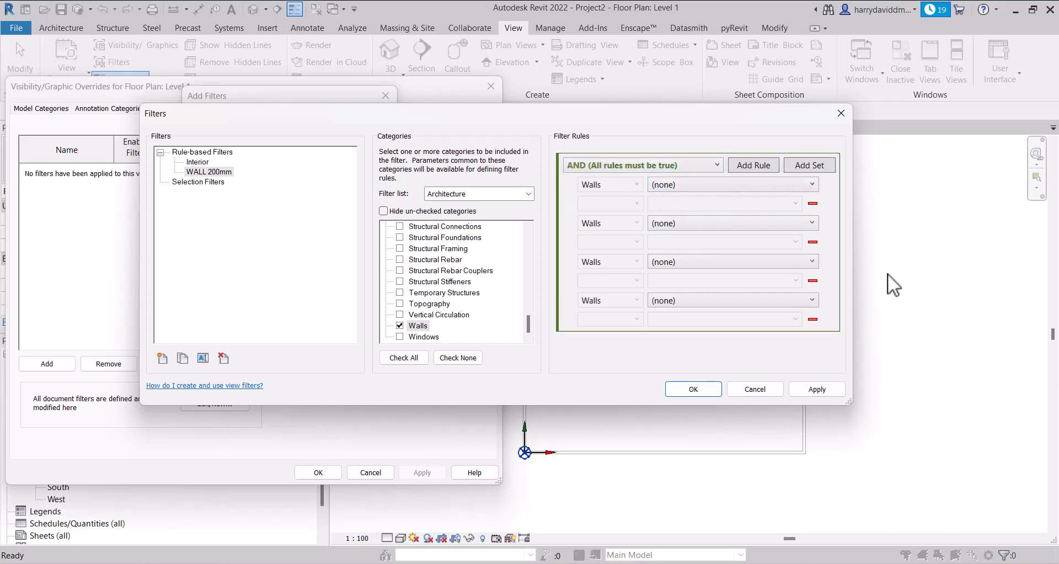
left_click(812, 319)
left_click(812, 280)
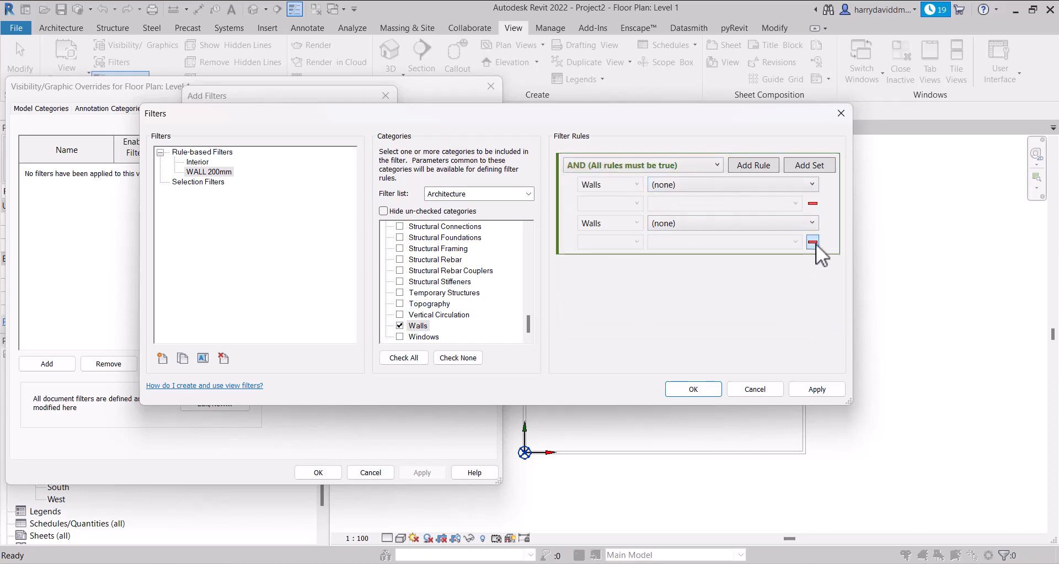
left_click(813, 242)
left_click(693, 159)
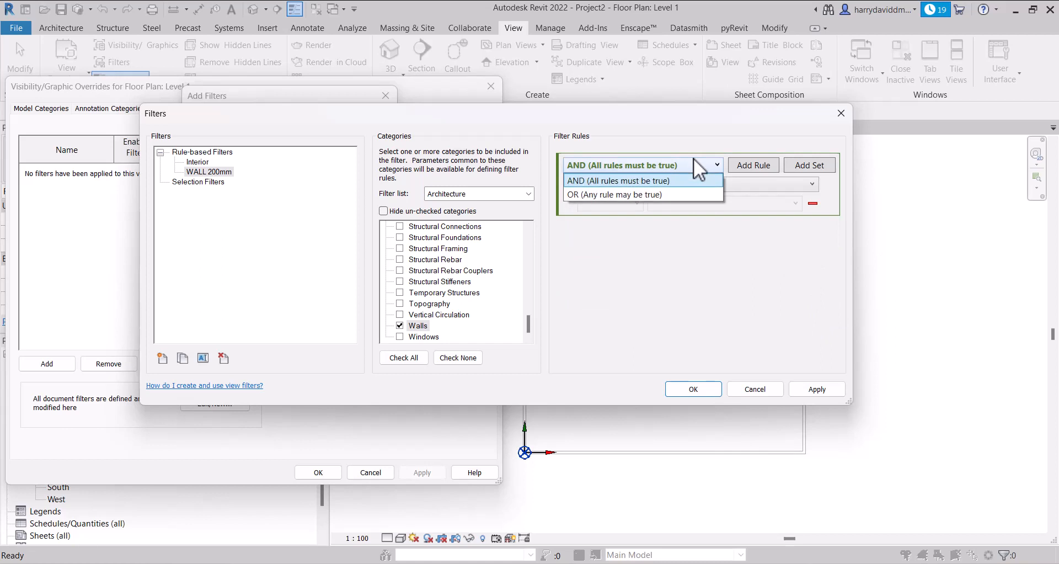
left_click(670, 179)
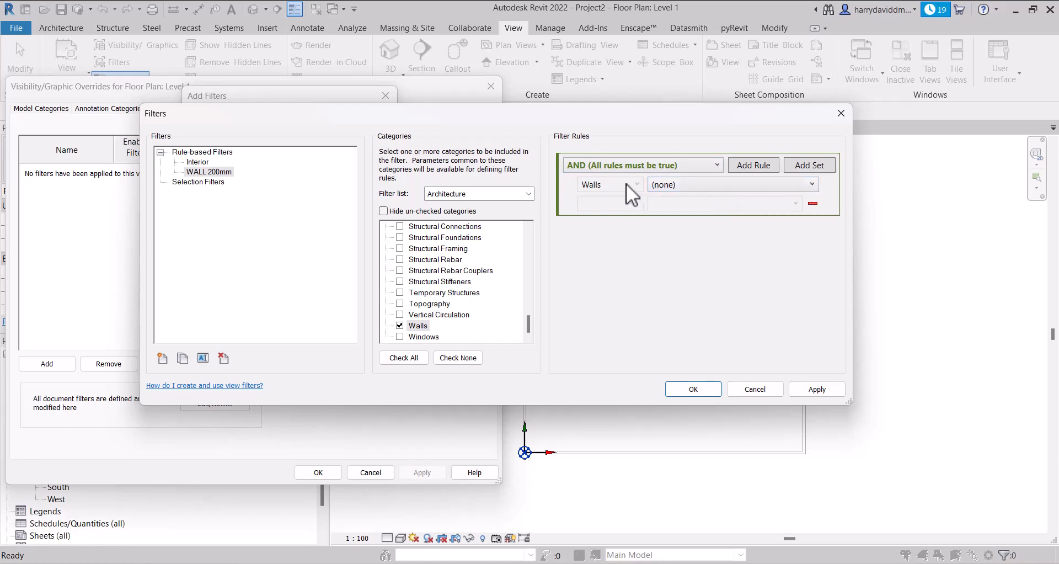
Set the Walls rule of the WALL 200mm filter to evaluate the Width parameter
left_click(727, 183)
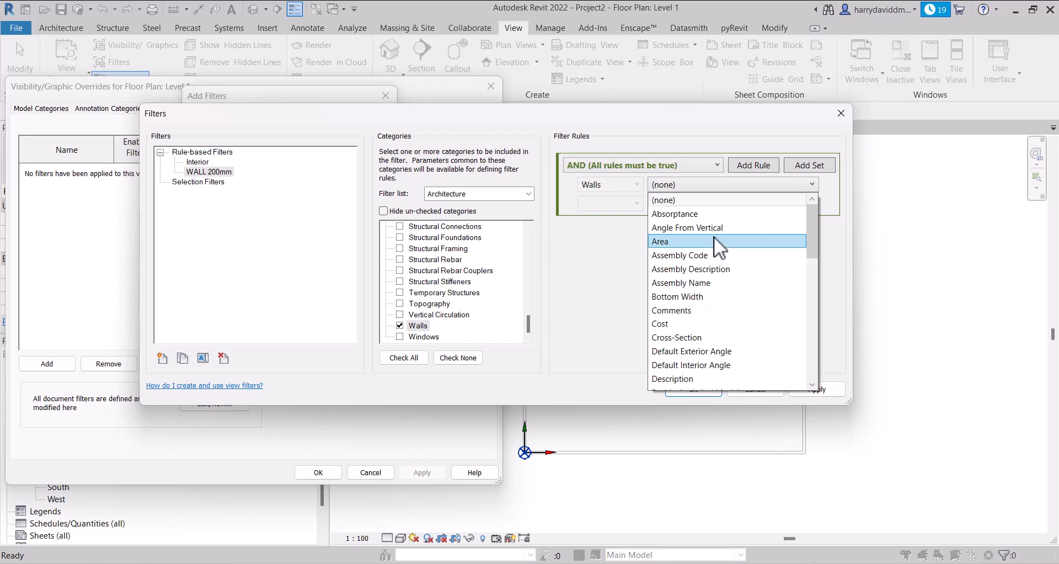
scroll(717, 243, "down", 1)
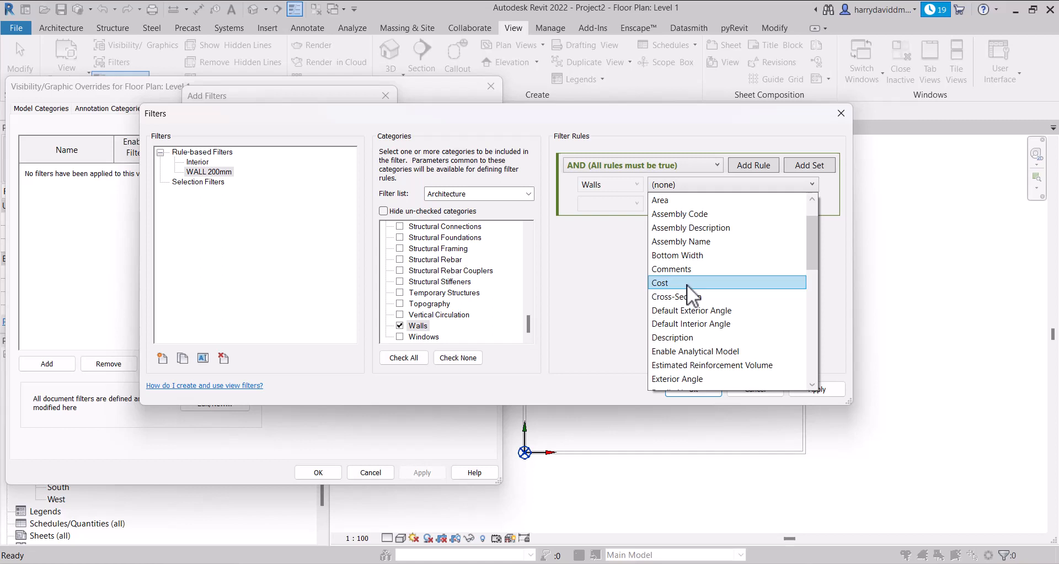
scroll(690, 296, "down", 3)
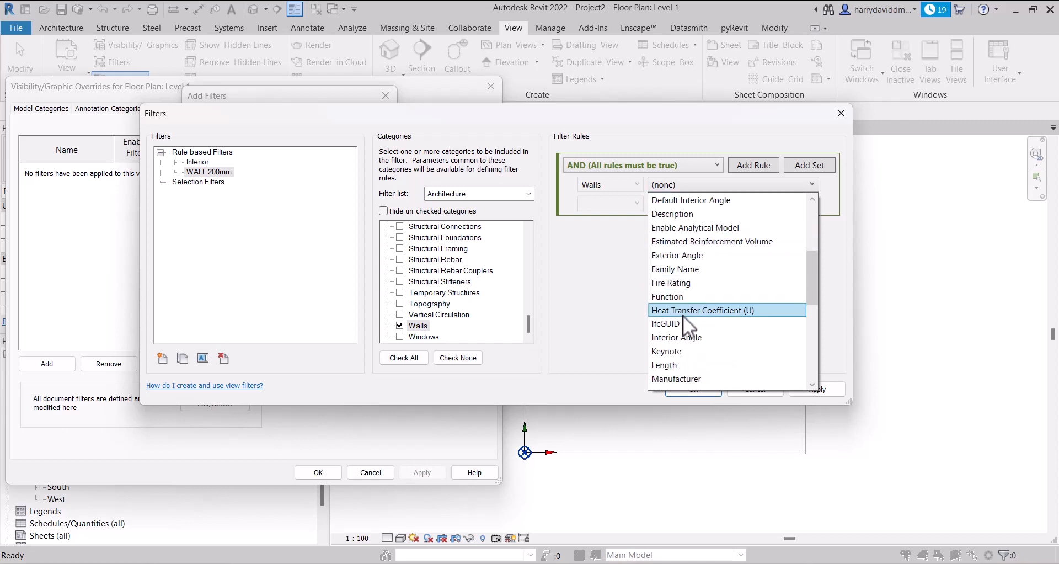
scroll(682, 316, "down", 2)
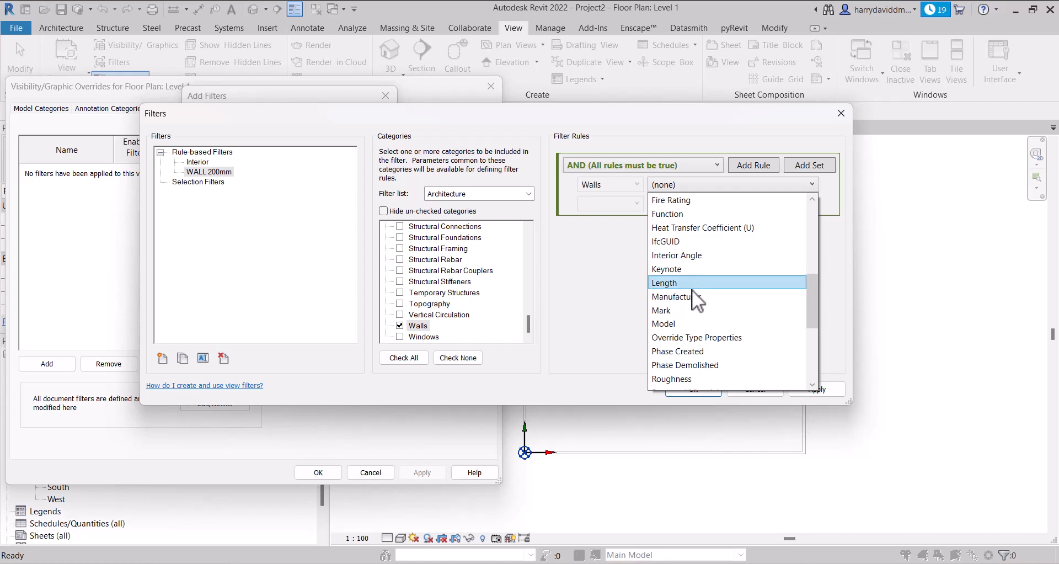
scroll(681, 323, "down", 2)
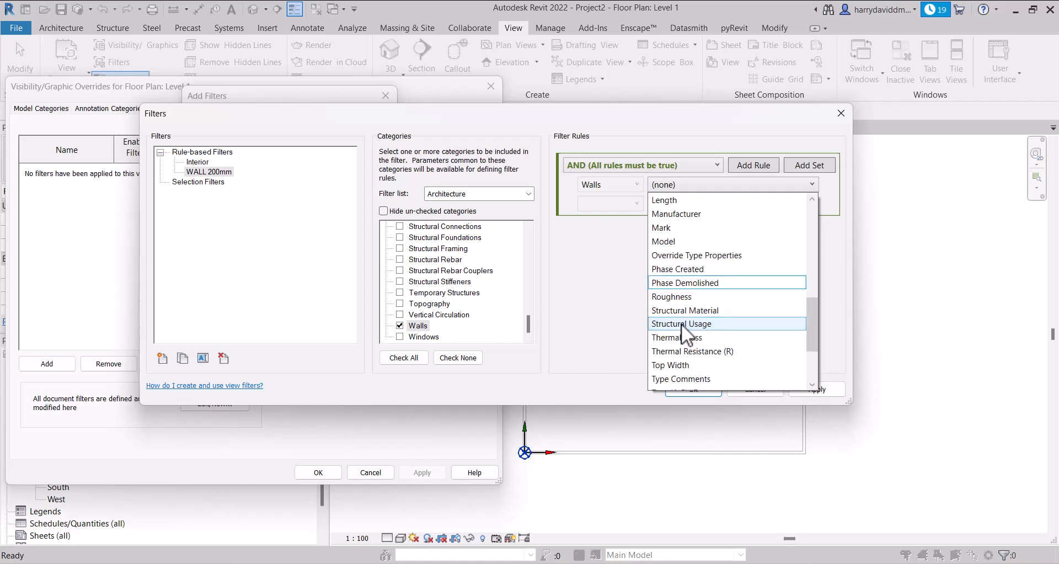
scroll(680, 323, "down", 2)
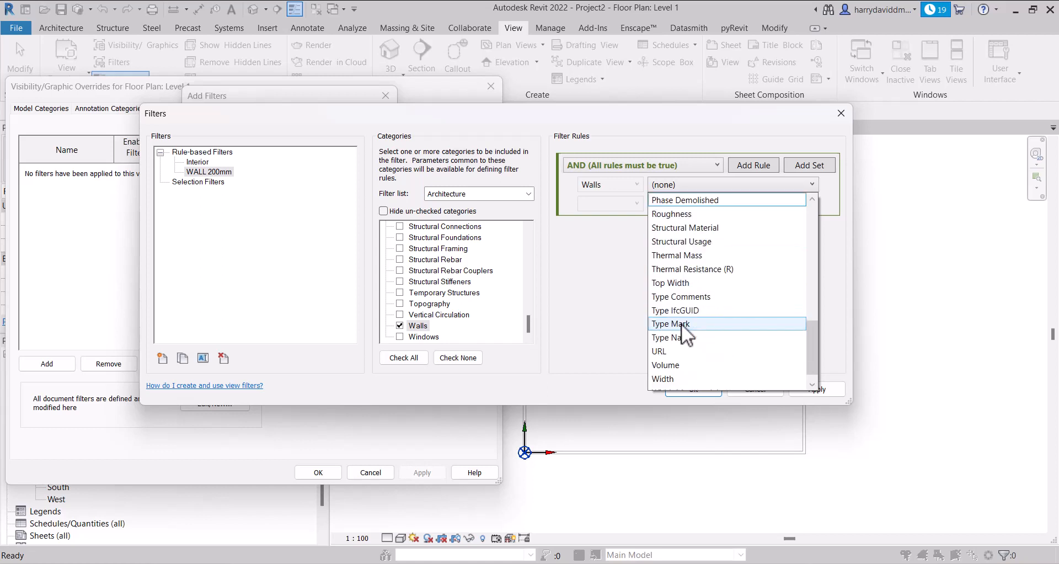
scroll(684, 335, "down", 1)
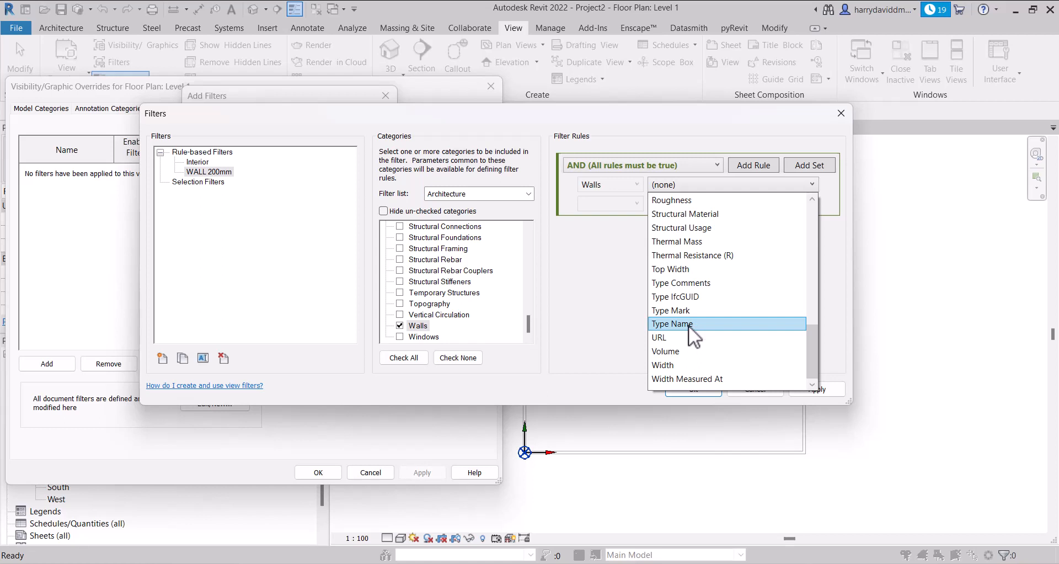
left_click(673, 365)
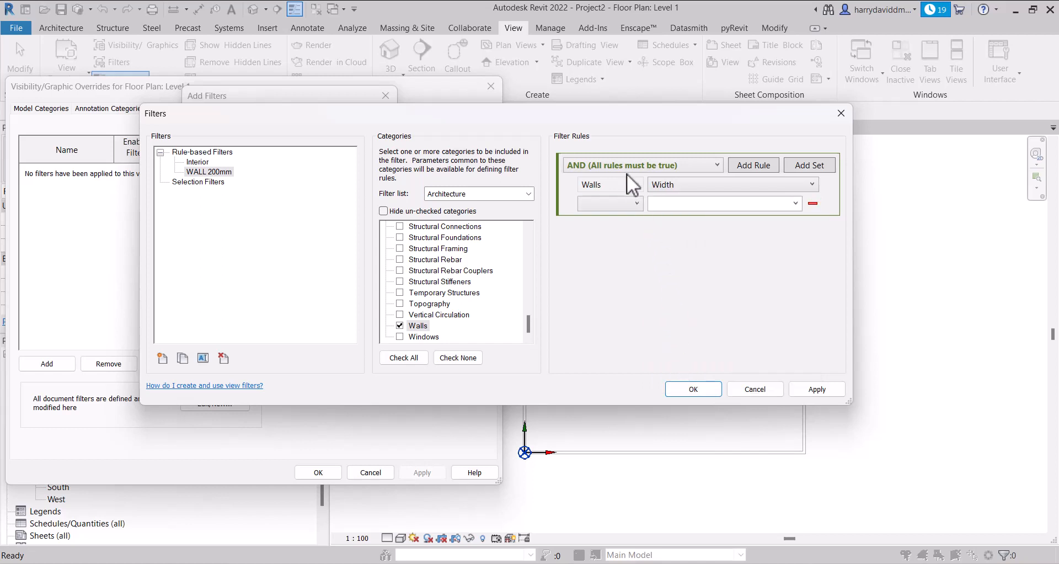
Complete the Width rule as is greater than or equal to 200.0 and save the filter definition
left_click(633, 204)
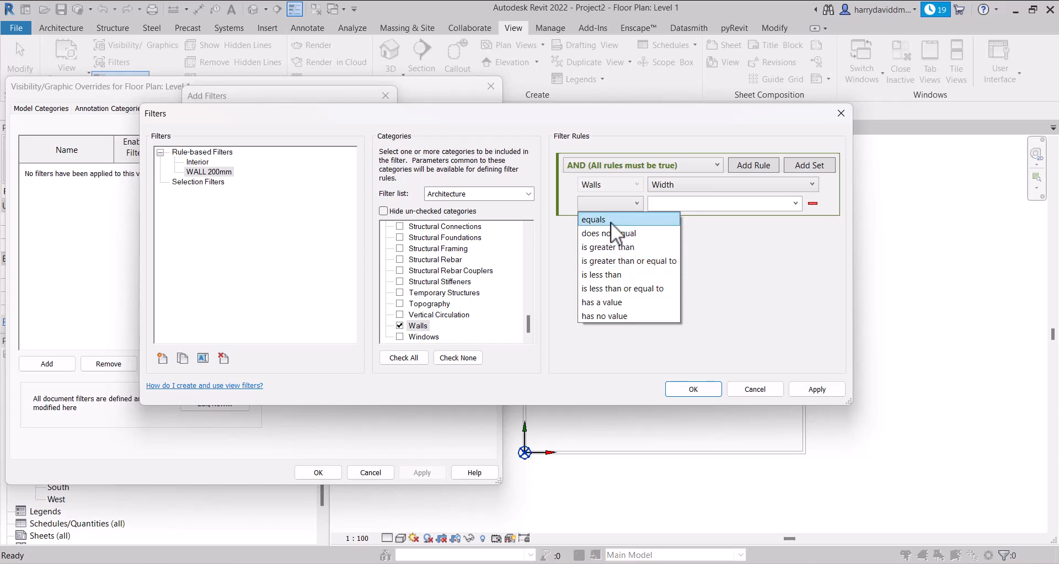
left_click(620, 259)
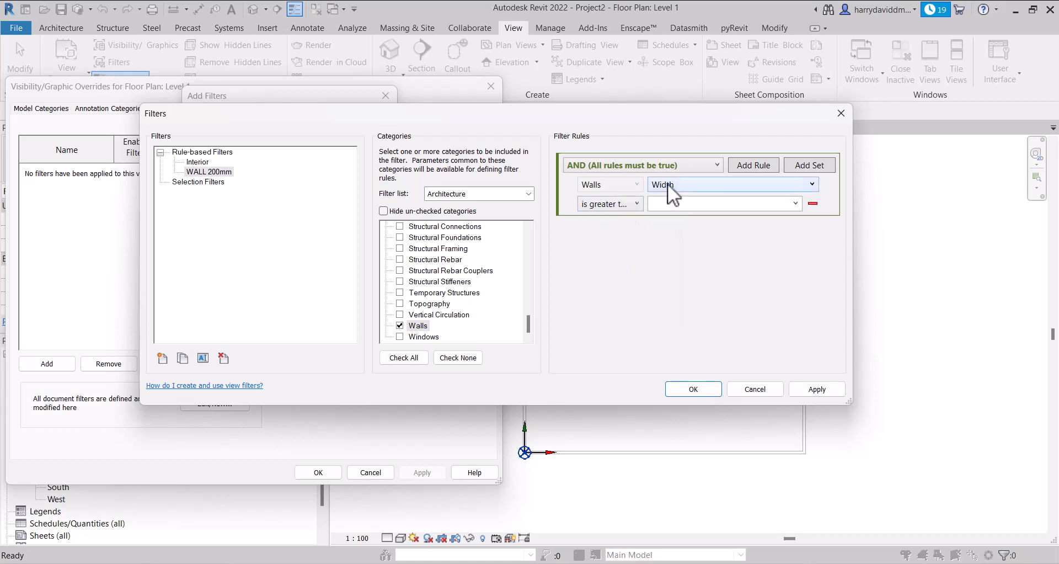
left_click(683, 204)
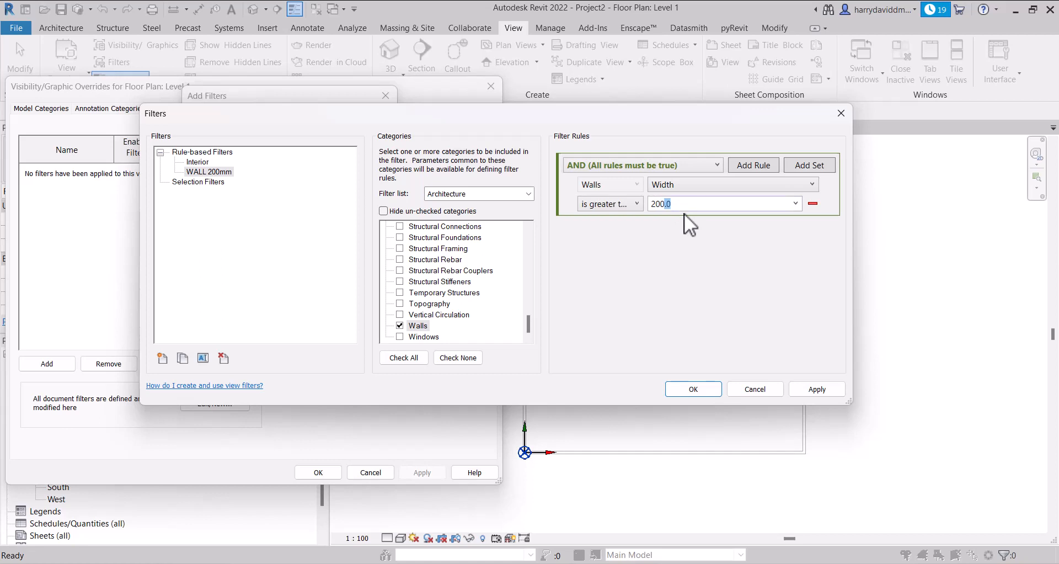
left_click(694, 239)
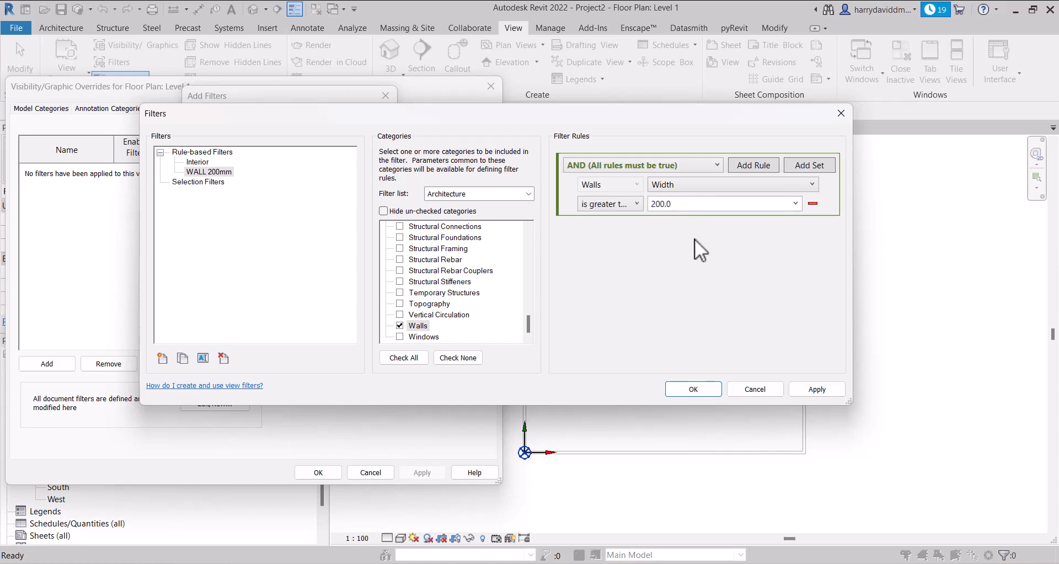
left_click(816, 389)
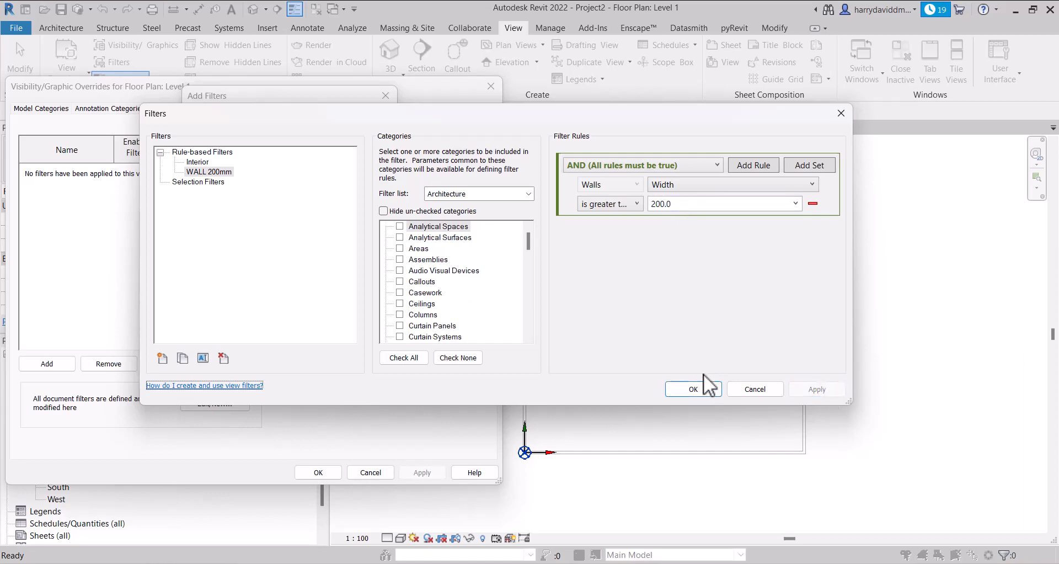
left_click(696, 389)
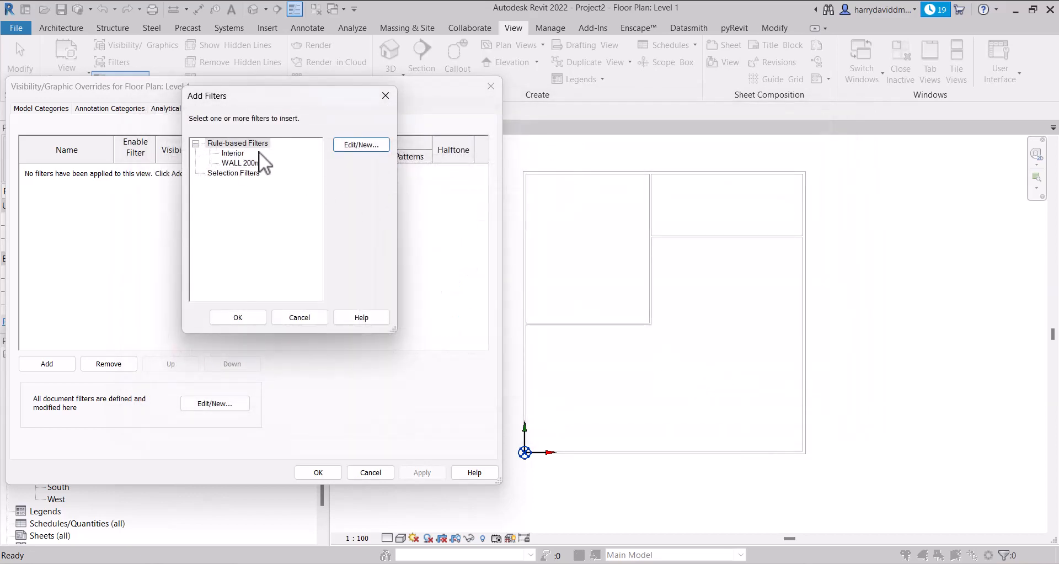
Add the WALL 200mm filter to the Level 1 view and apply it with its visibility turned off
left_click(247, 164)
left_click(249, 318)
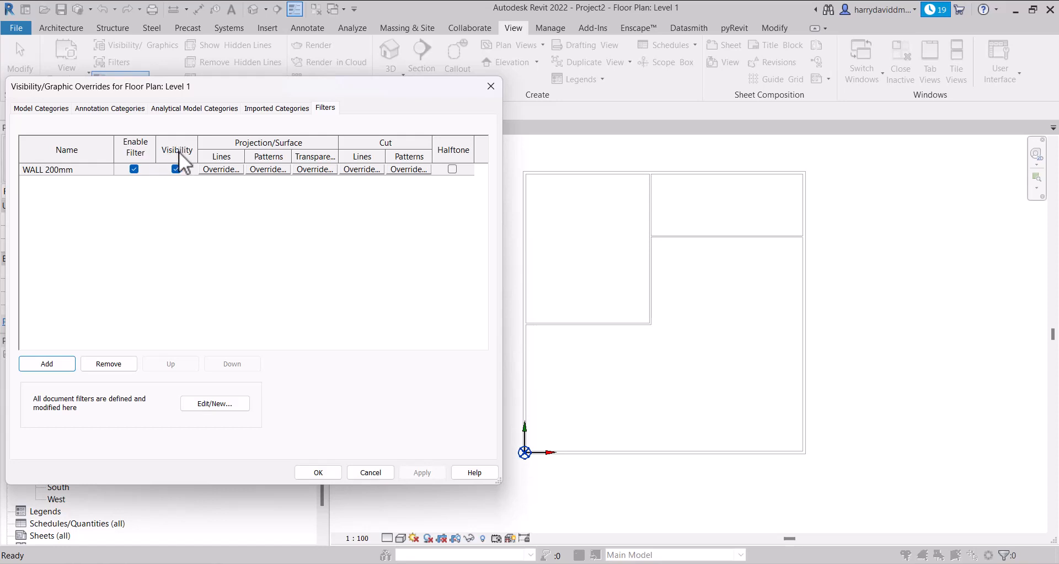
left_click(175, 169)
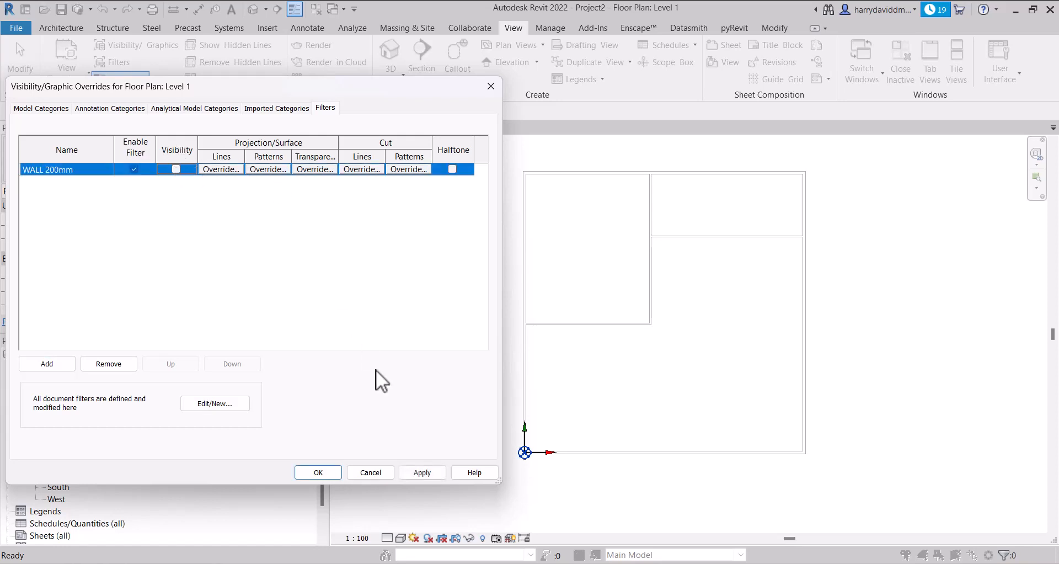
left_click(423, 473)
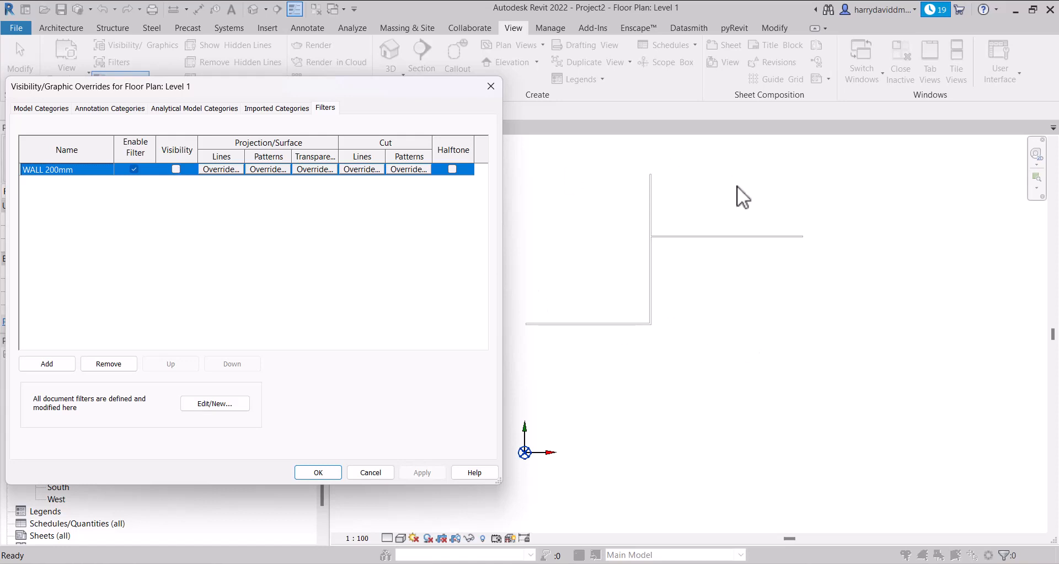
Turn the whole Walls model category's visibility off and back on, applying each change to the view
left_click(45, 108)
scroll(105, 272, "down", 4)
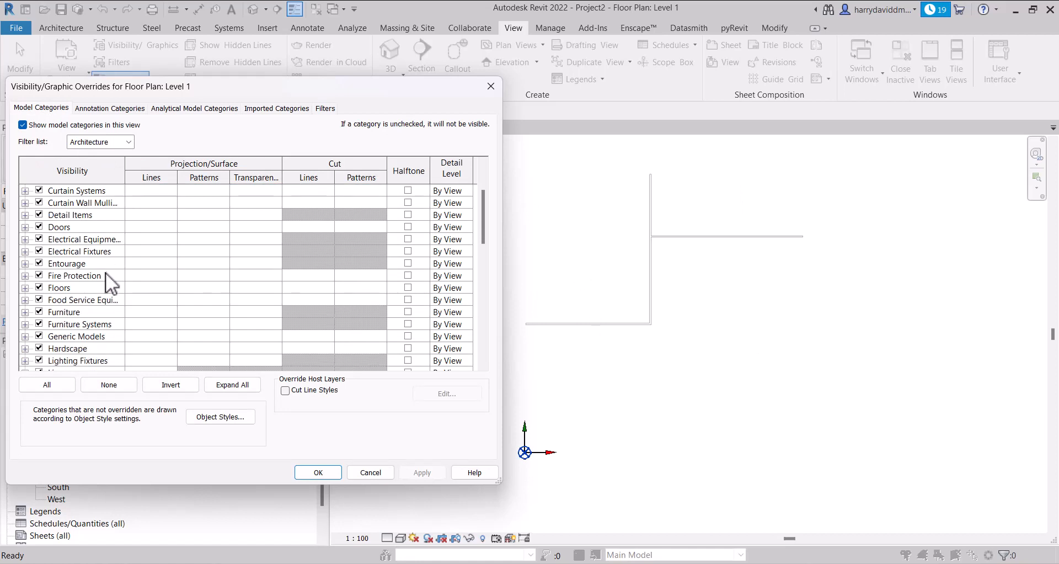
key("w")
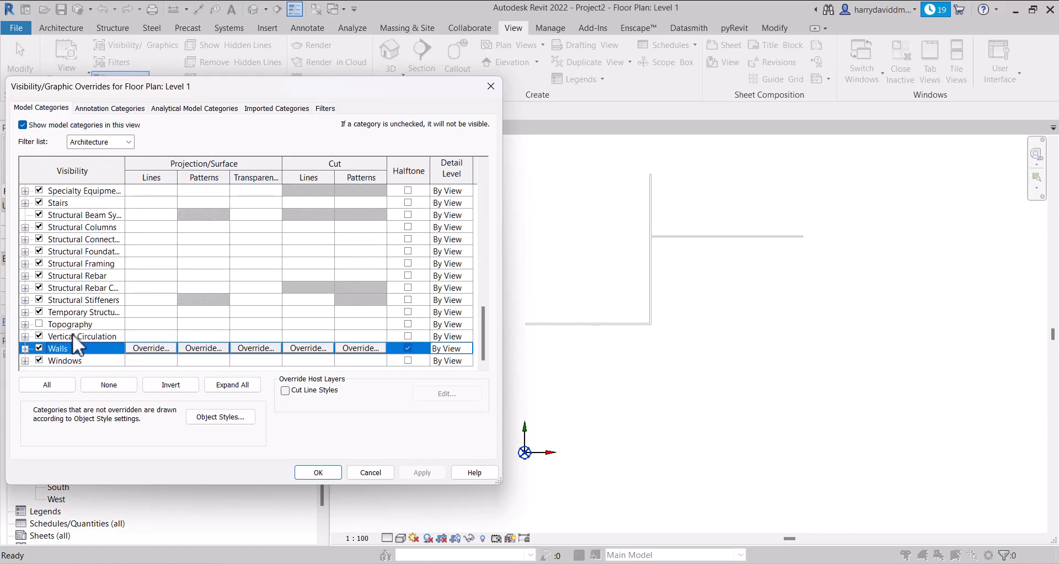
left_click(38, 348)
left_click(412, 472)
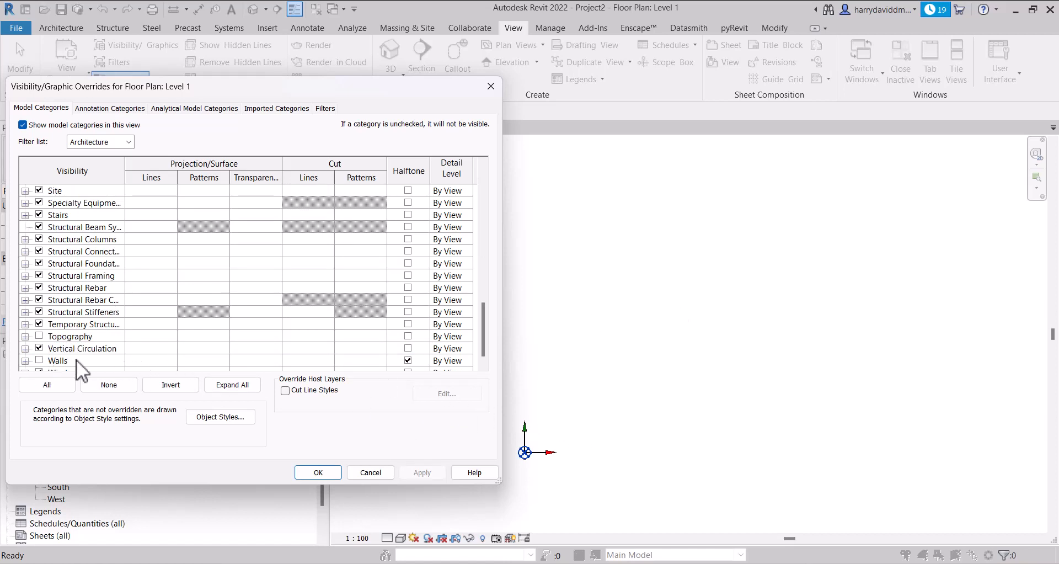
left_click(38, 360)
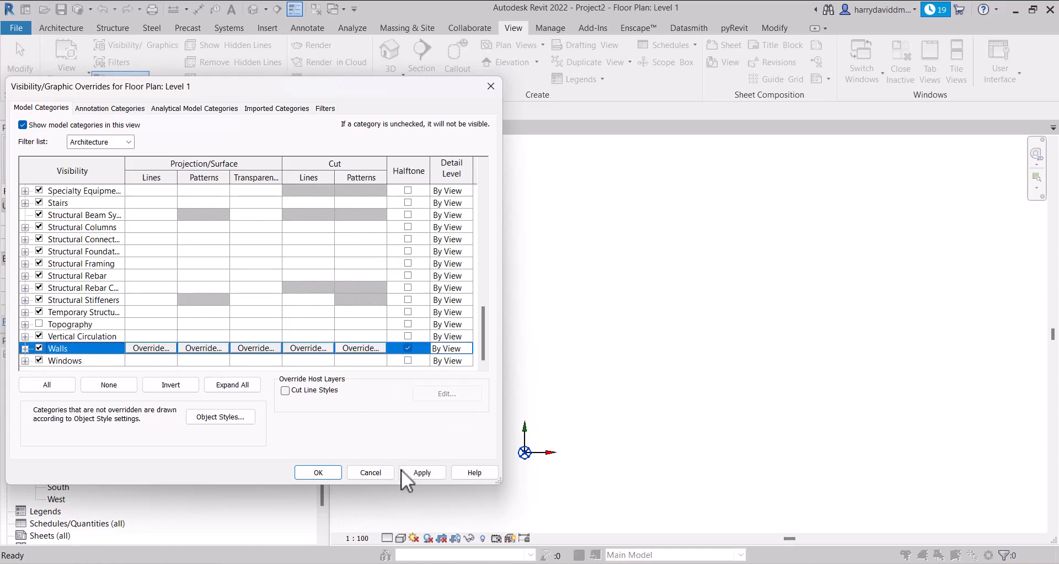
left_click(404, 472)
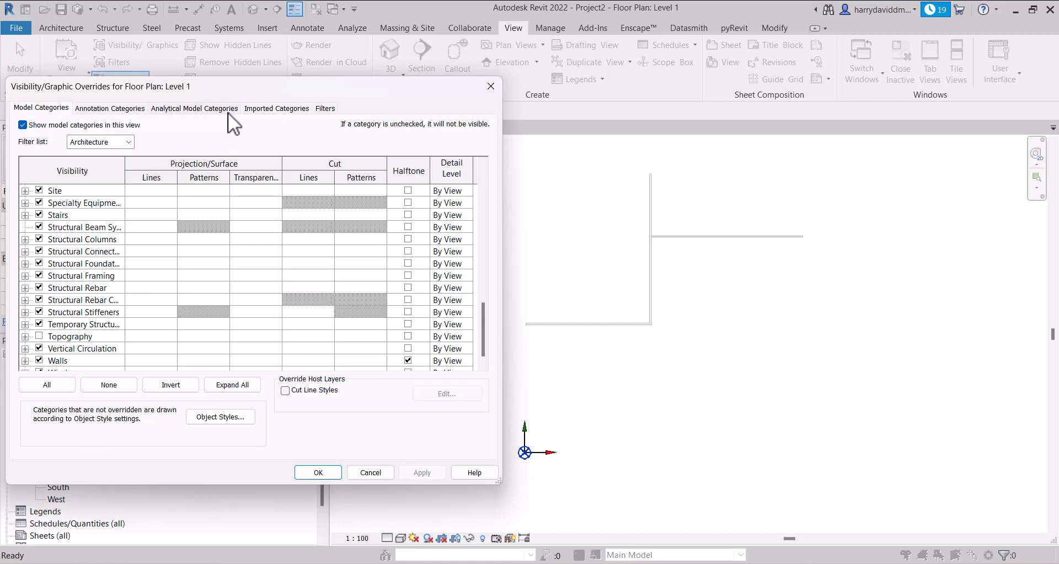
Turn the WALL 200mm filter's visibility back on and apply it to the view
left_click(256, 109)
left_click(325, 108)
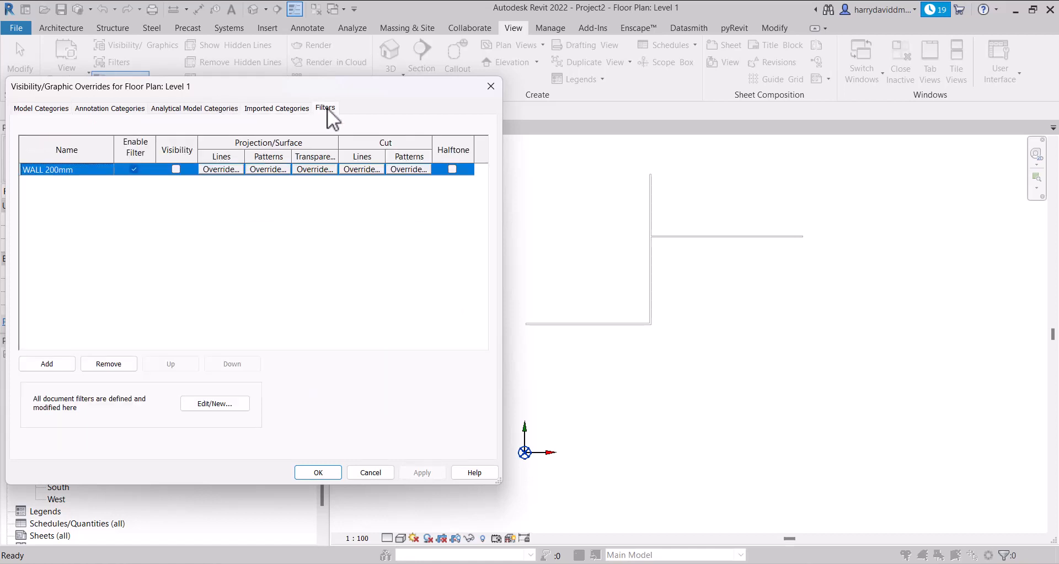
left_click(175, 169)
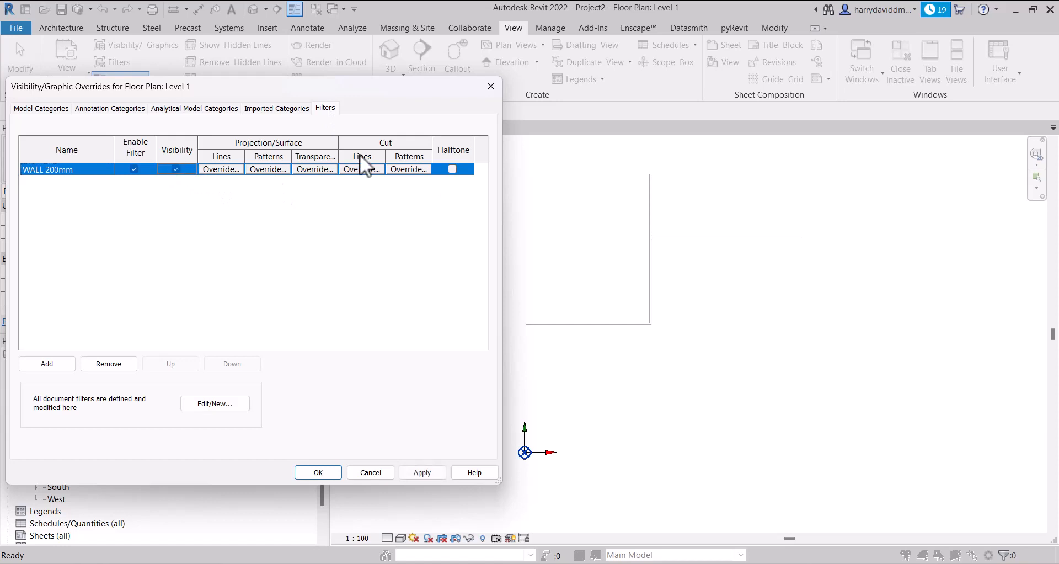
left_click(424, 473)
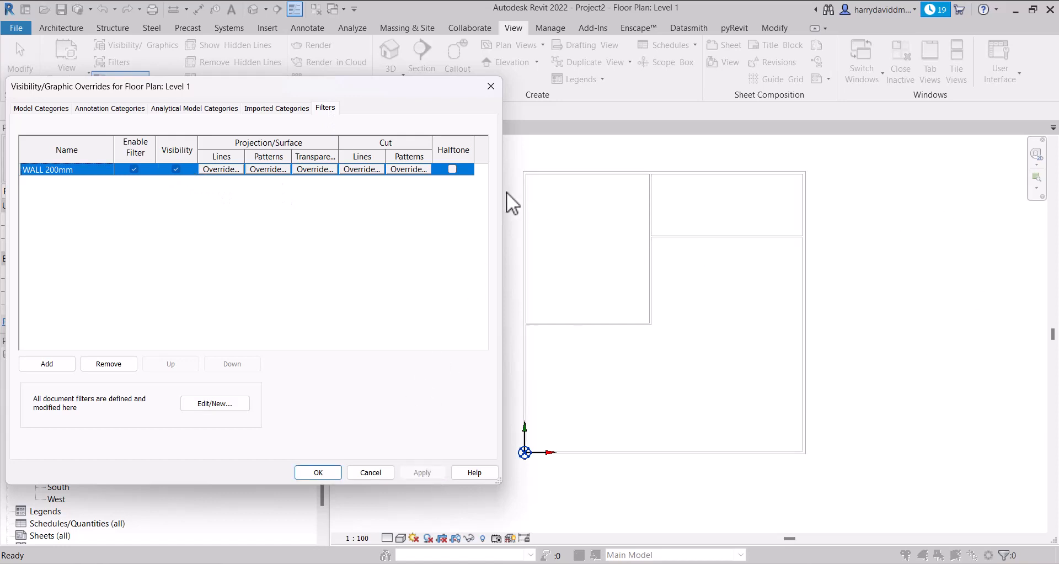